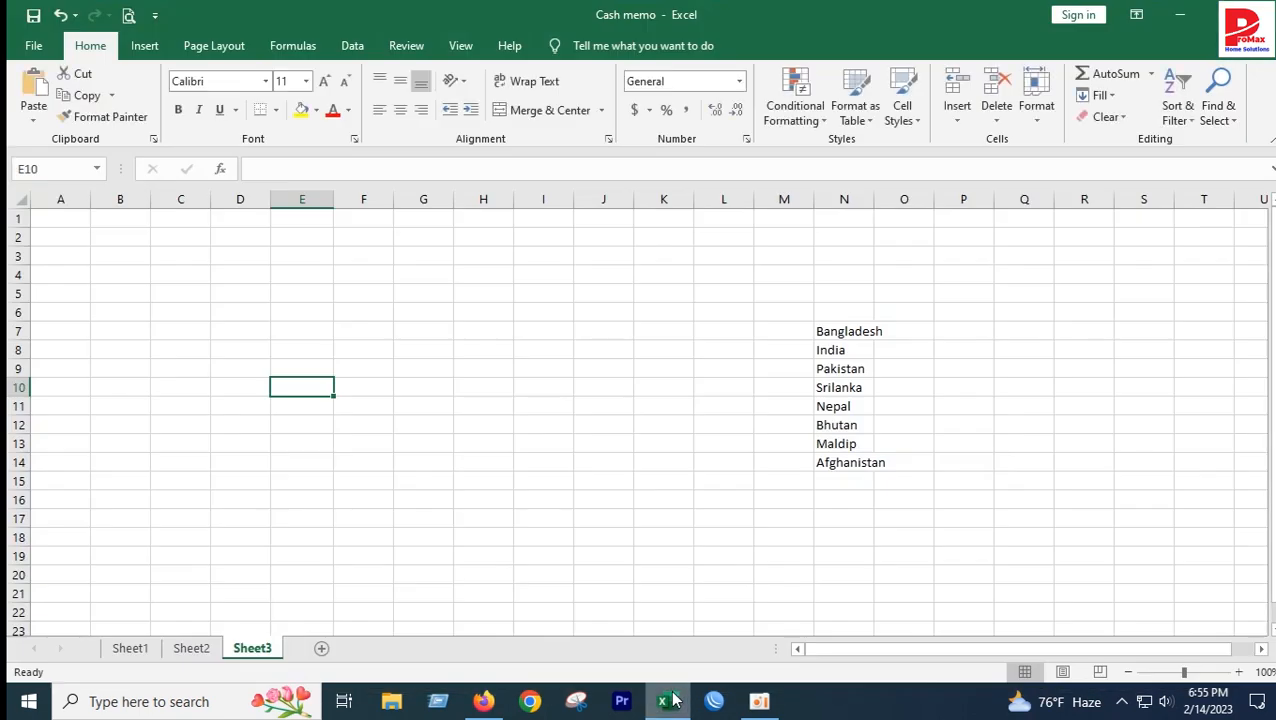
Step: Enter the title "Important Excel Tricks" in cell A1 of Sheet3
{"action": "left_click", "coordinate": [40, 218]}
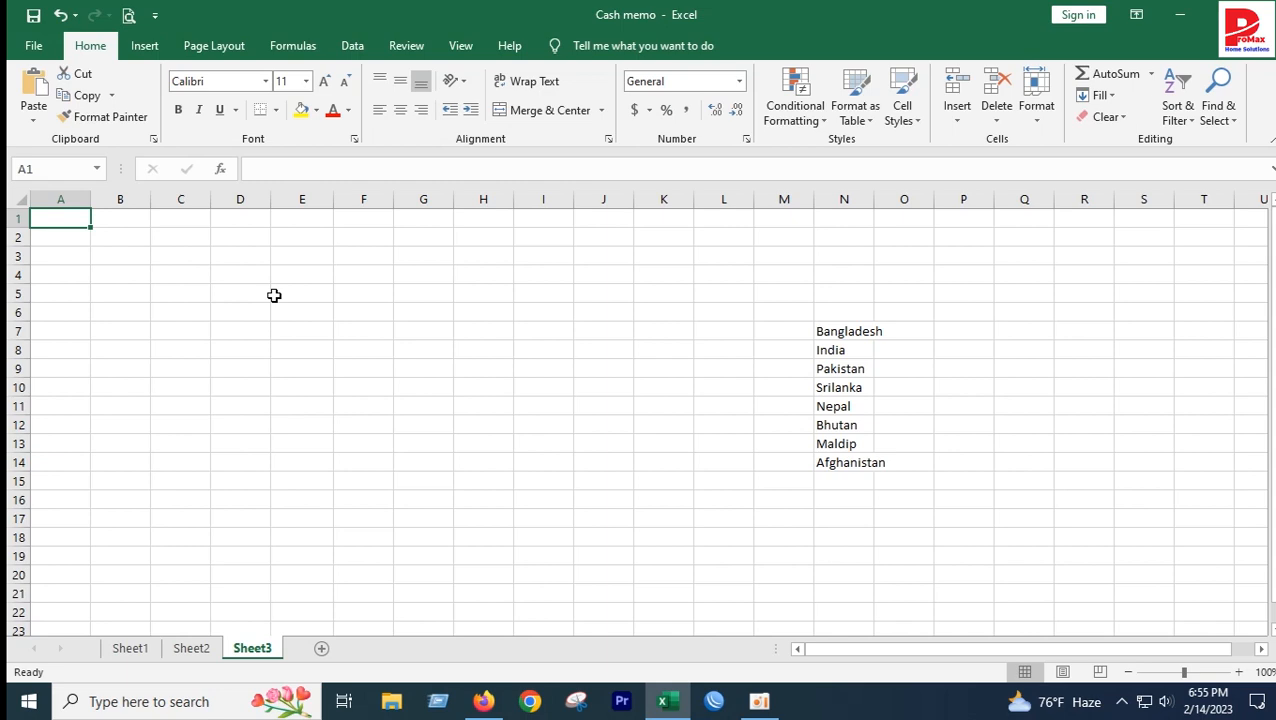
{"action": "type", "text": "Impor"}
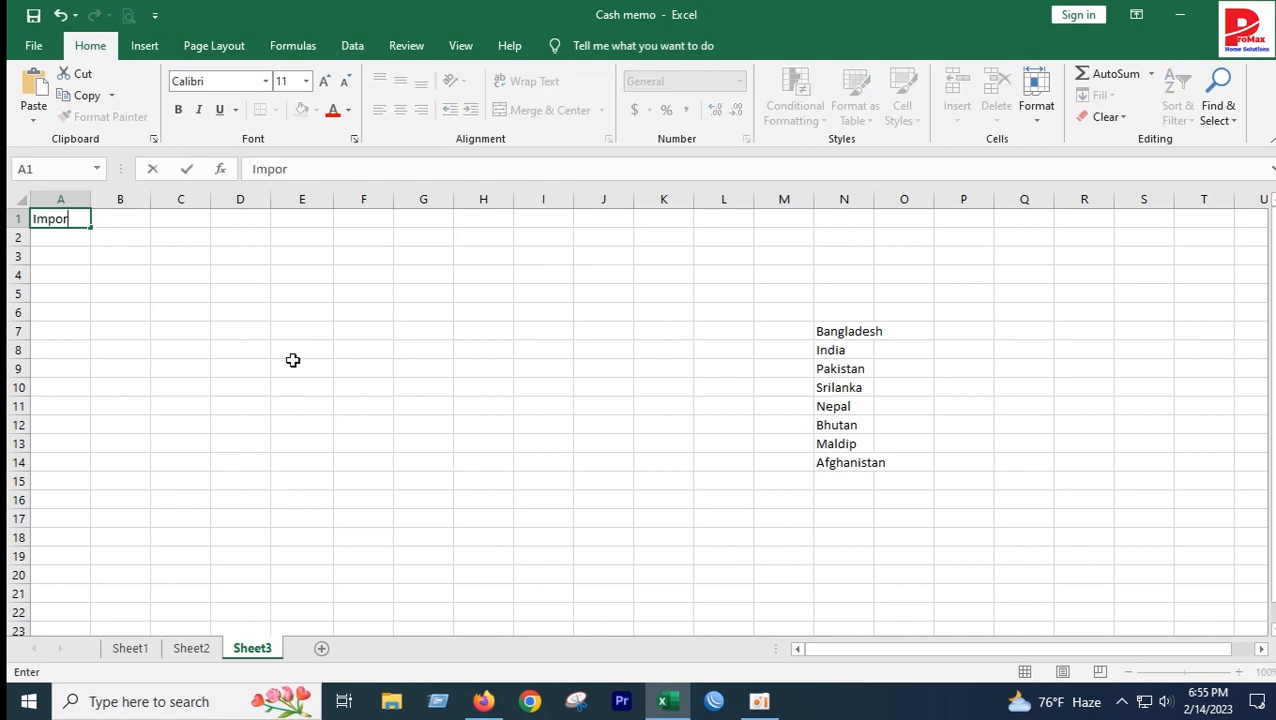
{"action": "left_click", "coordinate": [230, 353]}
{"action": "scroll", "coordinate": [225, 354], "scroll_direction": "up", "scroll_amount": 3, "text": "ctrl"}
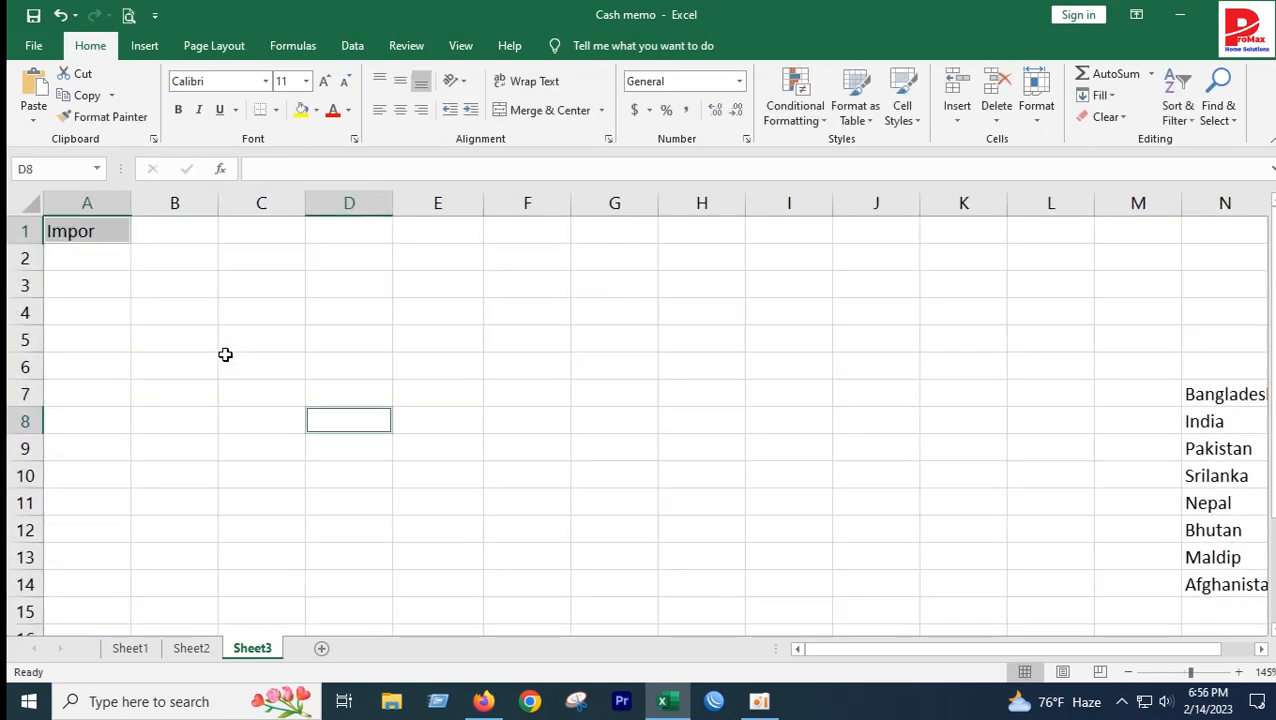
{"action": "scroll", "coordinate": [225, 354], "scroll_direction": "up", "scroll_amount": 2, "text": "ctrl"}
{"action": "left_click", "coordinate": [185, 370]}
{"action": "left_click", "coordinate": [91, 233]}
{"action": "left_click", "coordinate": [311, 169]}
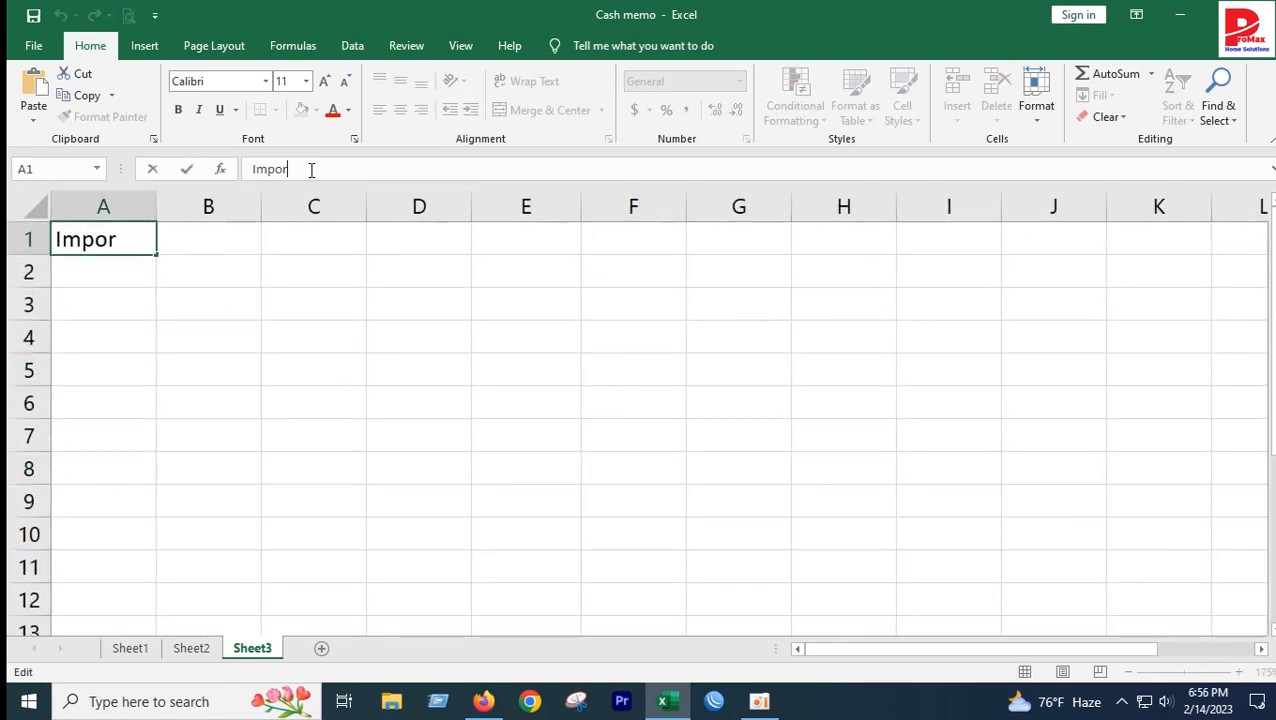
{"action": "type", "text": "tant"}
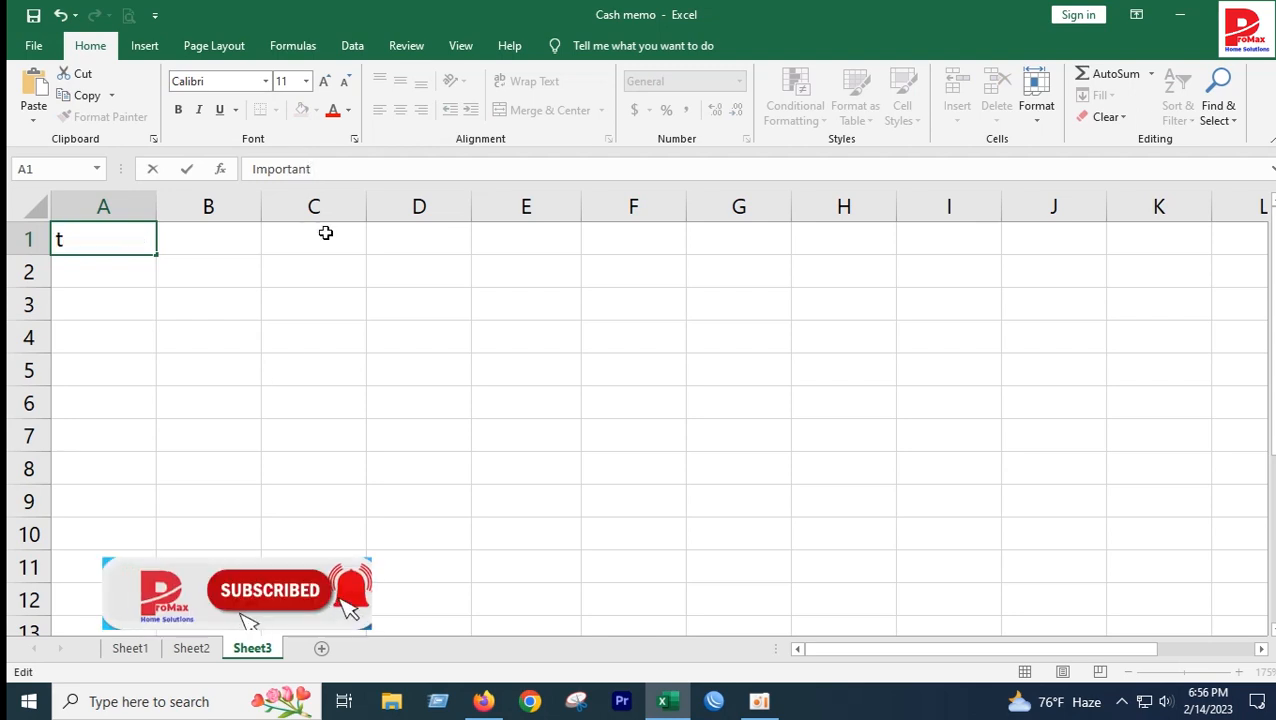
{"action": "type", "text": " Excel "}
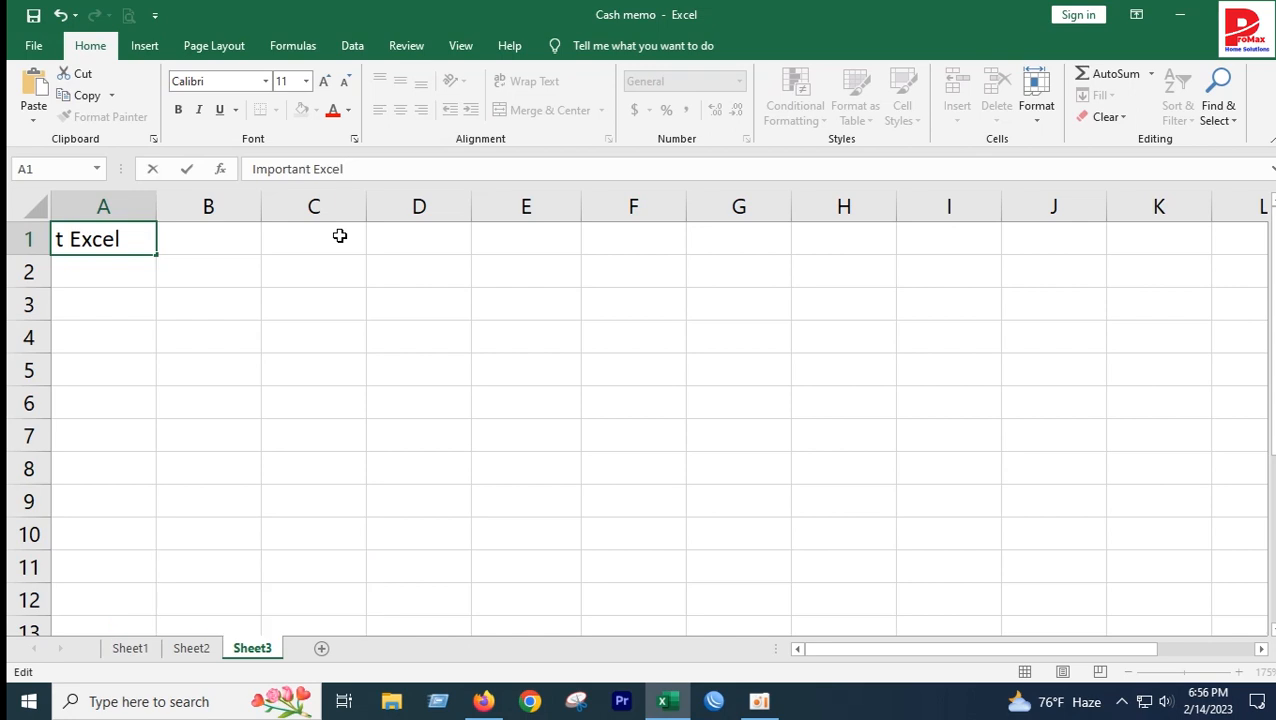
{"action": "type", "text": "R"}
{"action": "key", "text": "BackSpace"}
{"action": "type", "text": "Tricks"}
{"action": "left_click", "coordinate": [392, 501]}
Step: Merge and center the title across A1:G1 and enlarge its font to size 18
{"action": "left_click_drag", "start_coordinate": [72, 241], "coordinate": [729, 236]}
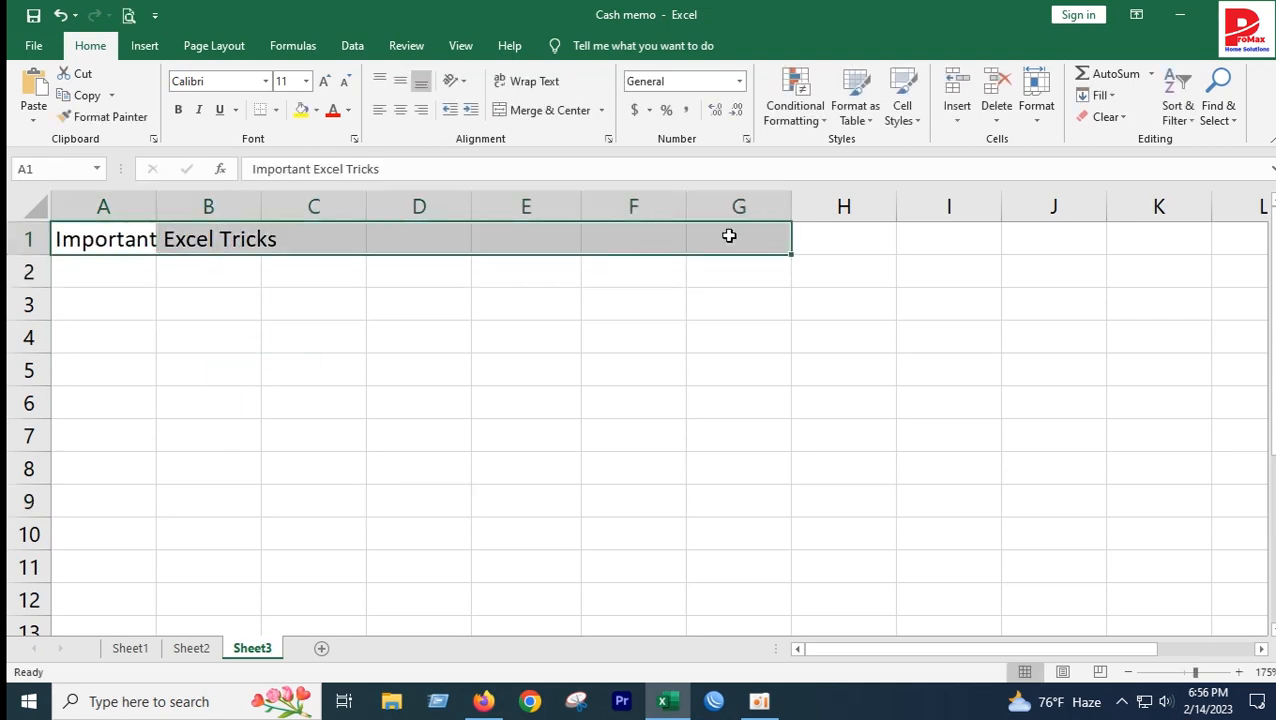
{"action": "left_click", "coordinate": [533, 112]}
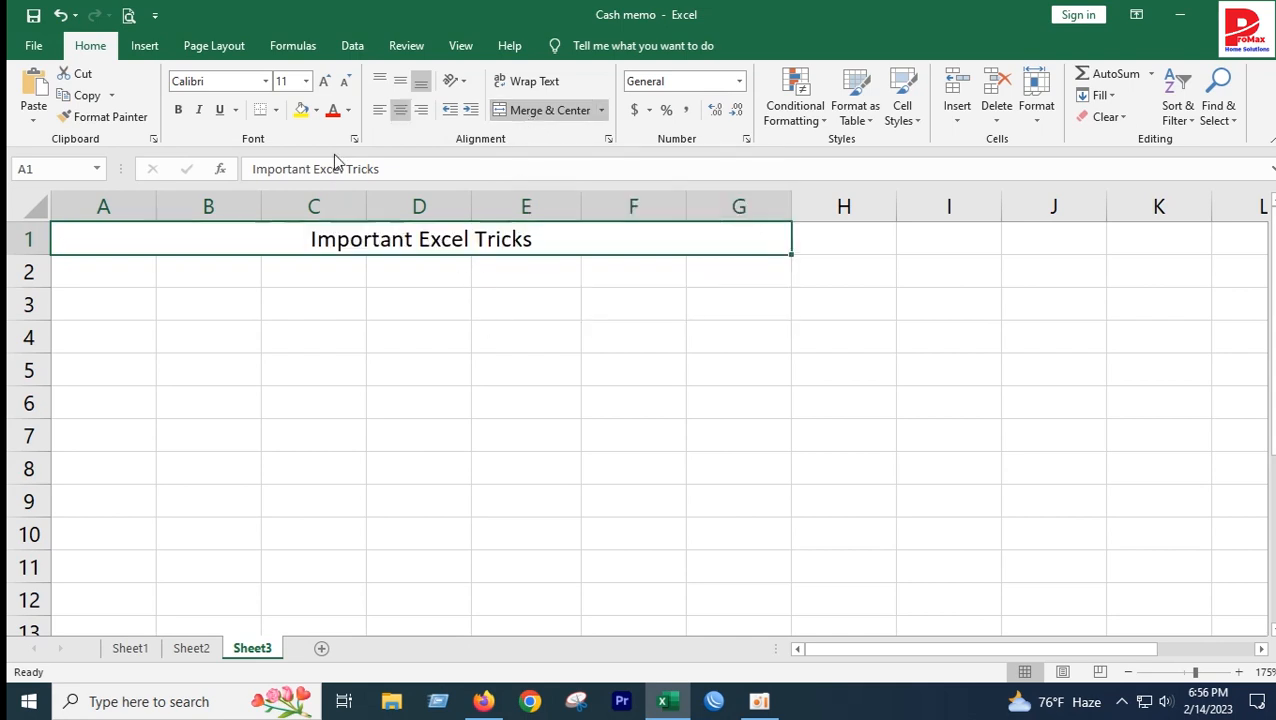
{"action": "left_click", "coordinate": [324, 81]}
{"action": "left_click", "coordinate": [324, 81]}
{"action": "left_click", "coordinate": [324, 81]}
{"action": "left_click", "coordinate": [324, 81]}
{"action": "left_click", "coordinate": [528, 441]}
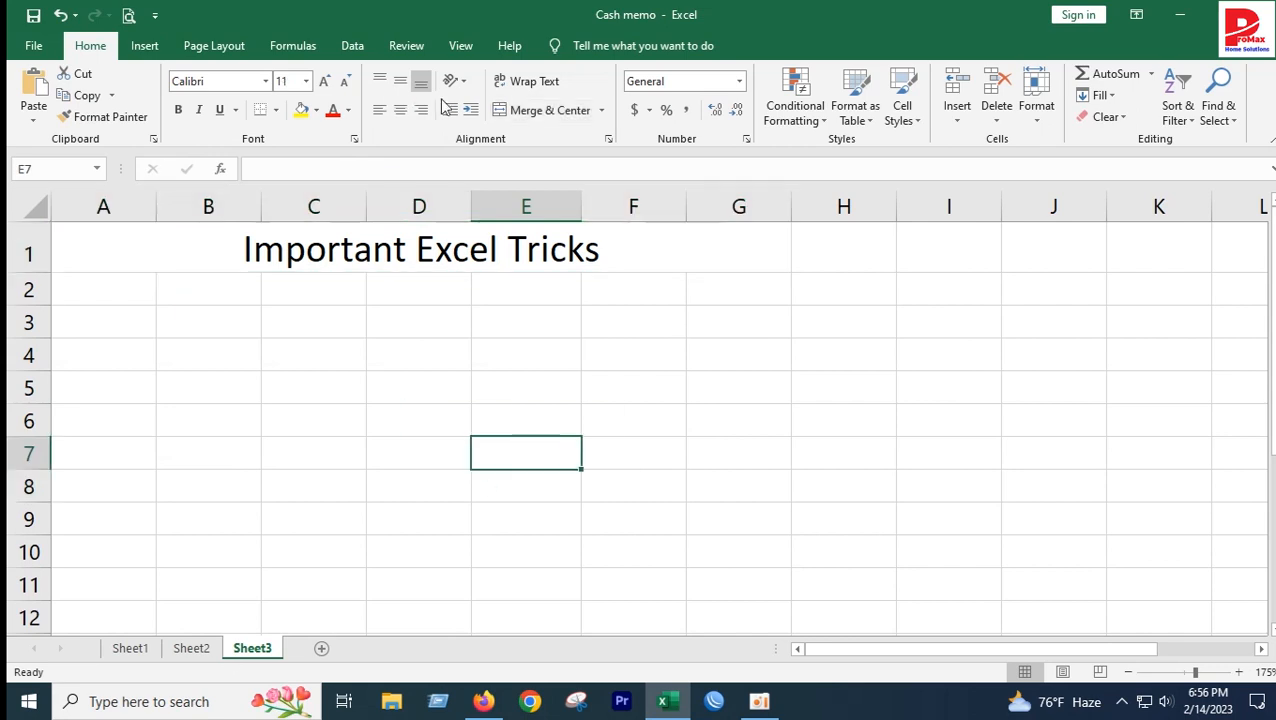
Step: Fill the merged title cell with the standard orange color
{"action": "left_click", "coordinate": [490, 246]}
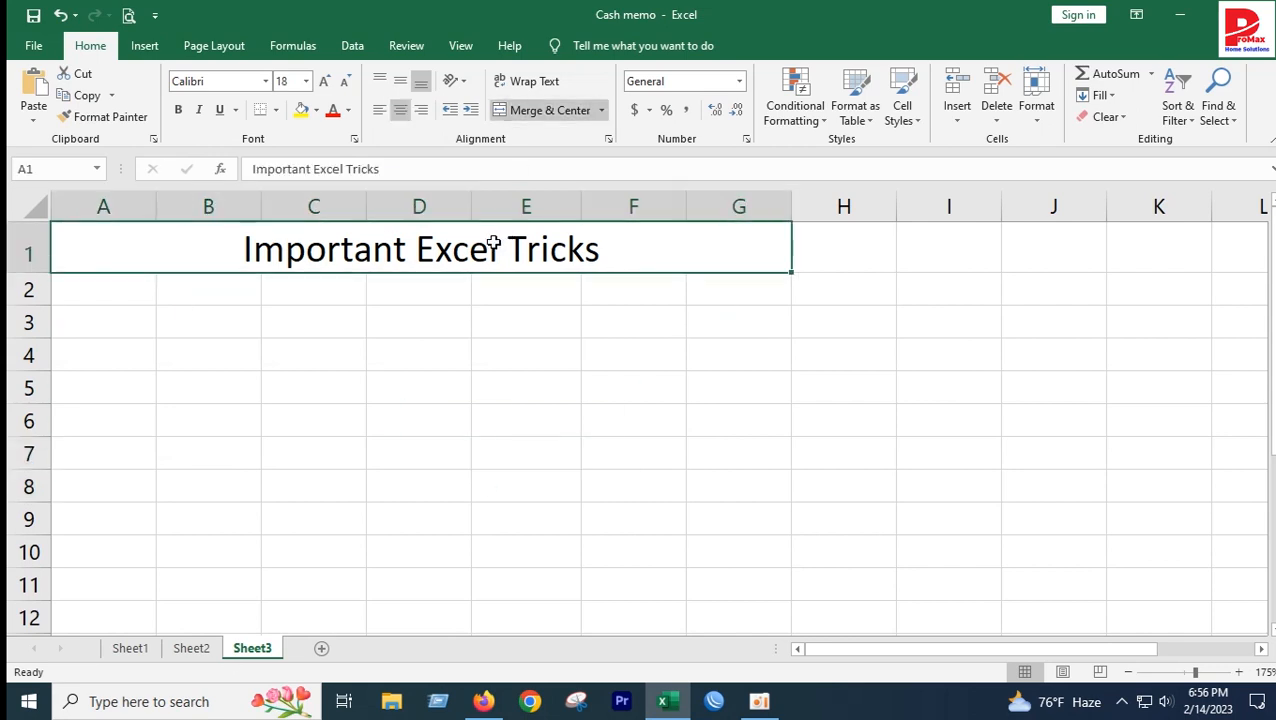
{"action": "left_click", "coordinate": [315, 111]}
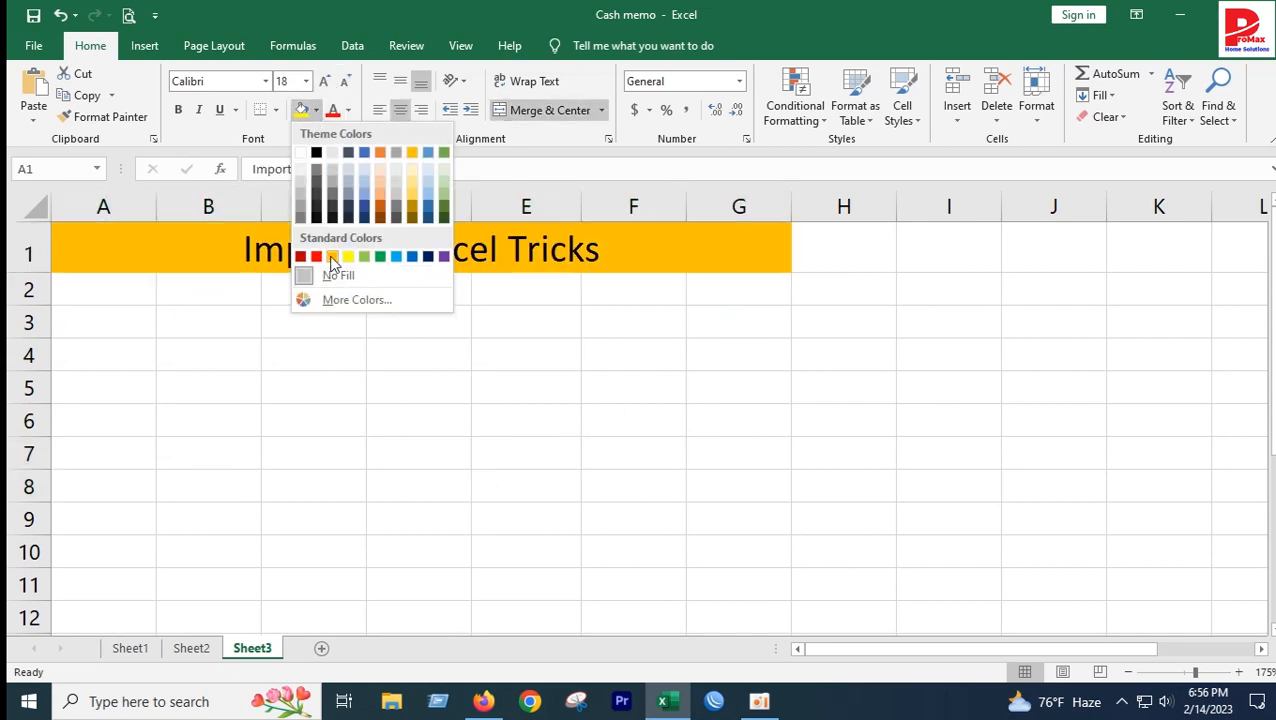
{"action": "left_click", "coordinate": [348, 246]}
{"action": "left_click", "coordinate": [358, 328]}
{"action": "left_click", "coordinate": [329, 257]}
{"action": "left_click", "coordinate": [329, 310]}
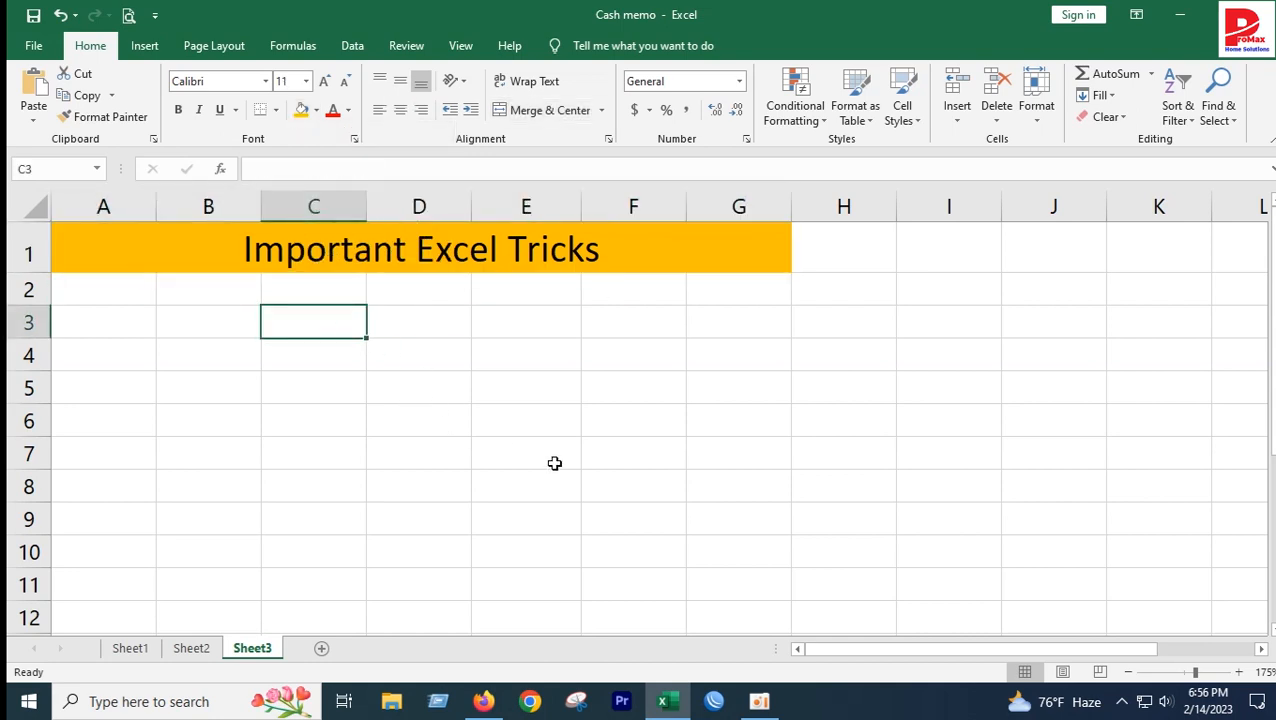
Step: Copy the country list from N7:N14 and paste it starting at cell A3
{"action": "left_click_drag", "start_coordinate": [955, 652], "coordinate": [1047, 653]}
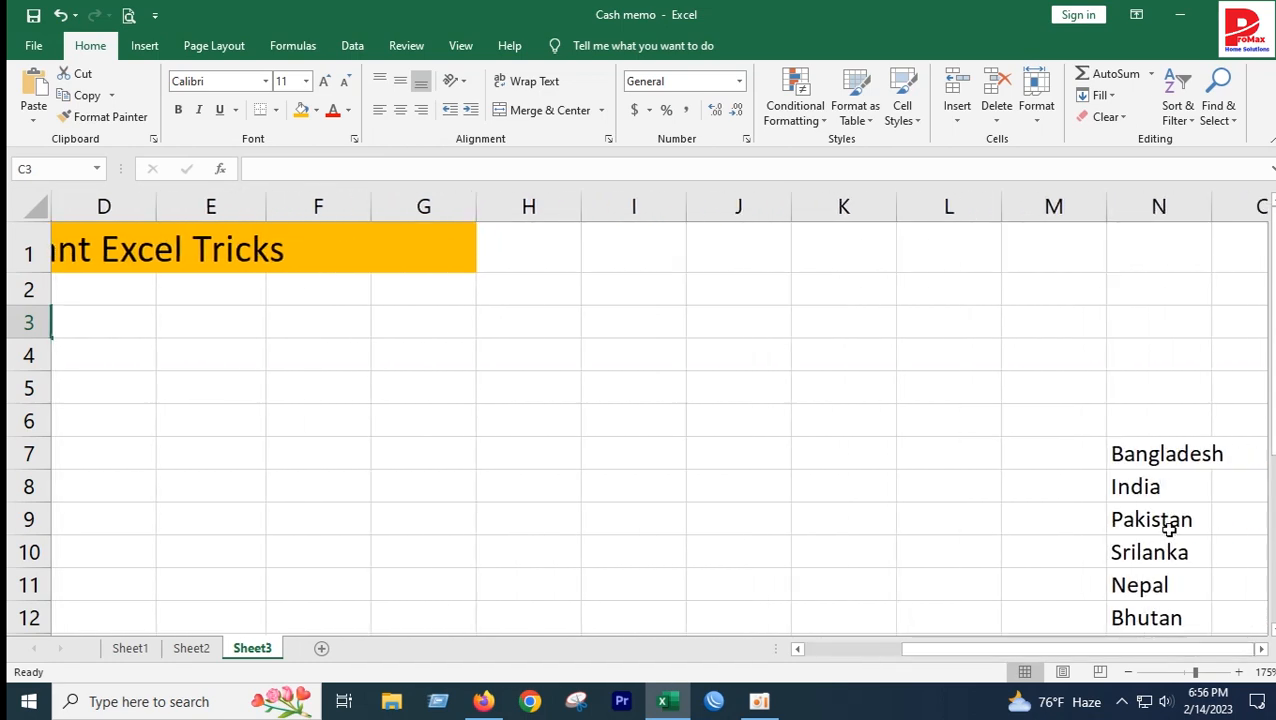
{"action": "scroll", "coordinate": [1157, 548], "scroll_direction": "down", "scroll_amount": 1}
{"action": "left_click_drag", "start_coordinate": [1136, 330], "coordinate": [1155, 566]}
{"action": "scroll", "coordinate": [1153, 566], "scroll_direction": "up", "scroll_amount": 1}
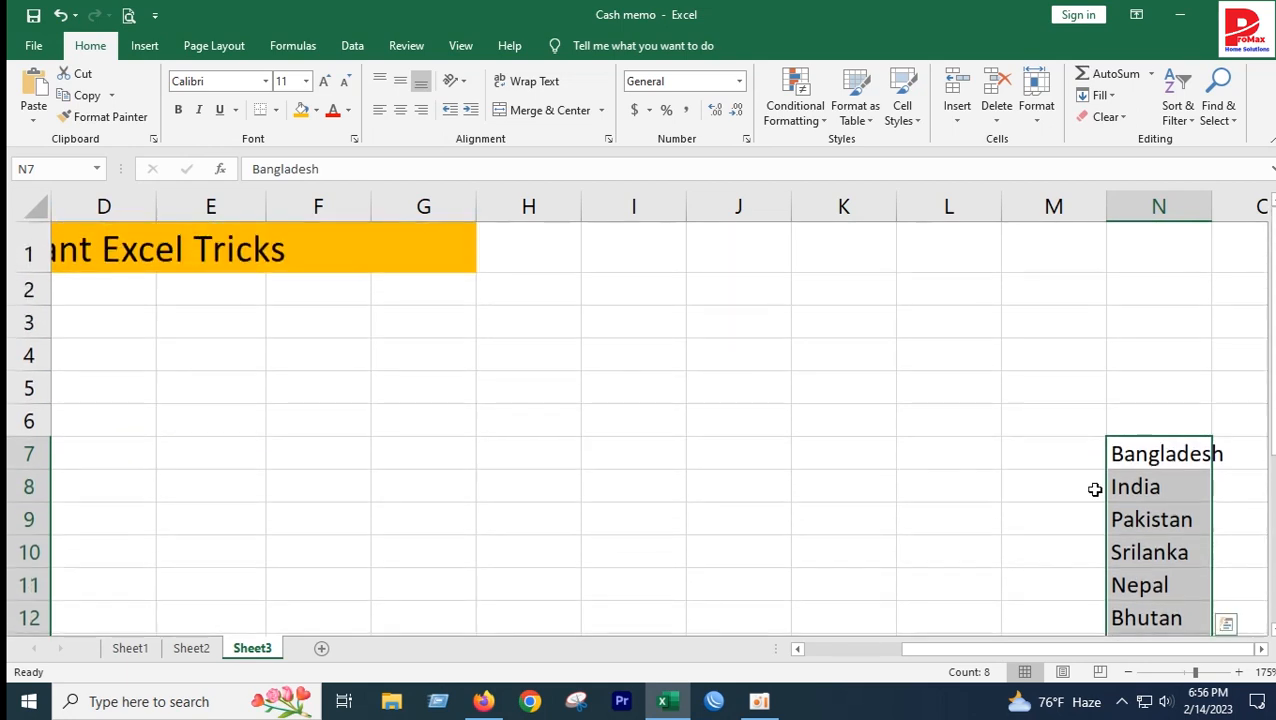
{"action": "scroll", "coordinate": [1095, 490], "scroll_direction": "down", "scroll_amount": 2}
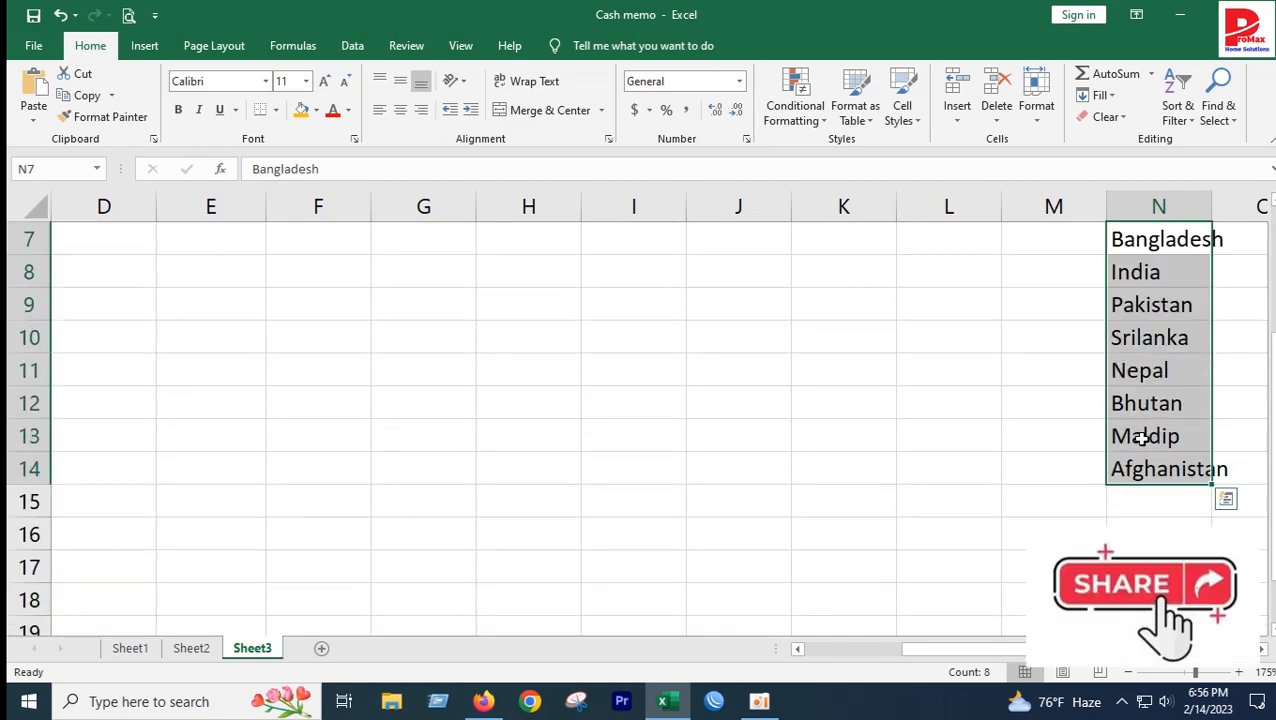
{"action": "key", "text": "ctrl+c"}
{"action": "scroll", "coordinate": [54, 358], "scroll_direction": "up", "scroll_amount": 2}
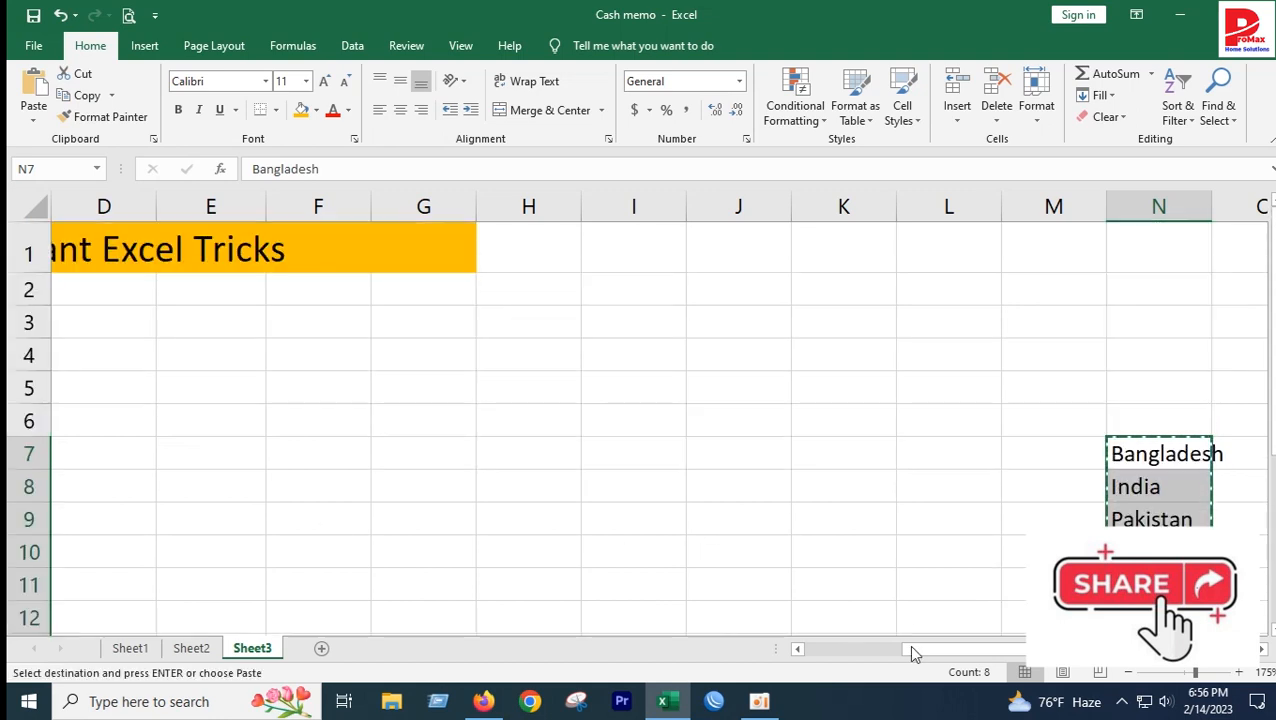
{"action": "left_click_drag", "start_coordinate": [924, 652], "coordinate": [710, 652]}
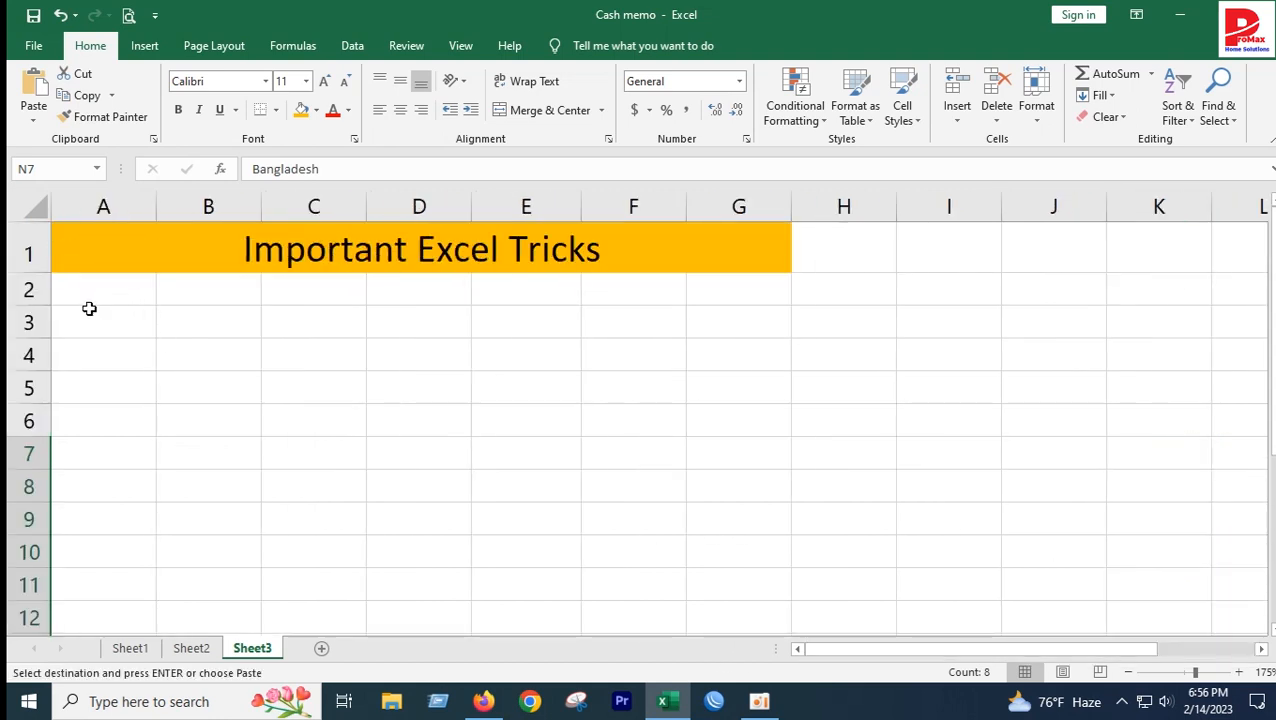
{"action": "right_click", "coordinate": [86, 322]}
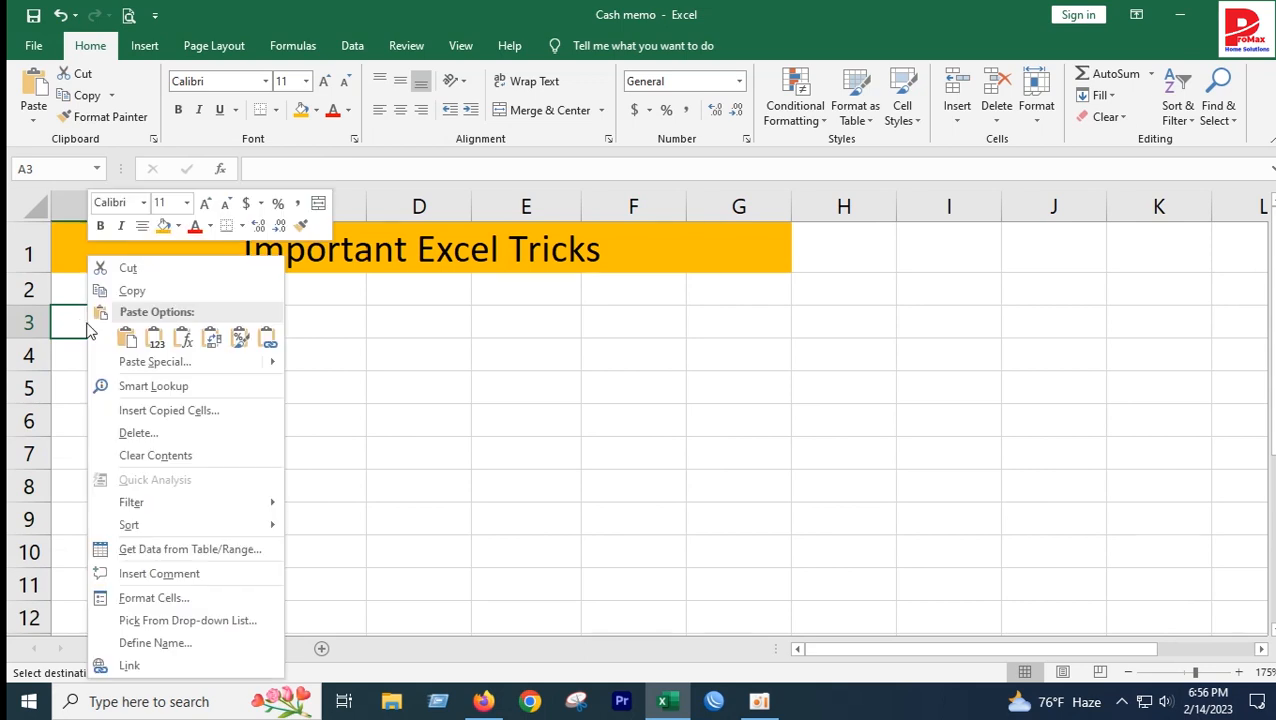
{"action": "left_click", "coordinate": [148, 253]}
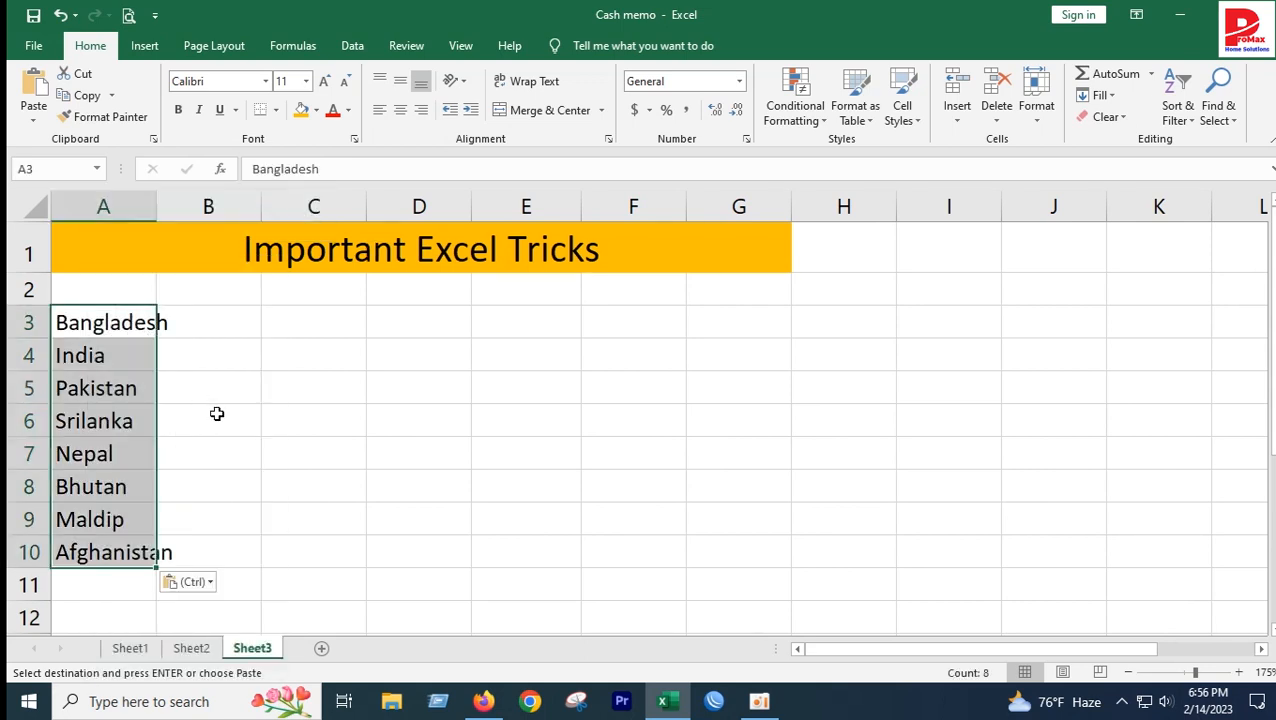
Step: Cancel the pending copy and practice selecting the original country list in N7:N14
{"action": "left_click_drag", "start_coordinate": [846, 652], "coordinate": [957, 652]}
{"action": "left_click_drag", "start_coordinate": [1131, 452], "coordinate": [1146, 562]}
{"action": "scroll", "coordinate": [1142, 455], "scroll_direction": "down", "scroll_amount": 1}
{"action": "left_click", "coordinate": [1040, 366]}
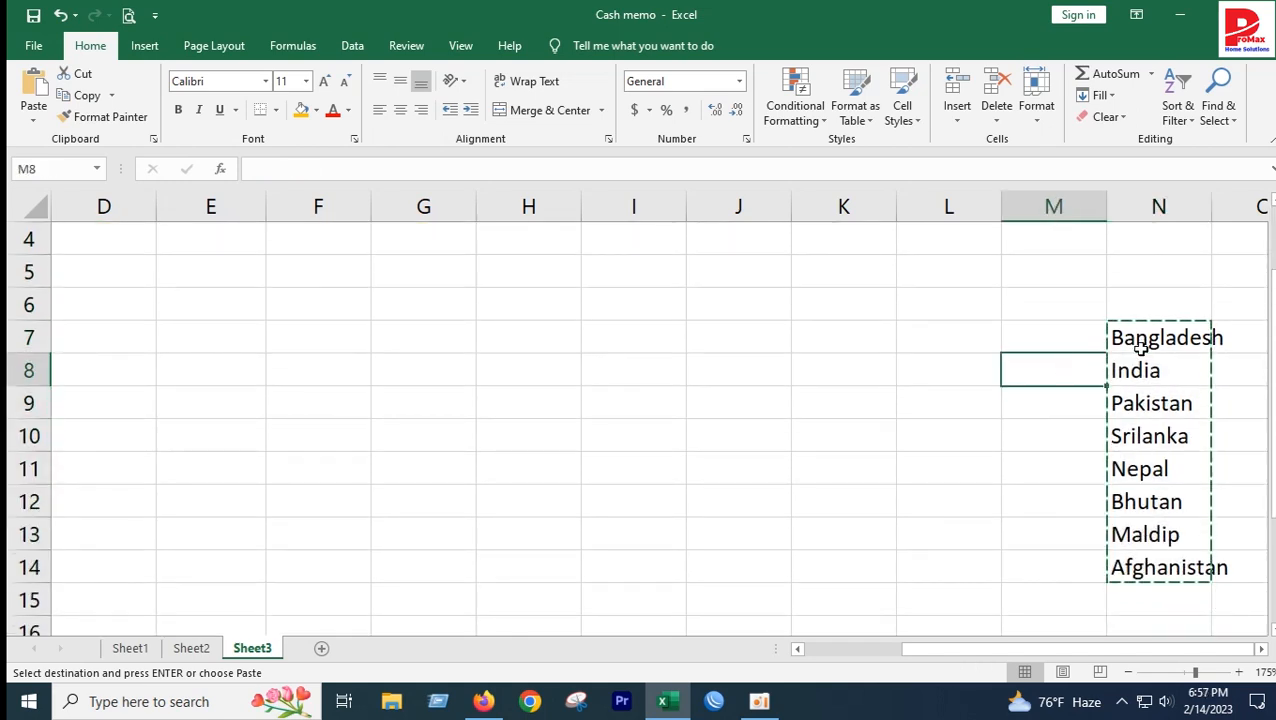
{"action": "left_click", "coordinate": [1140, 342]}
{"action": "left_click", "coordinate": [1053, 342]}
{"action": "key", "text": "Escape"}
{"action": "key", "text": "Down"}
{"action": "key", "text": "Down"}
{"action": "left_click_drag", "start_coordinate": [1162, 337], "coordinate": [1172, 570]}
{"action": "left_click", "coordinate": [1137, 535]}
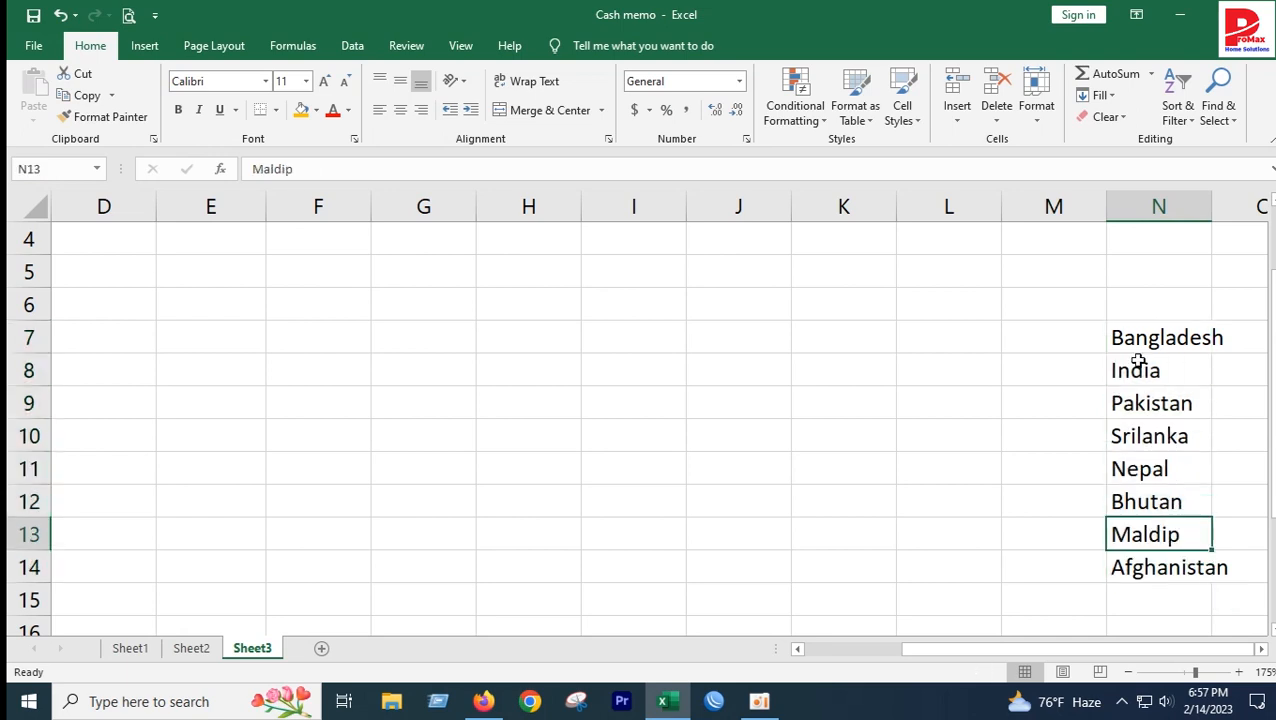
Step: Select the range from Bangladesh in N7 through Afghanistan in N14 at once, and deselect it
{"action": "left_click", "coordinate": [1150, 340]}
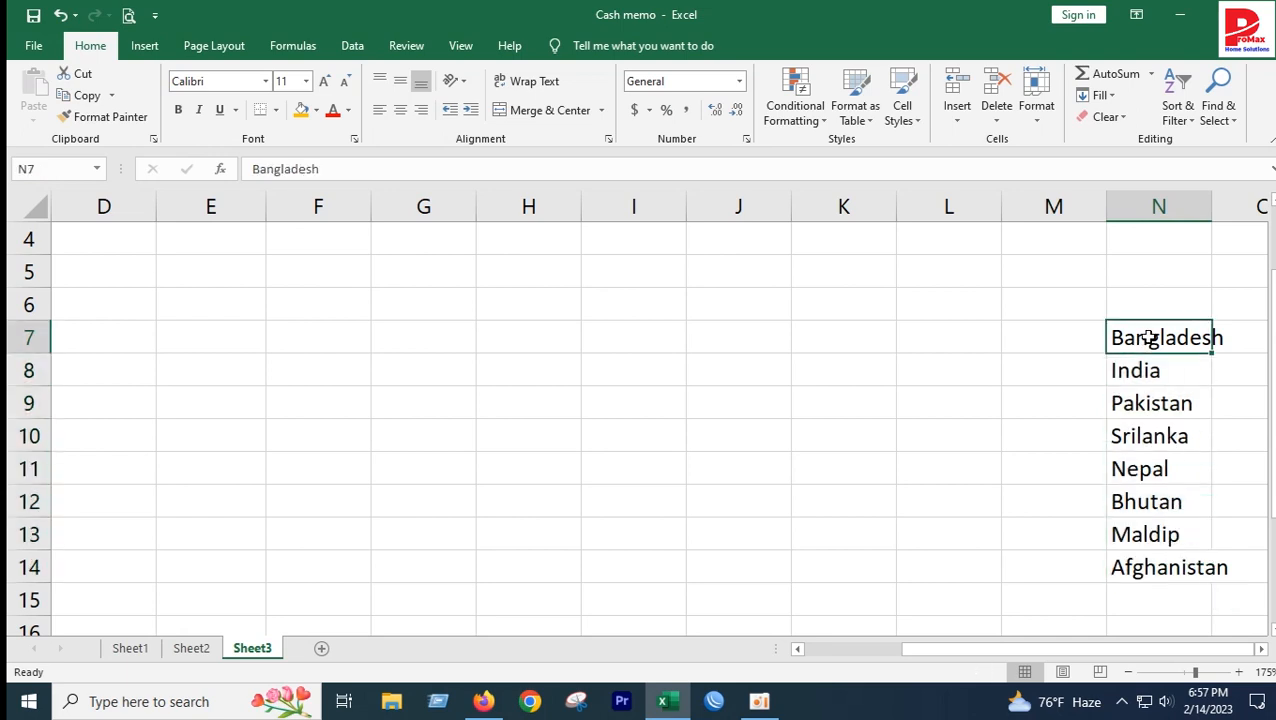
{"action": "left_click", "coordinate": [1164, 570], "text": "shift"}
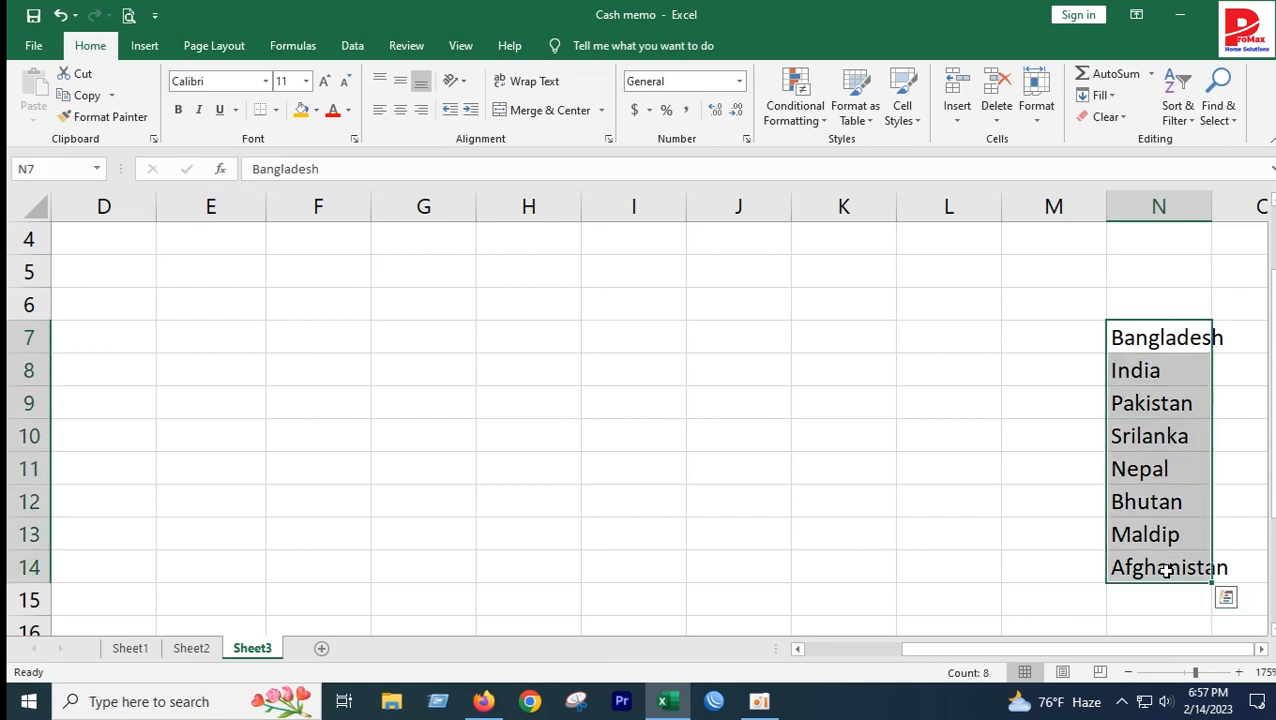
{"action": "left_click", "coordinate": [1082, 508]}
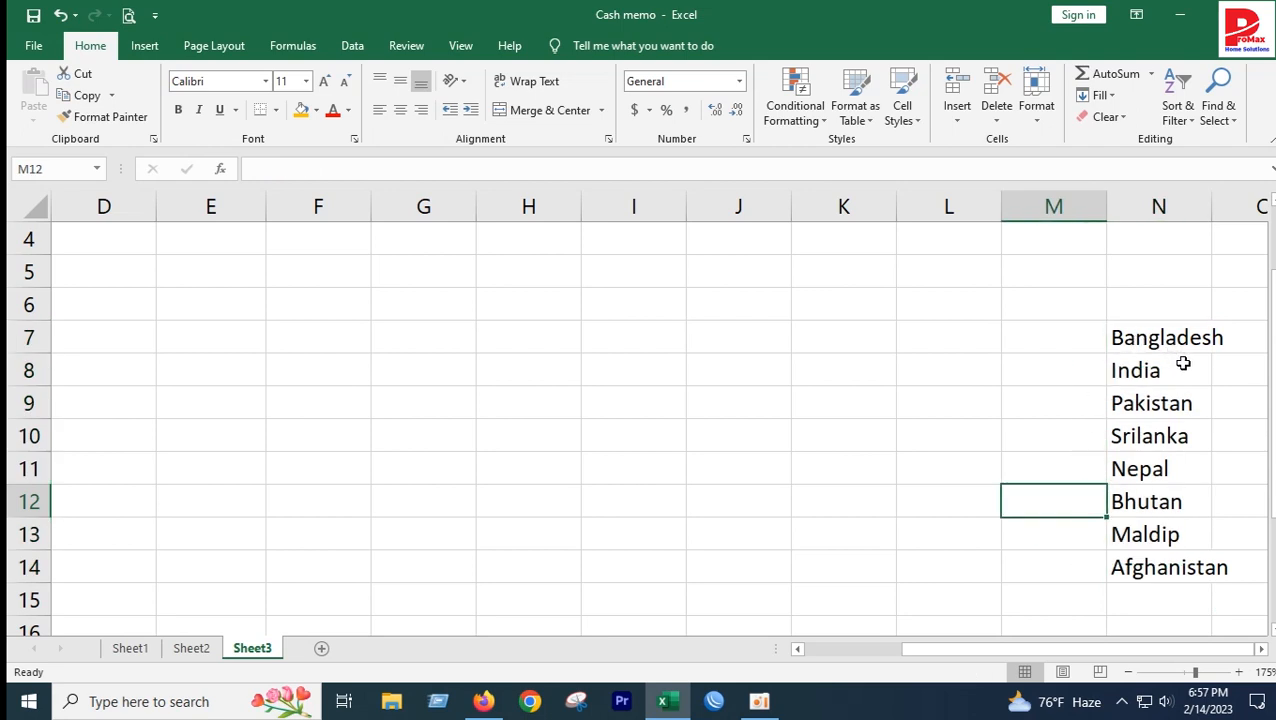
Step: Extend the selection from N7 one cell at a time down to N14, and return to N7 only
{"action": "left_click", "coordinate": [1172, 342]}
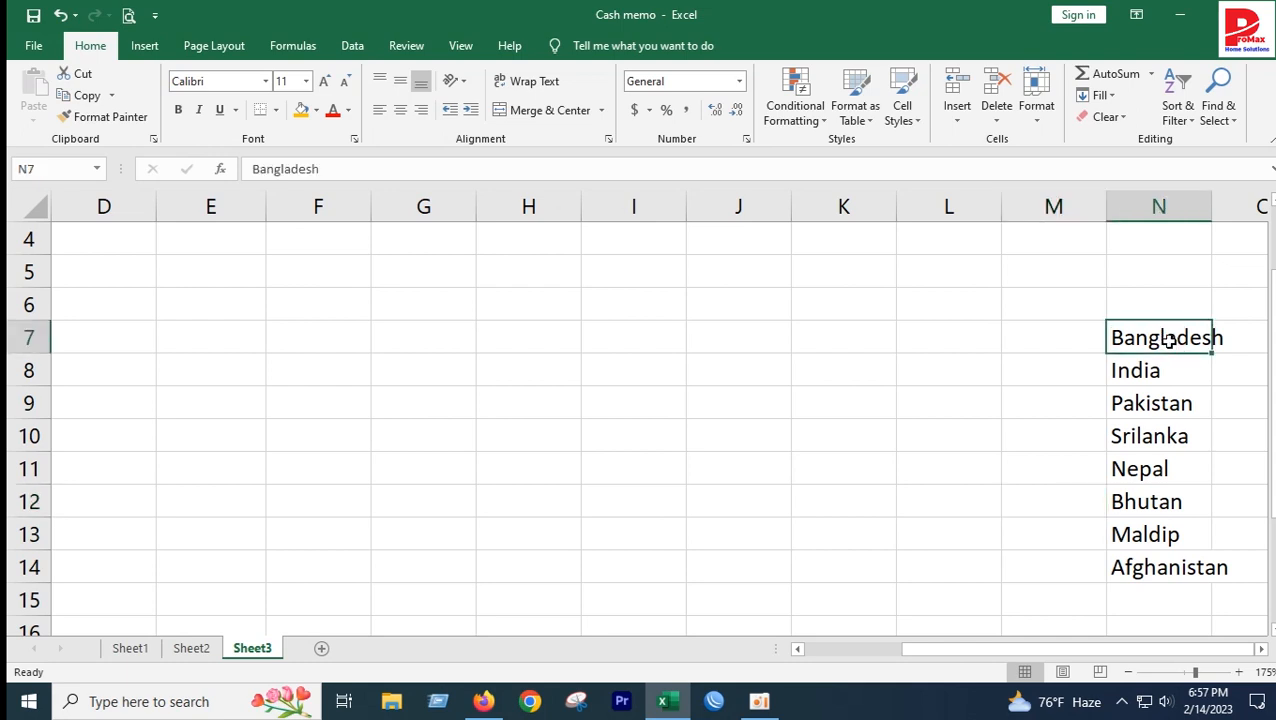
{"action": "key", "text": "shift+Down"}
{"action": "key", "text": "shift+Down"}
{"action": "key", "text": "shift+Down"}
{"action": "key", "text": "shift+Down"}
{"action": "key", "text": "shift+Down"}
{"action": "key", "text": "shift+Down"}
{"action": "key", "text": "shift+Down"}
{"action": "left_click", "coordinate": [1168, 340]}
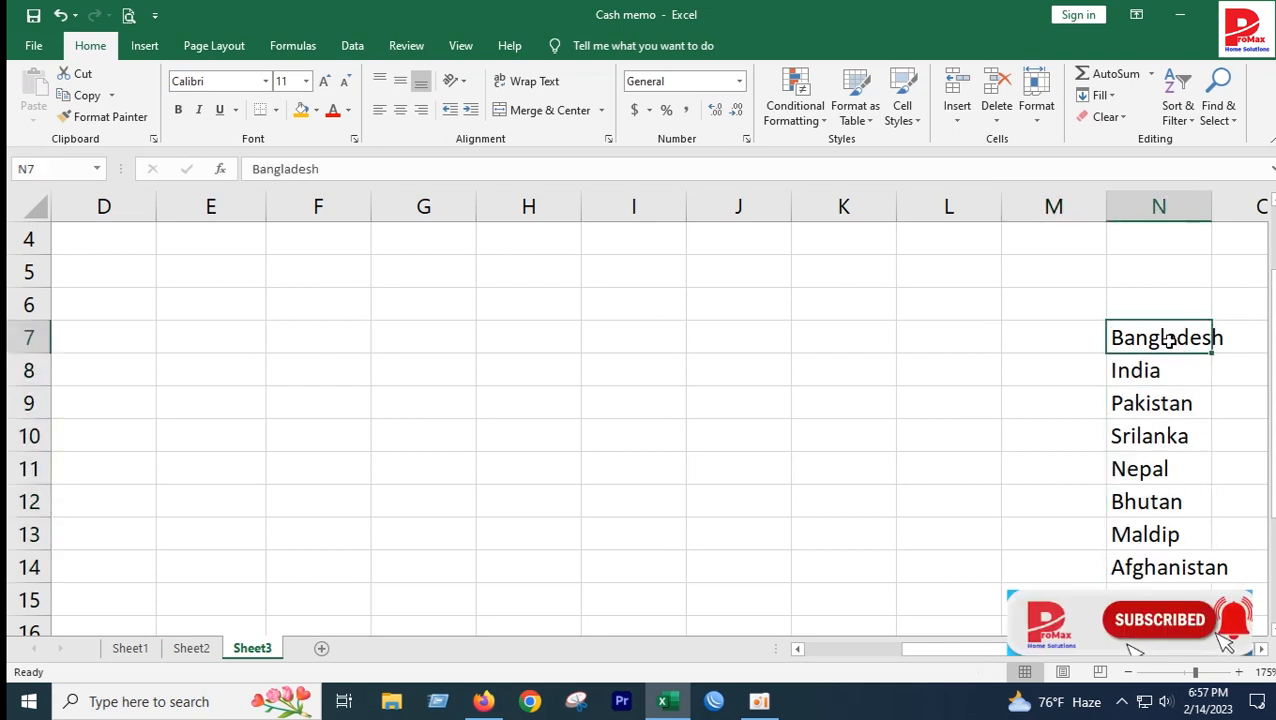
Step: Extend the selection from N7 to the end of the country list and move that range to start at C3
{"action": "left_click", "coordinate": [1158, 403]}
{"action": "left_click", "coordinate": [1170, 342]}
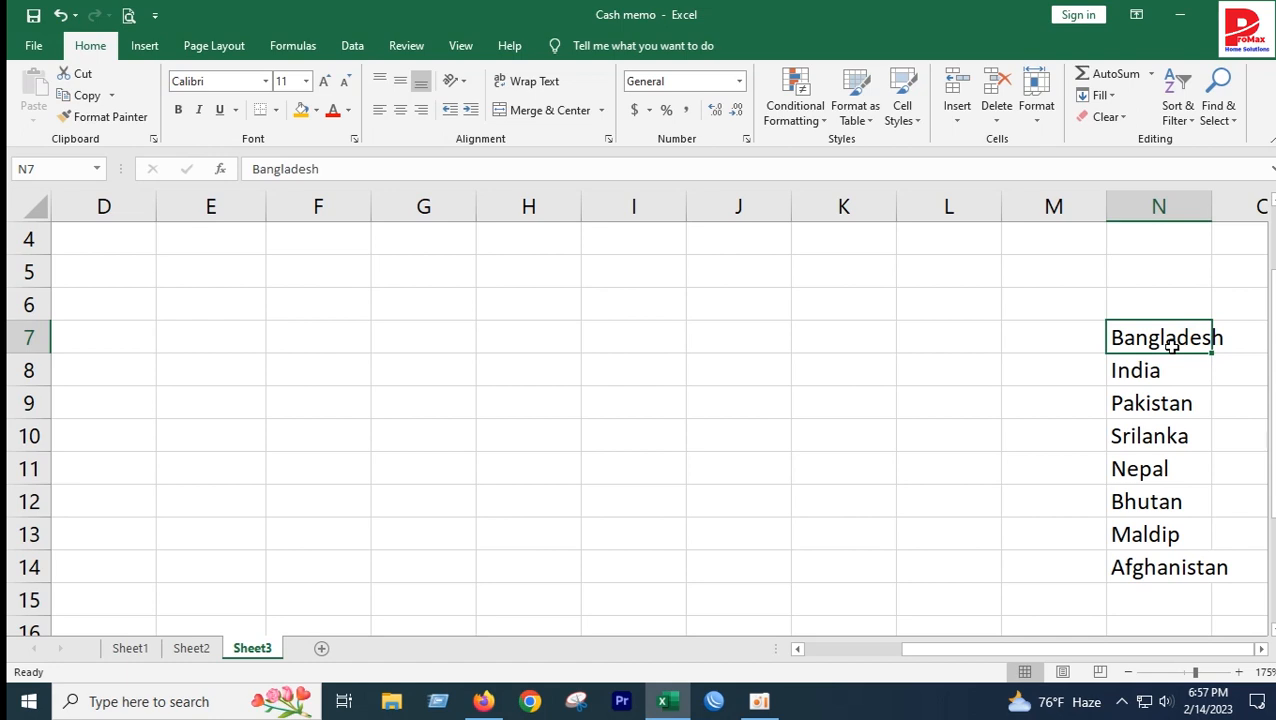
{"action": "key", "text": "ctrl+shift+Down"}
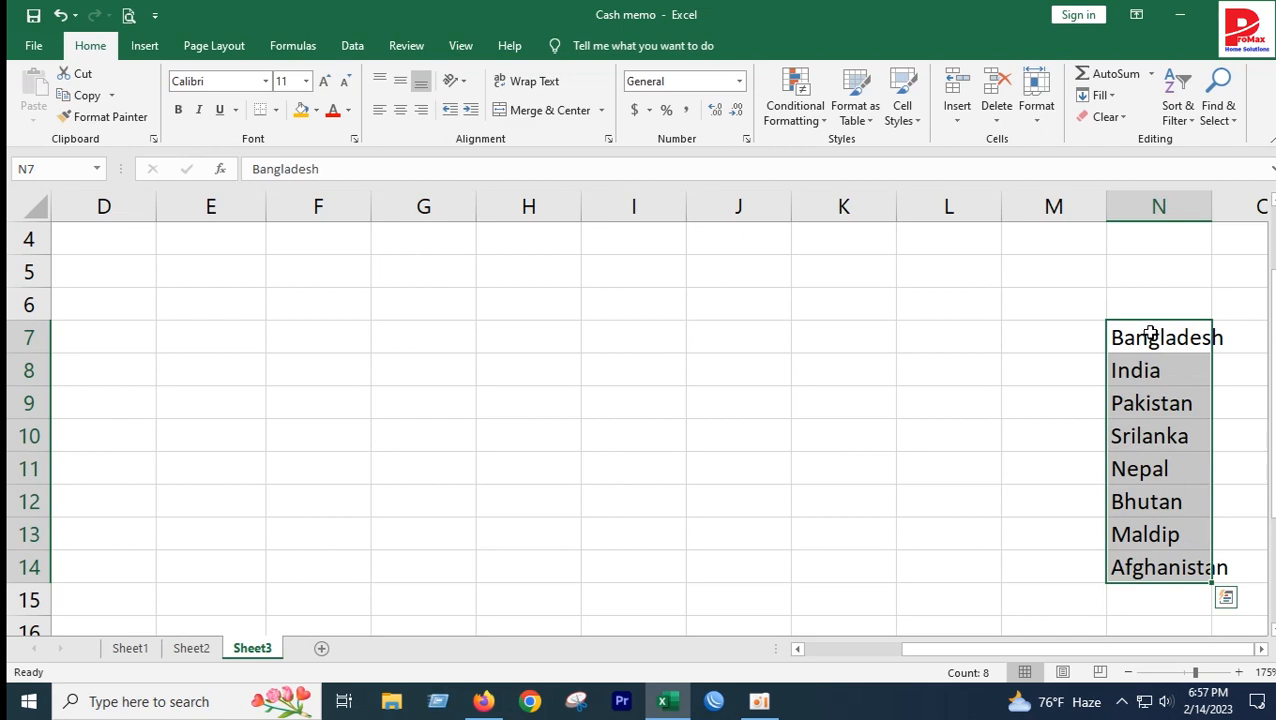
{"action": "left_click_drag", "start_coordinate": [1145, 322], "coordinate": [297, 322]}
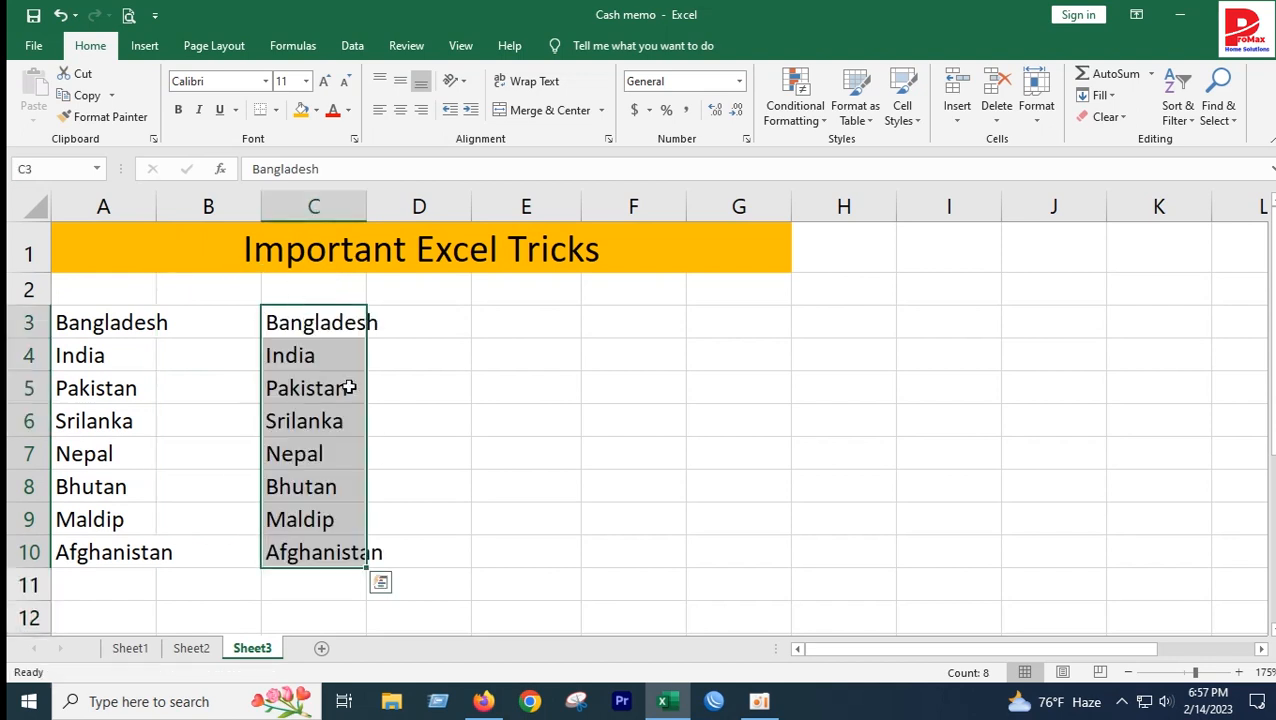
{"action": "left_click", "coordinate": [703, 484]}
{"action": "mouse_move", "coordinate": [945, 652]}
{"action": "left_mouse_down"}
{"action": "mouse_move", "coordinate": [985, 650]}
{"action": "mouse_move", "coordinate": [945, 650]}
{"action": "left_mouse_up"}
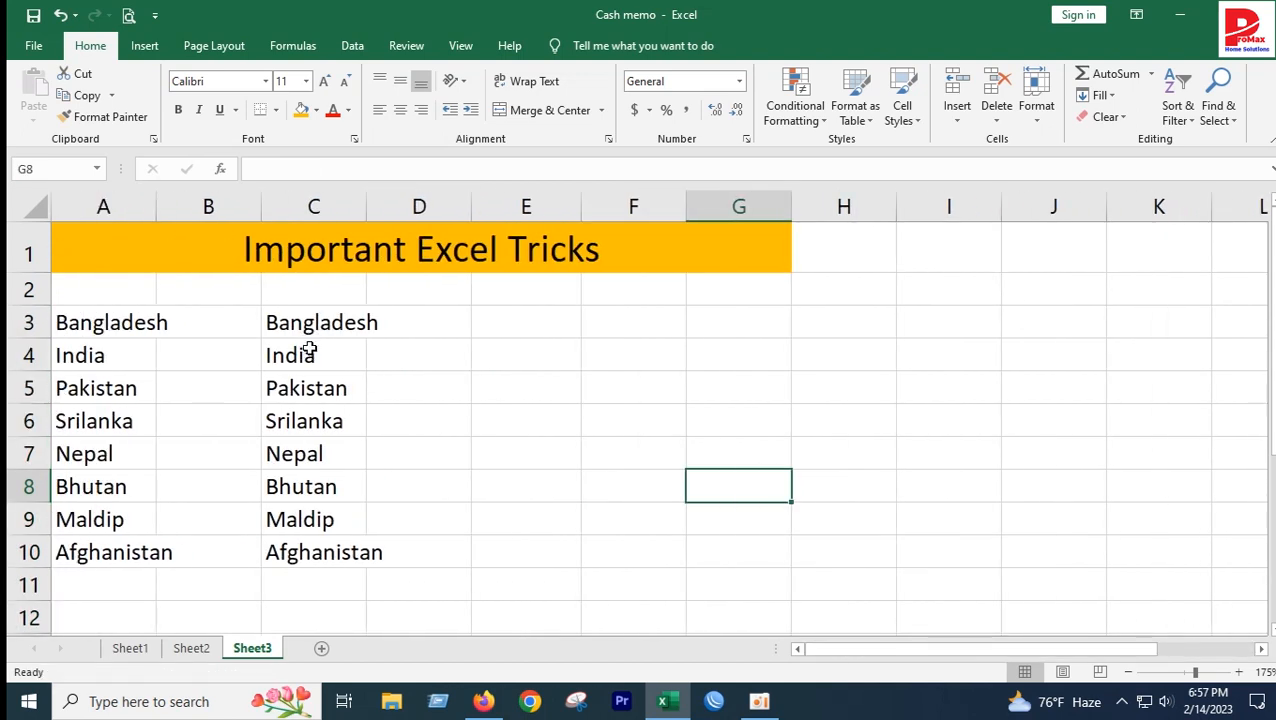
Step: Undo the move of the country list to column C and return to the title area
{"action": "key", "text": "ctrl+z"}
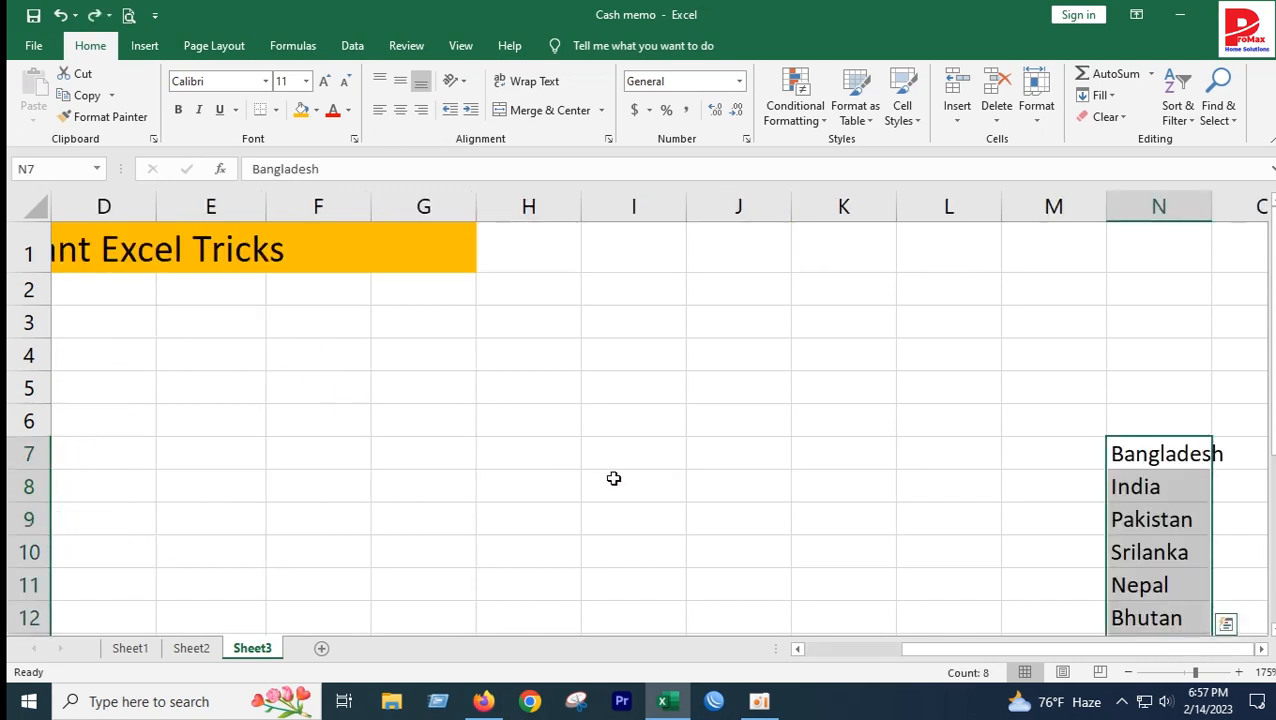
{"action": "left_click_drag", "start_coordinate": [926, 650], "coordinate": [476, 617]}
{"action": "left_click", "coordinate": [313, 486]}
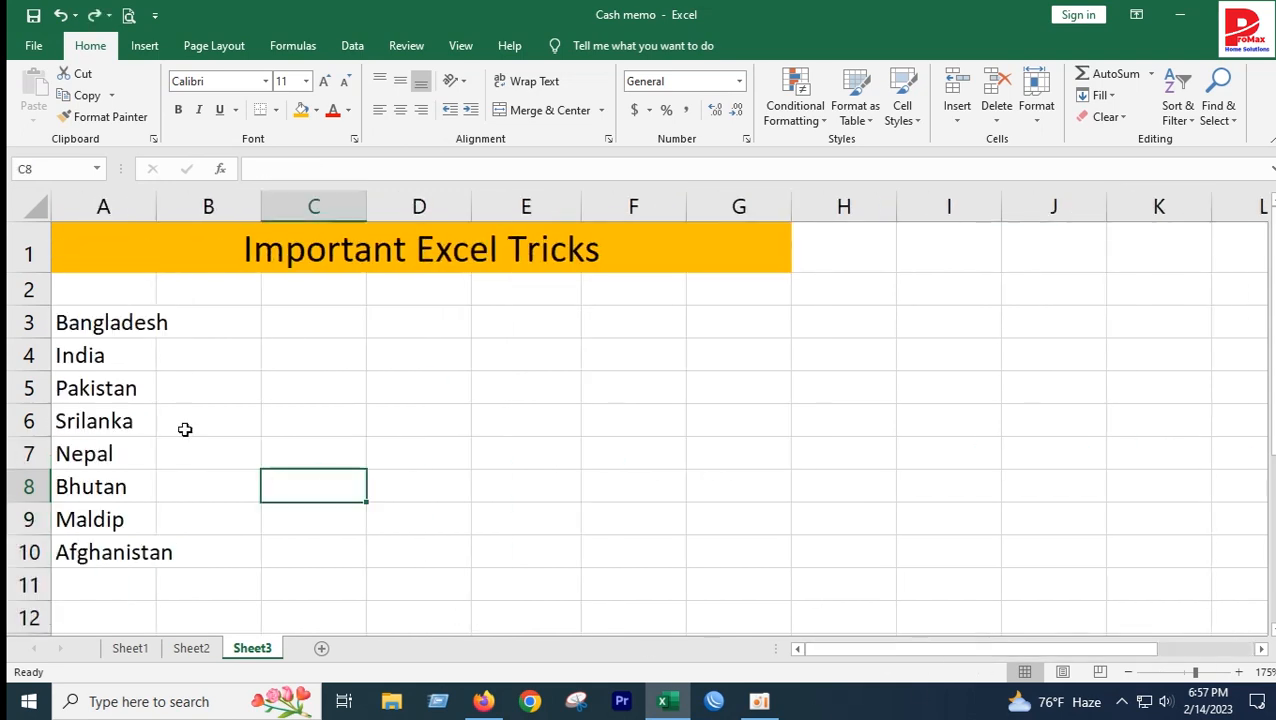
Step: Widen column A so the longest country names in A3:A10 fit inside it
{"action": "left_click", "coordinate": [90, 310]}
{"action": "left_click_drag", "start_coordinate": [100, 322], "coordinate": [122, 521]}
{"action": "left_click", "coordinate": [117, 521]}
{"action": "left_click_drag", "start_coordinate": [222, 512], "coordinate": [222, 490]}
{"action": "left_click_drag", "start_coordinate": [160, 207], "coordinate": [185, 207]}
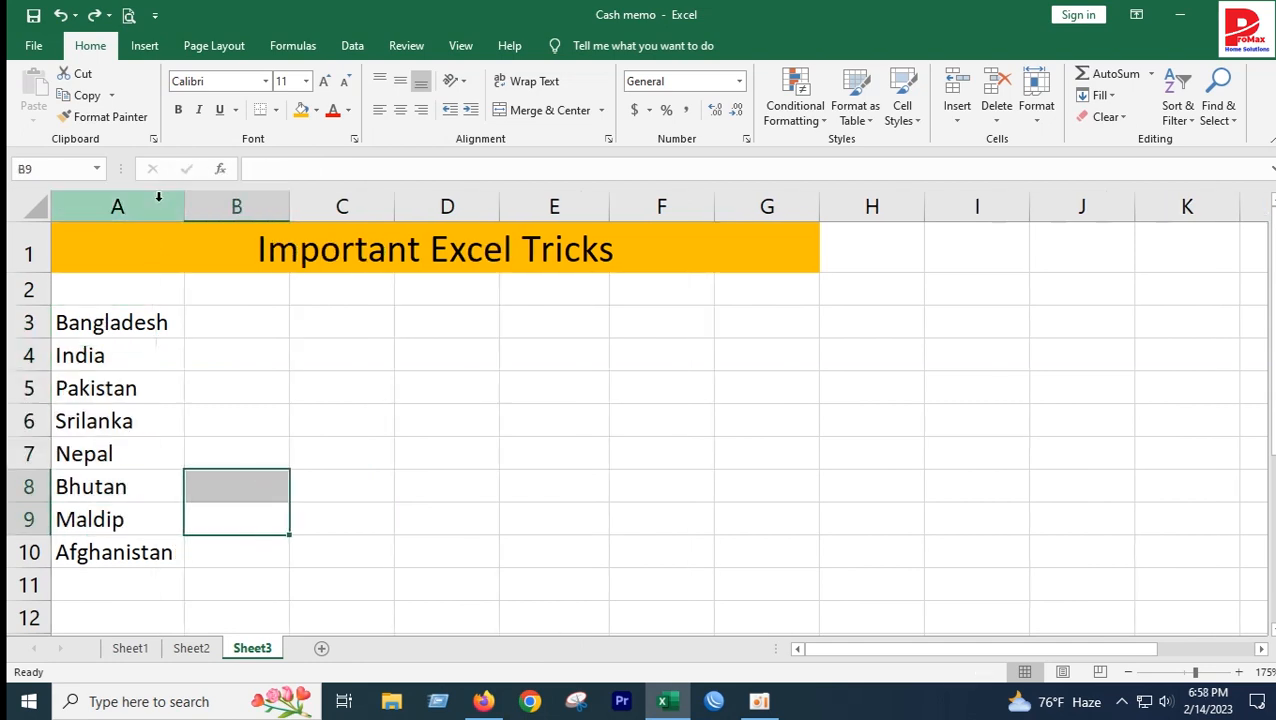
{"action": "left_click", "coordinate": [236, 388]}
Step: Sort the country names in A3:A10 alphabetically from A to Z
{"action": "left_click_drag", "start_coordinate": [122, 330], "coordinate": [140, 545]}
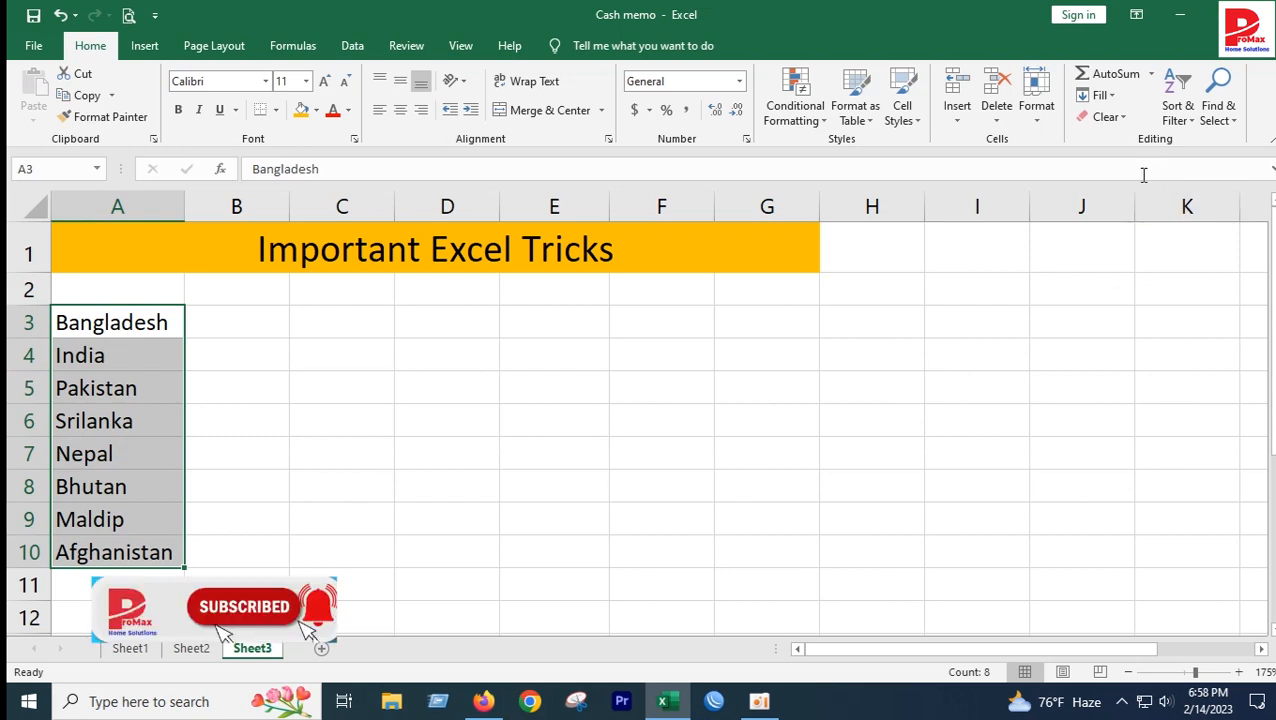
{"action": "left_click", "coordinate": [1186, 112]}
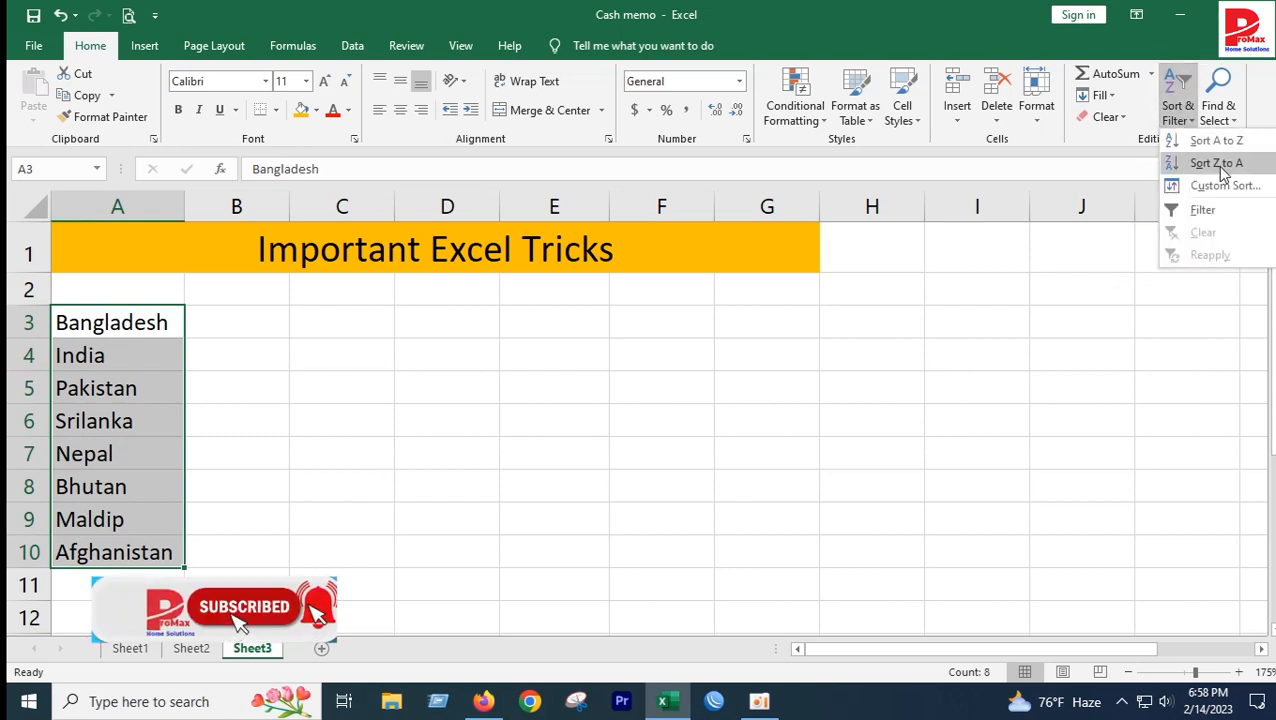
{"action": "left_click", "coordinate": [1216, 142]}
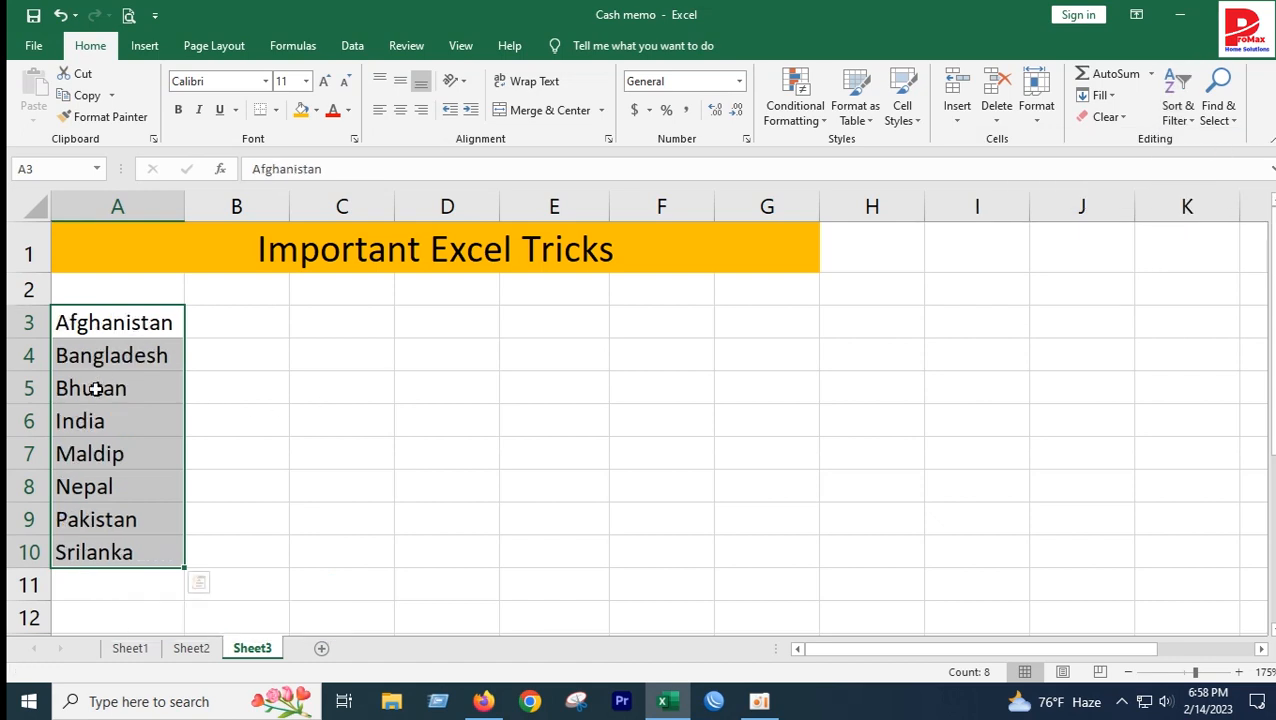
{"action": "left_click", "coordinate": [233, 478]}
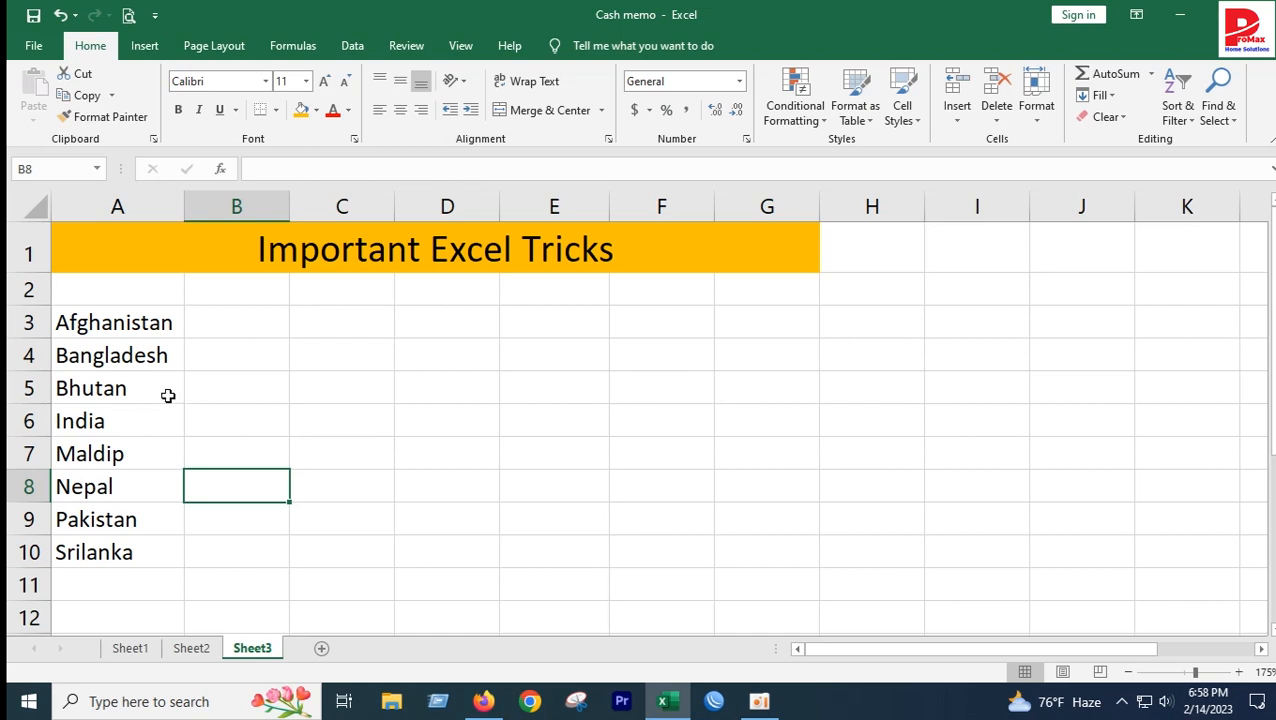
Step: Apply all borders to the titled table range A1:G11
{"action": "left_click_drag", "start_coordinate": [57, 266], "coordinate": [629, 592]}
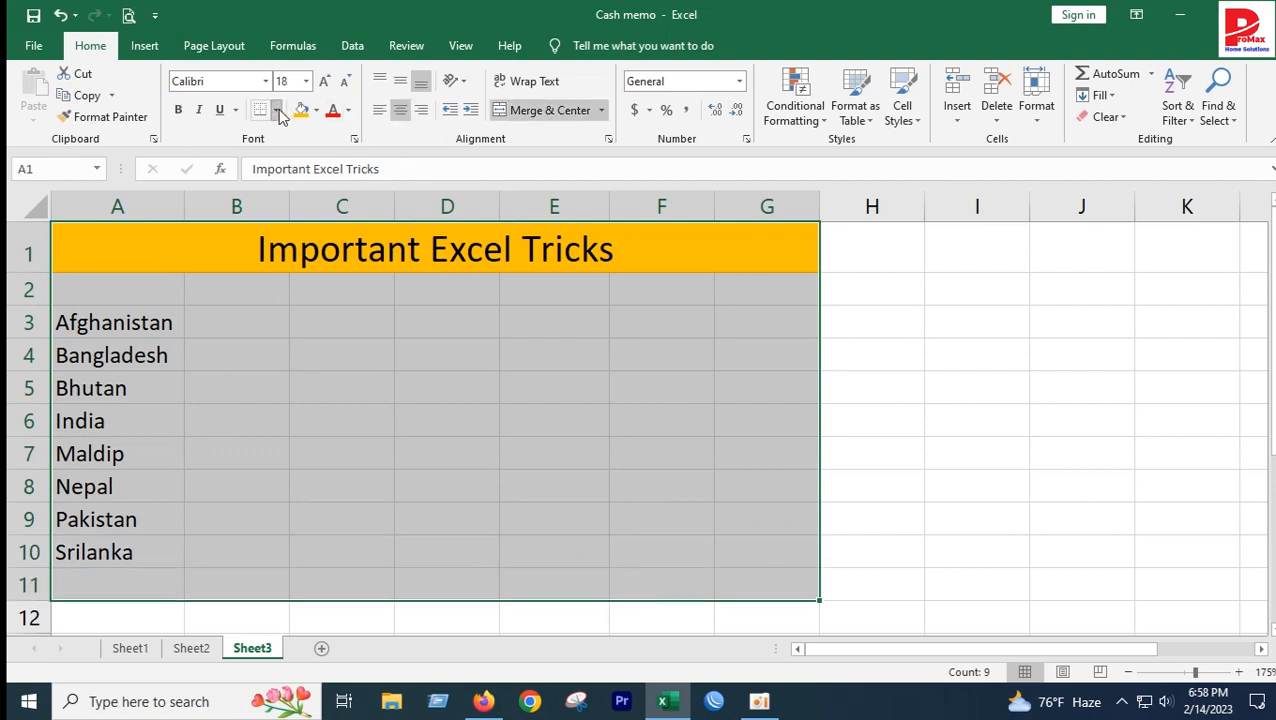
{"action": "left_click", "coordinate": [277, 111]}
{"action": "left_click", "coordinate": [302, 270]}
{"action": "left_click", "coordinate": [398, 541]}
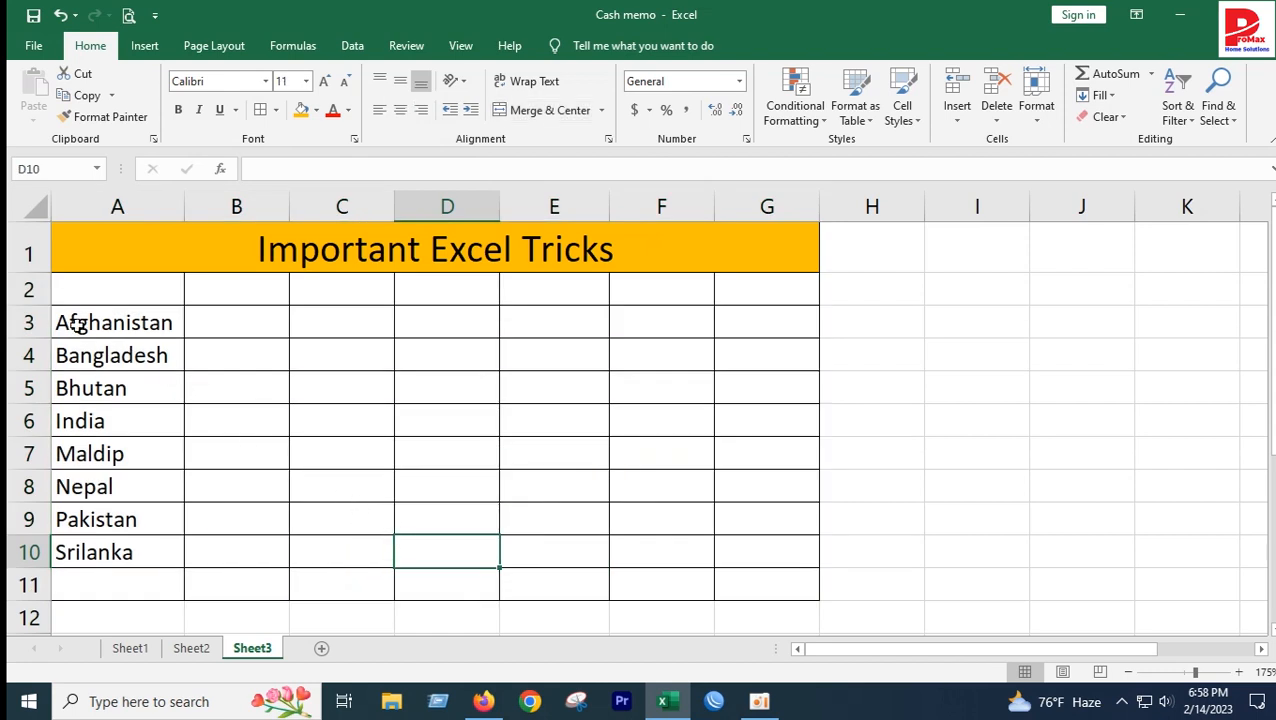
Step: Put a thick outside border around A2:B11
{"action": "left_click_drag", "start_coordinate": [59, 288], "coordinate": [218, 571]}
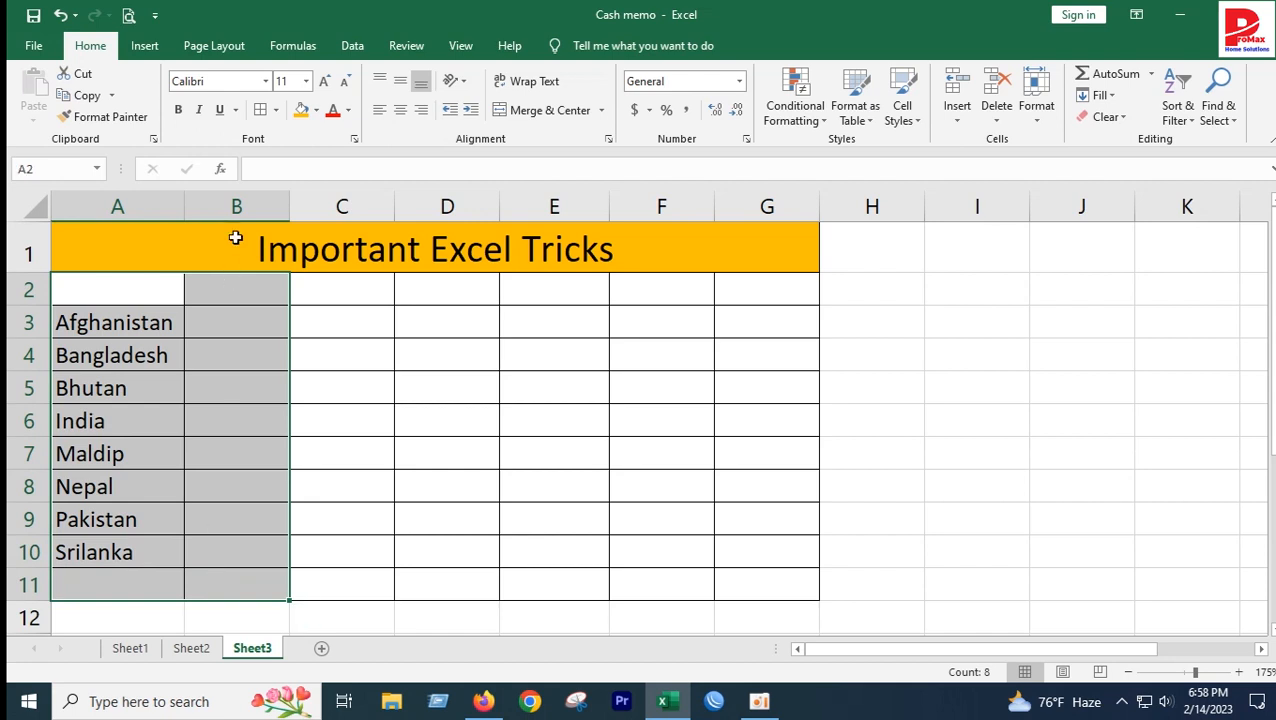
{"action": "left_click", "coordinate": [276, 112]}
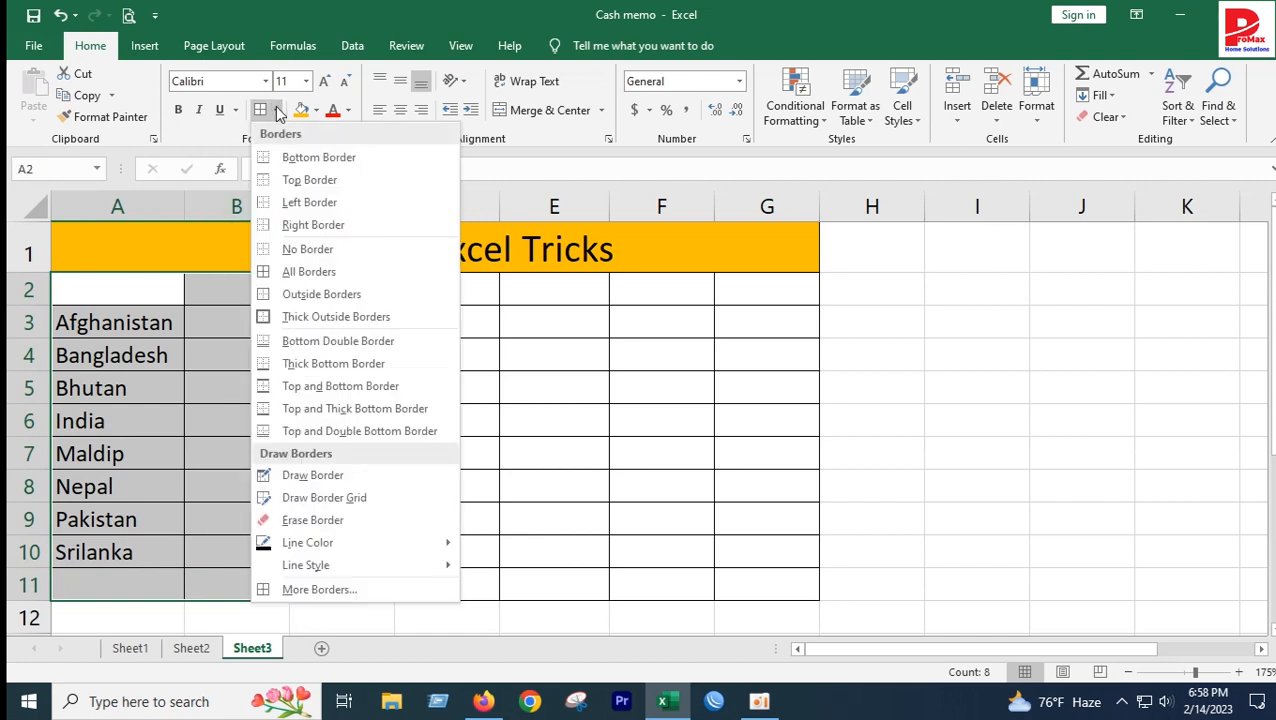
{"action": "left_click", "coordinate": [292, 316]}
{"action": "left_click", "coordinate": [232, 430]}
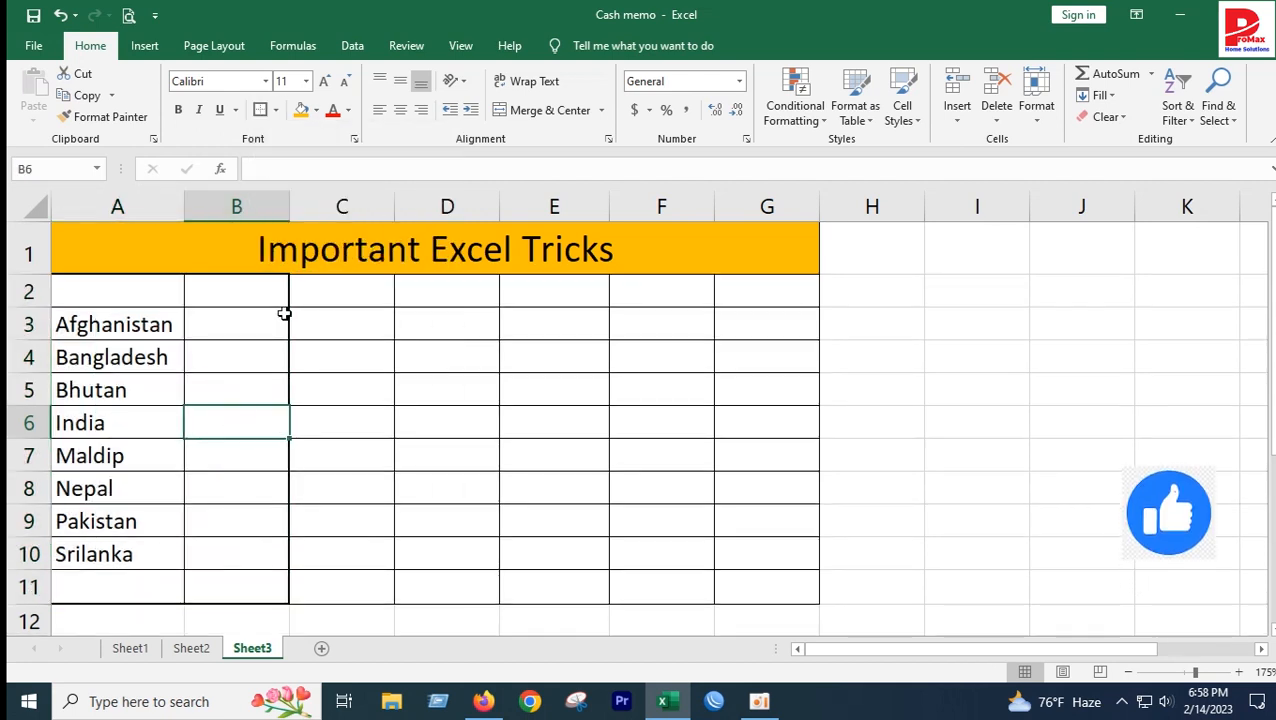
Step: Put thick outside borders around the two-column blocks C2:D11 and E2:F11
{"action": "left_click", "coordinate": [310, 285]}
{"action": "left_click_drag", "start_coordinate": [310, 285], "coordinate": [441, 578]}
{"action": "left_click", "coordinate": [260, 110]}
{"action": "left_click", "coordinate": [521, 290]}
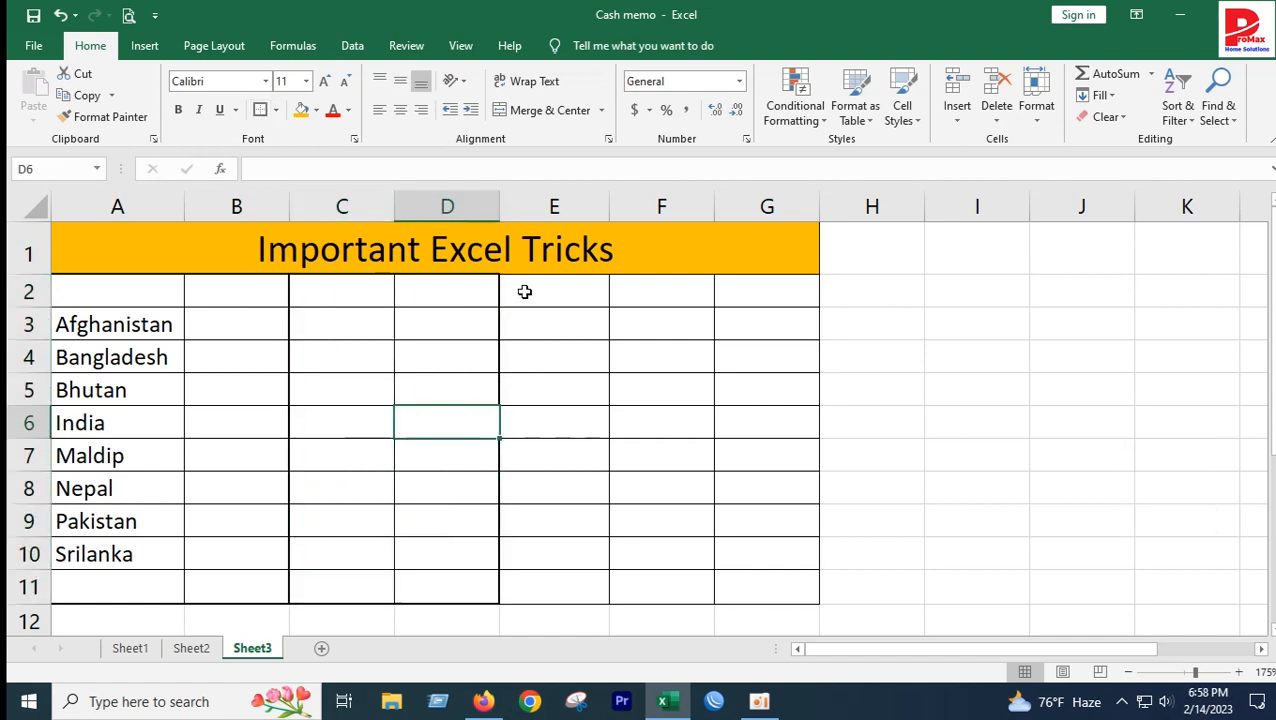
{"action": "left_click_drag", "start_coordinate": [525, 287], "coordinate": [655, 590]}
{"action": "left_click", "coordinate": [260, 110]}
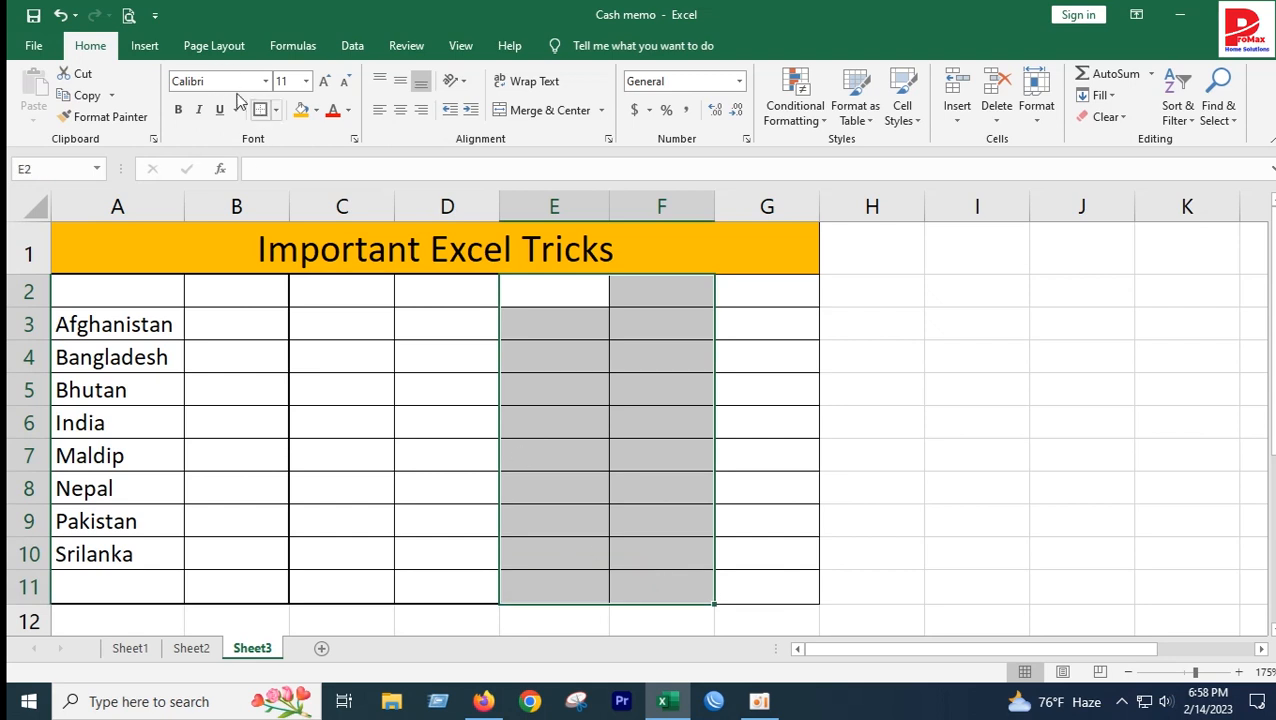
{"action": "left_click", "coordinate": [650, 483]}
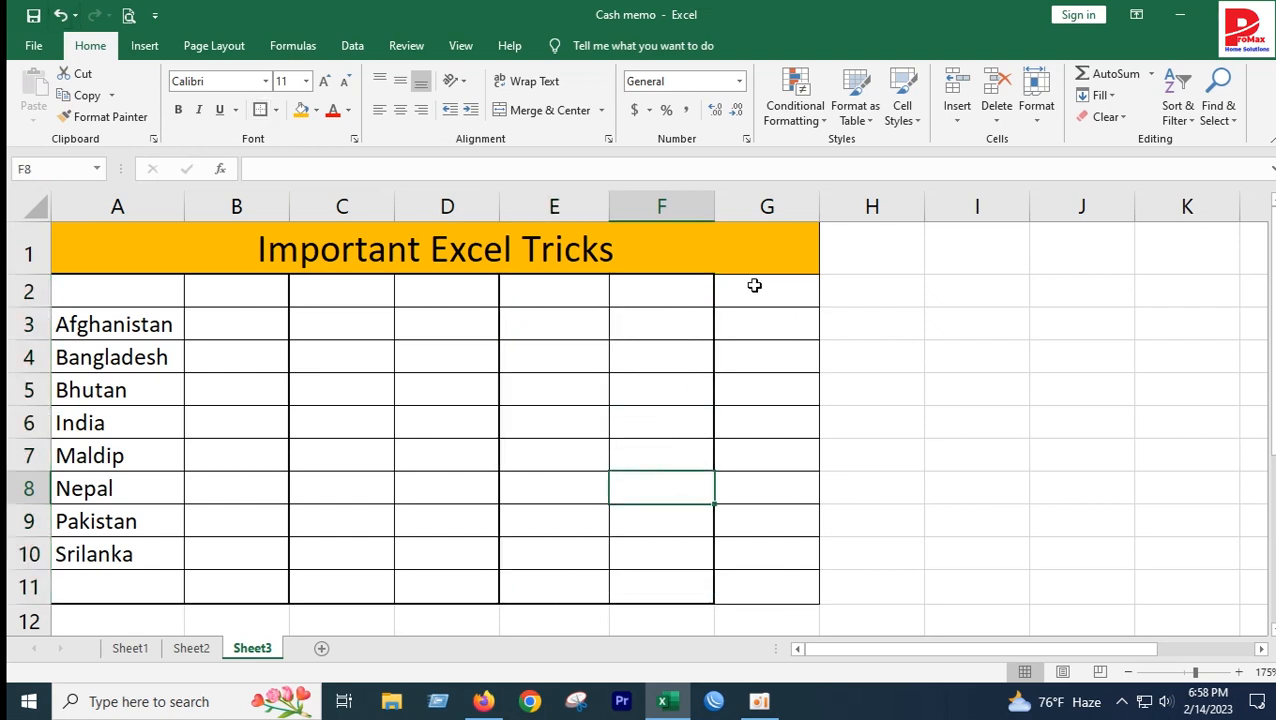
Step: Autofill the bordered cells G2:G11 across into H2:H11 and undo that fill
{"action": "left_click_drag", "start_coordinate": [749, 287], "coordinate": [900, 595]}
{"action": "left_click", "coordinate": [974, 498]}
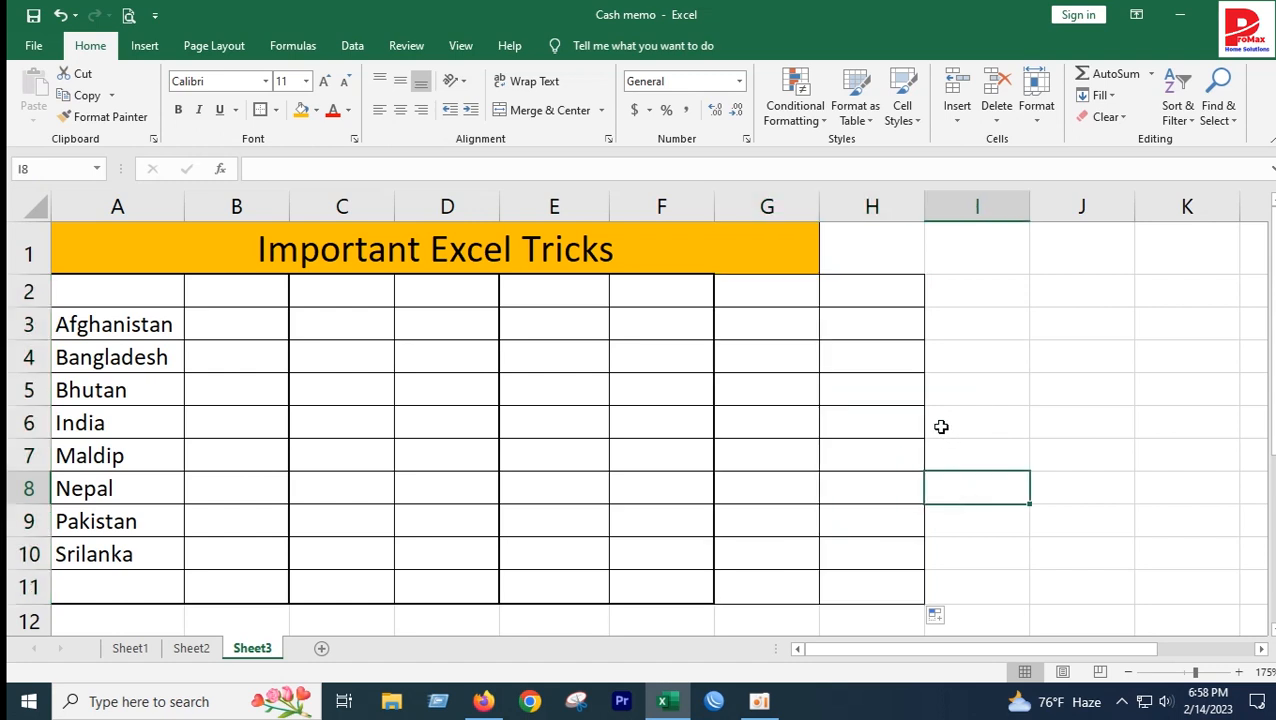
{"action": "key", "text": "ctrl+z"}
Step: Copy the formatting of G2:G11 onto H2:H11 with Format Painter
{"action": "left_click", "coordinate": [97, 117]}
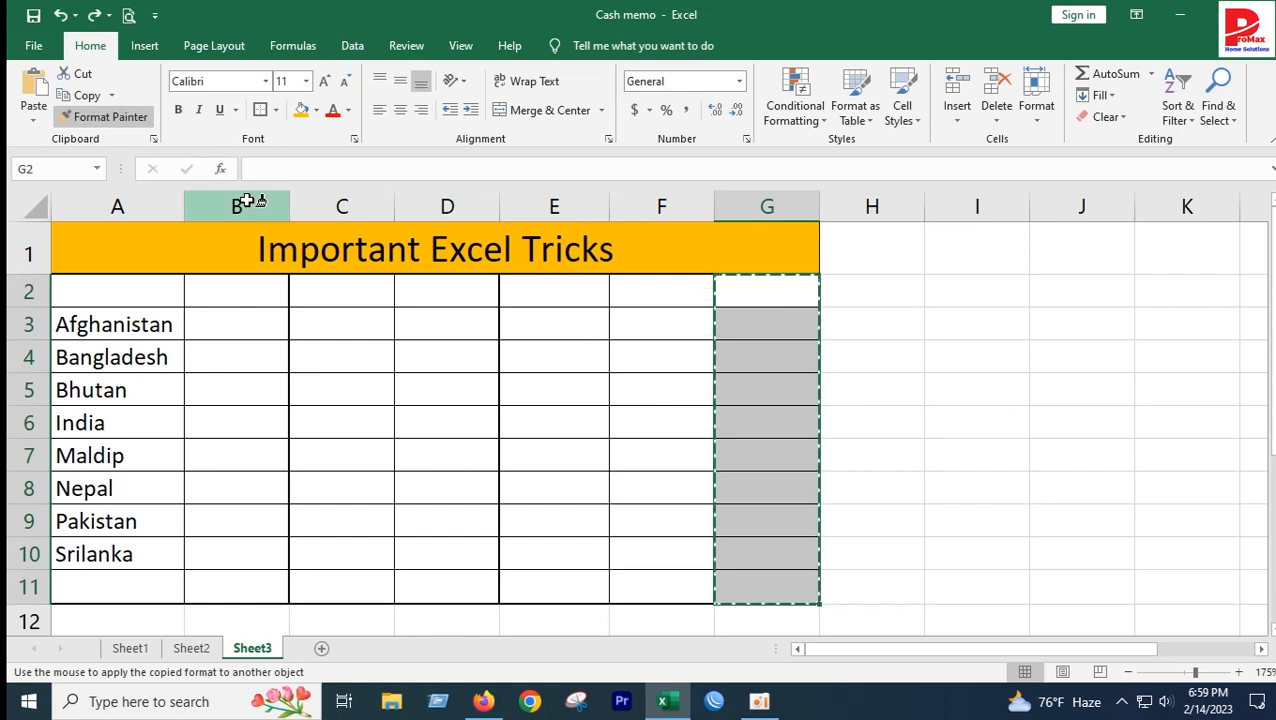
{"action": "left_click_drag", "start_coordinate": [843, 280], "coordinate": [877, 586]}
{"action": "left_click", "coordinate": [1092, 368]}
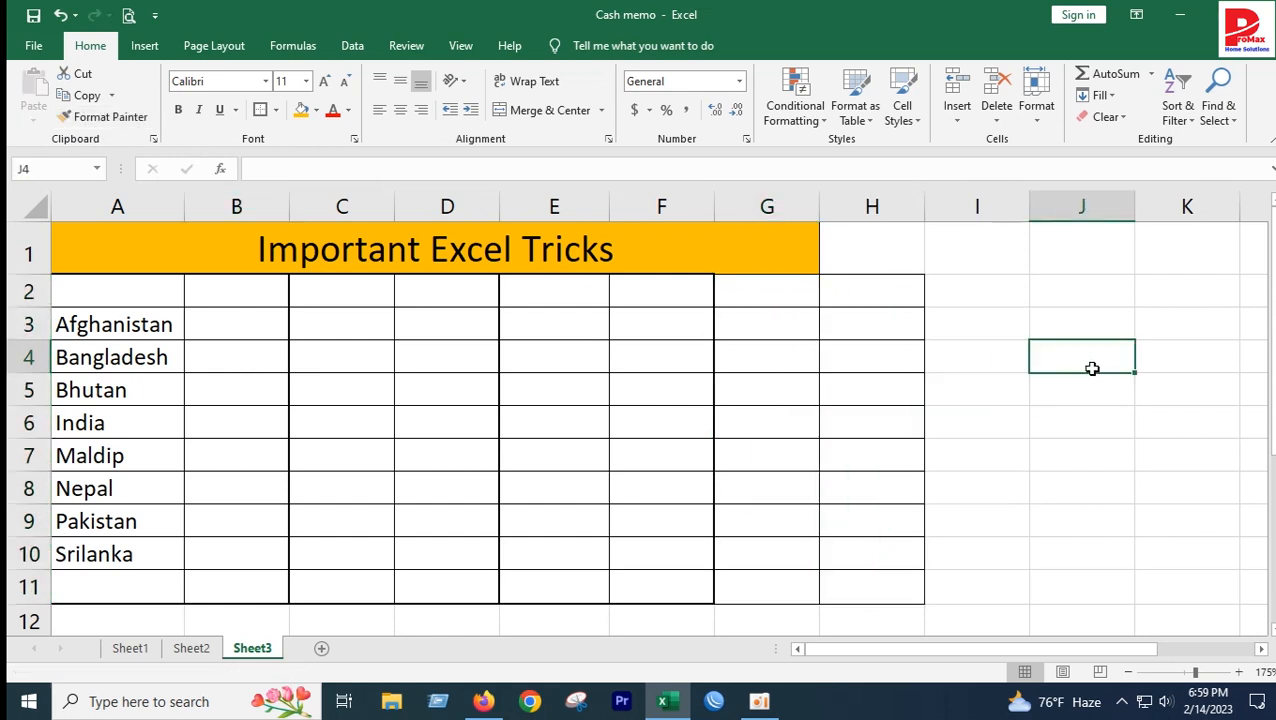
Step: Remove the borders from H2:H11 by painting the blank formatting of cell I2 onto it
{"action": "left_click_drag", "start_coordinate": [869, 299], "coordinate": [915, 560]}
{"action": "left_click", "coordinate": [1078, 510]}
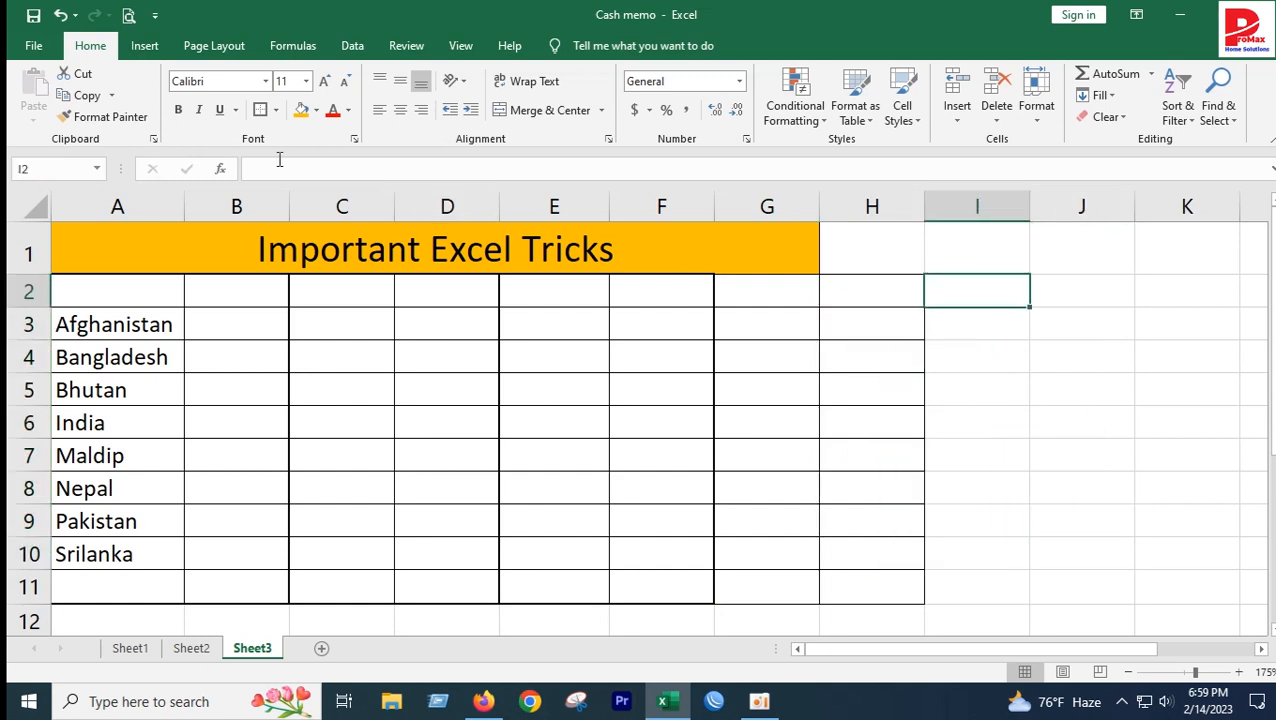
{"action": "left_click", "coordinate": [100, 116]}
{"action": "mouse_move", "coordinate": [869, 290]}
{"action": "left_mouse_down"}
{"action": "mouse_move", "coordinate": [877, 578]}
{"action": "mouse_move", "coordinate": [918, 592]}
{"action": "left_mouse_up"}
{"action": "left_click", "coordinate": [1021, 484]}
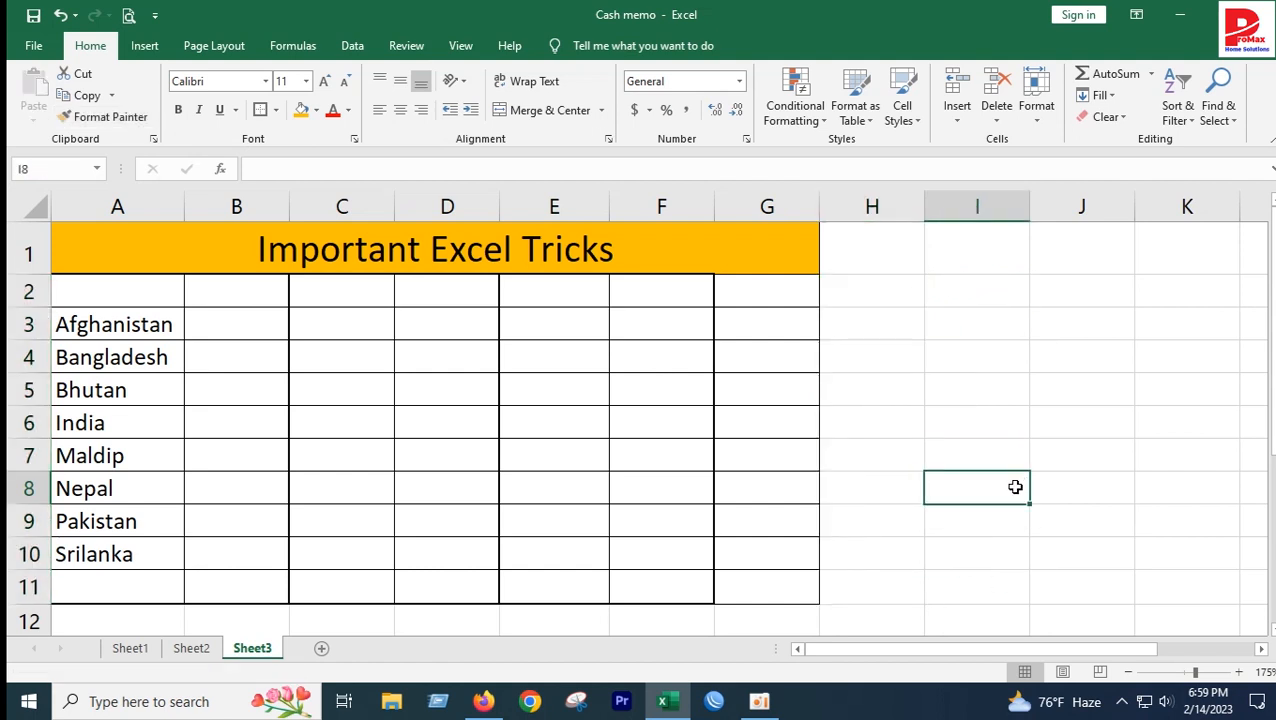
{"action": "left_click", "coordinate": [931, 358]}
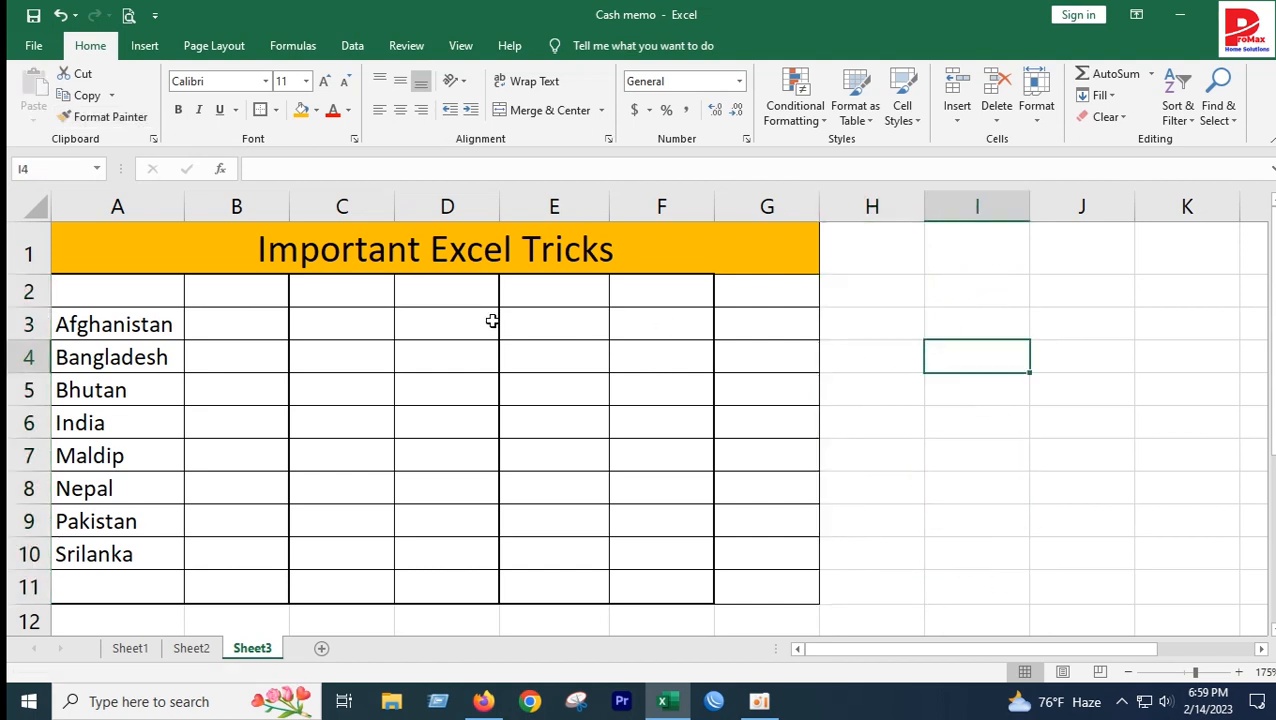
Step: Paint the thin-border formatting of cell G3 onto C2:F11 to replace its thick borders
{"action": "left_click", "coordinate": [790, 332]}
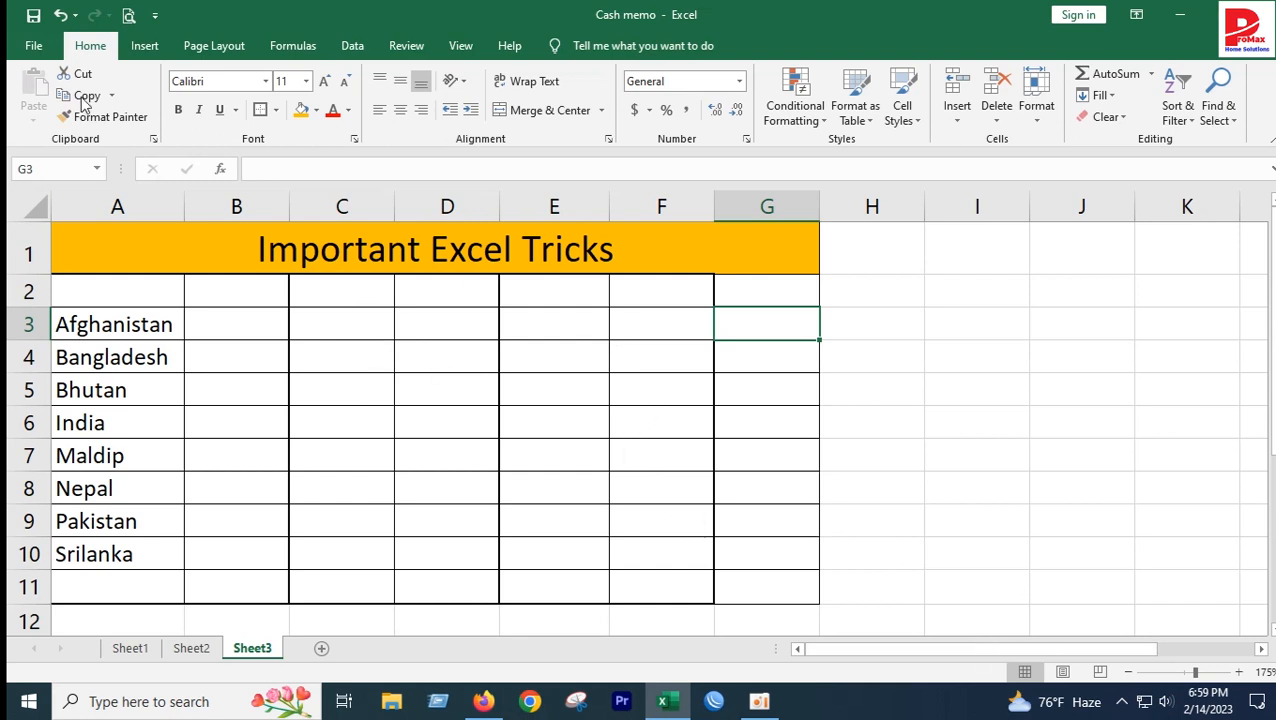
{"action": "left_click", "coordinate": [135, 120]}
{"action": "mouse_move", "coordinate": [320, 290]}
{"action": "left_mouse_down"}
{"action": "mouse_move", "coordinate": [520, 411]}
{"action": "mouse_move", "coordinate": [684, 590]}
{"action": "left_mouse_up"}
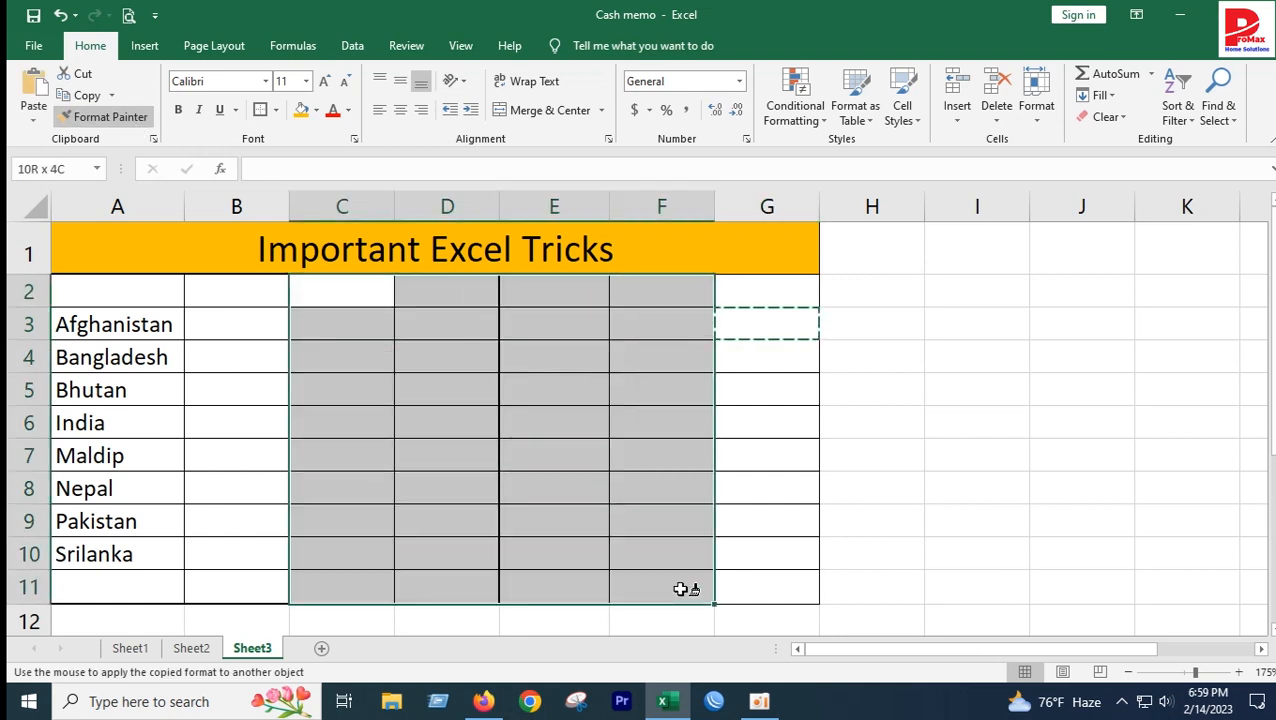
{"action": "left_click", "coordinate": [954, 476]}
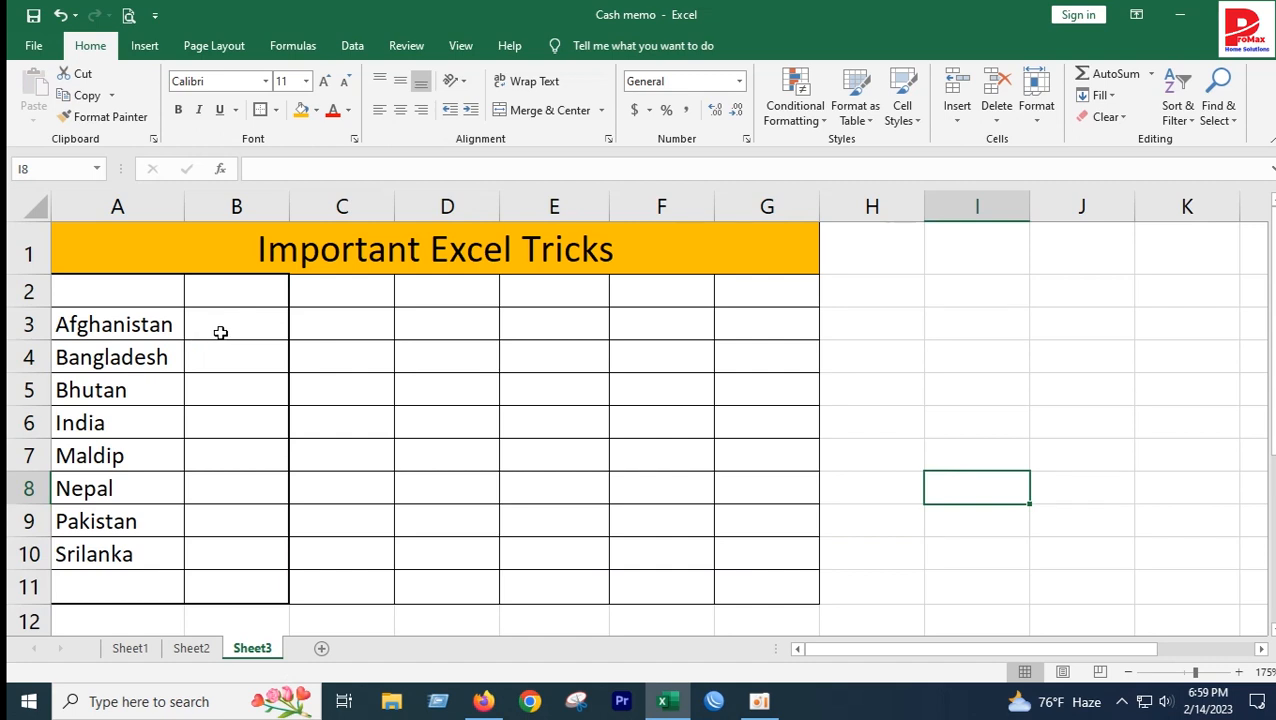
Step: Copy A2:B11 and paste only its formatting onto C2:H11
{"action": "left_click", "coordinate": [82, 285]}
{"action": "left_click_drag", "start_coordinate": [82, 285], "coordinate": [291, 600]}
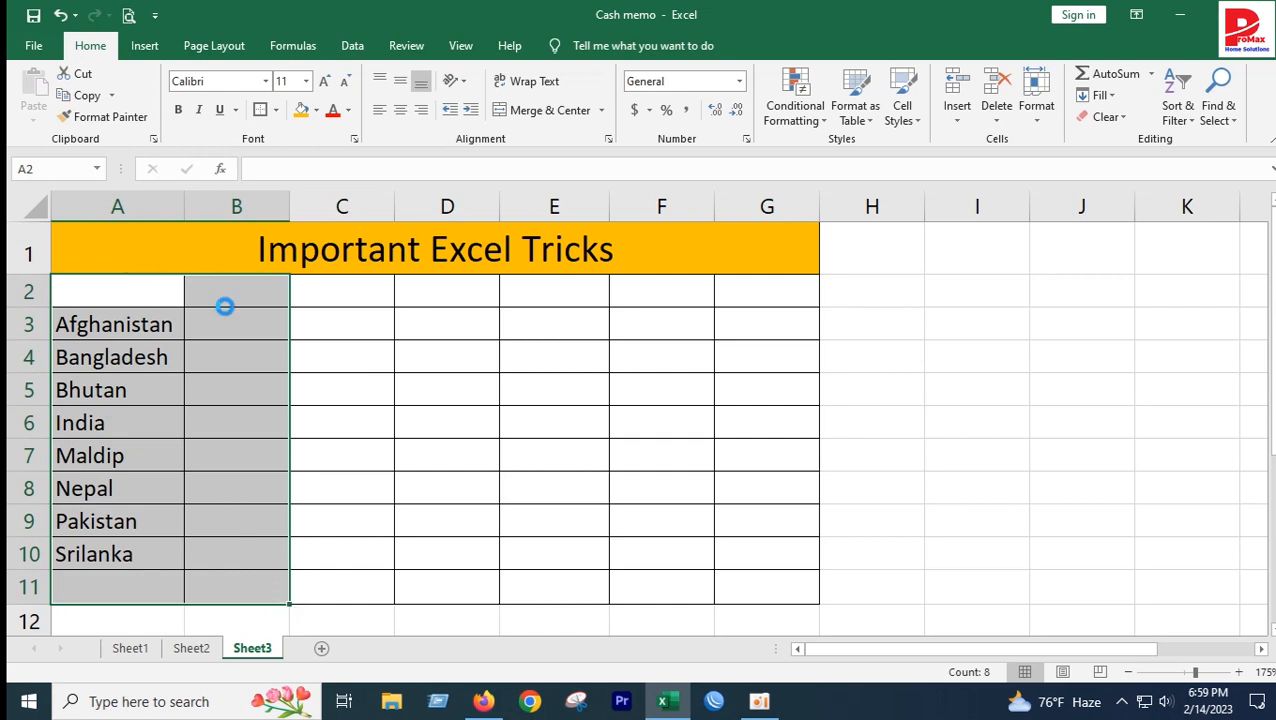
{"action": "key", "text": "ctrl+c"}
{"action": "left_click_drag", "start_coordinate": [325, 288], "coordinate": [838, 582]}
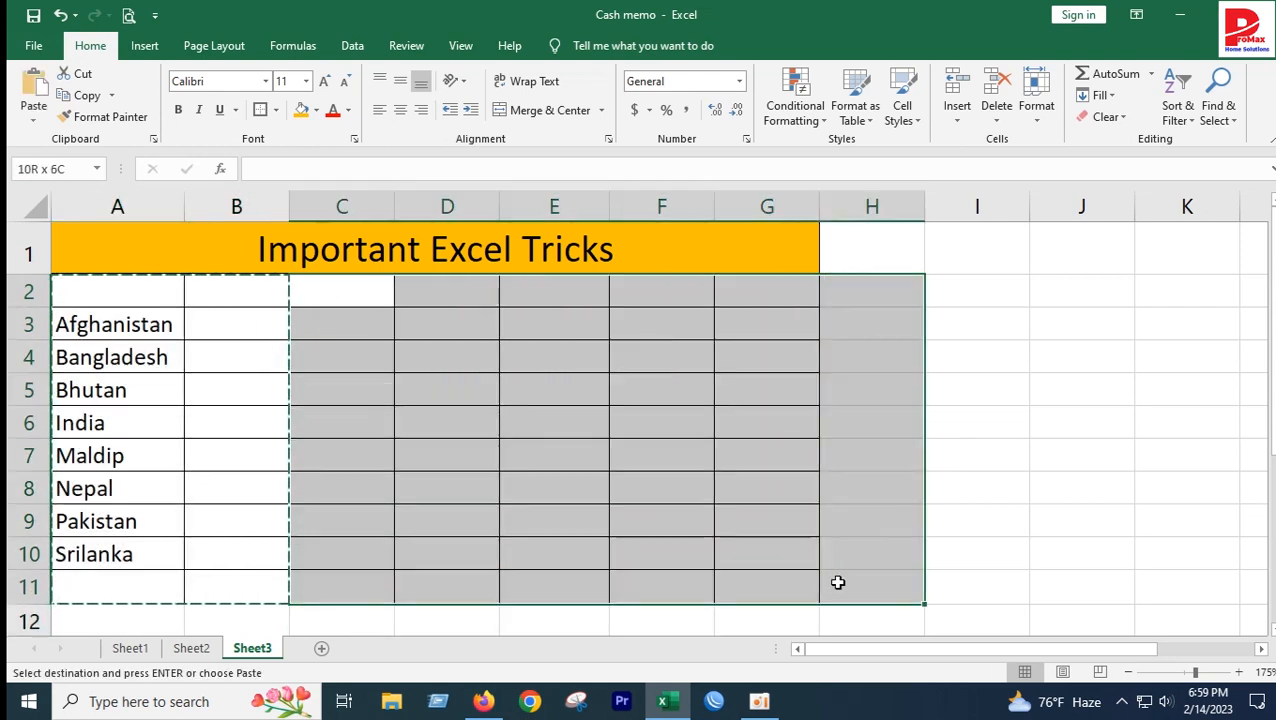
{"action": "right_click", "coordinate": [364, 328]}
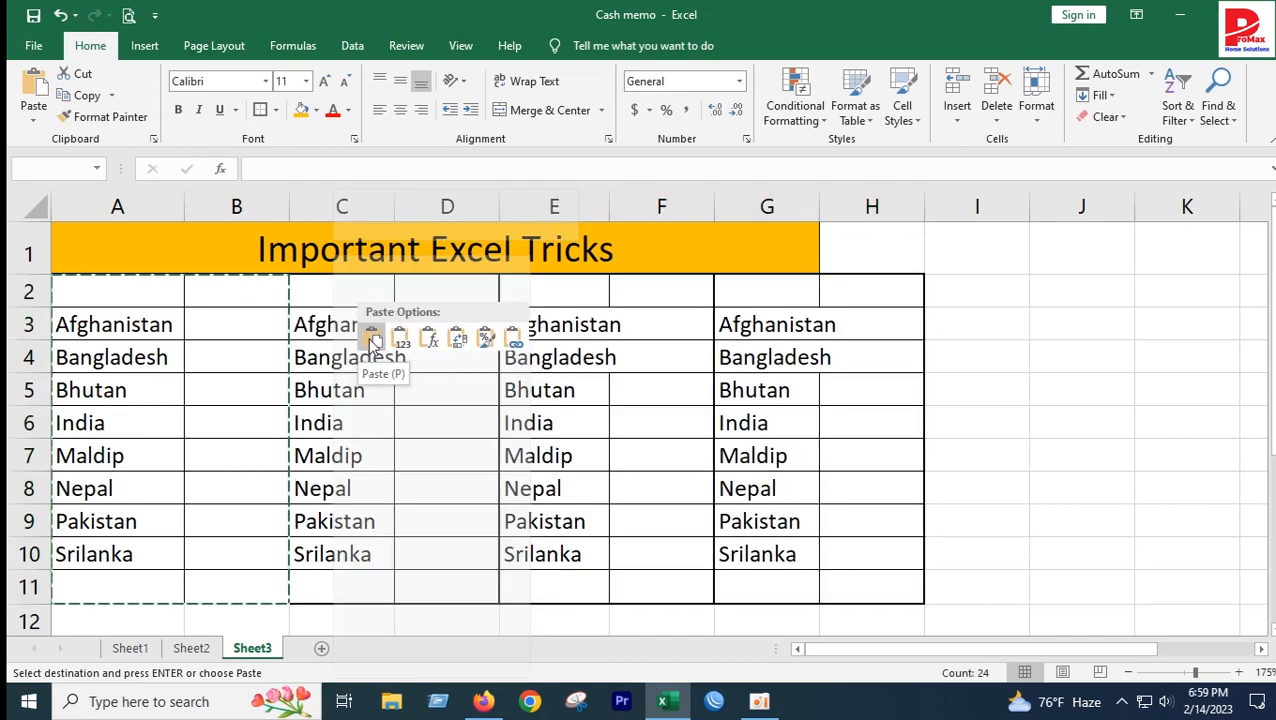
{"action": "left_click", "coordinate": [486, 340]}
{"action": "left_click", "coordinate": [954, 378]}
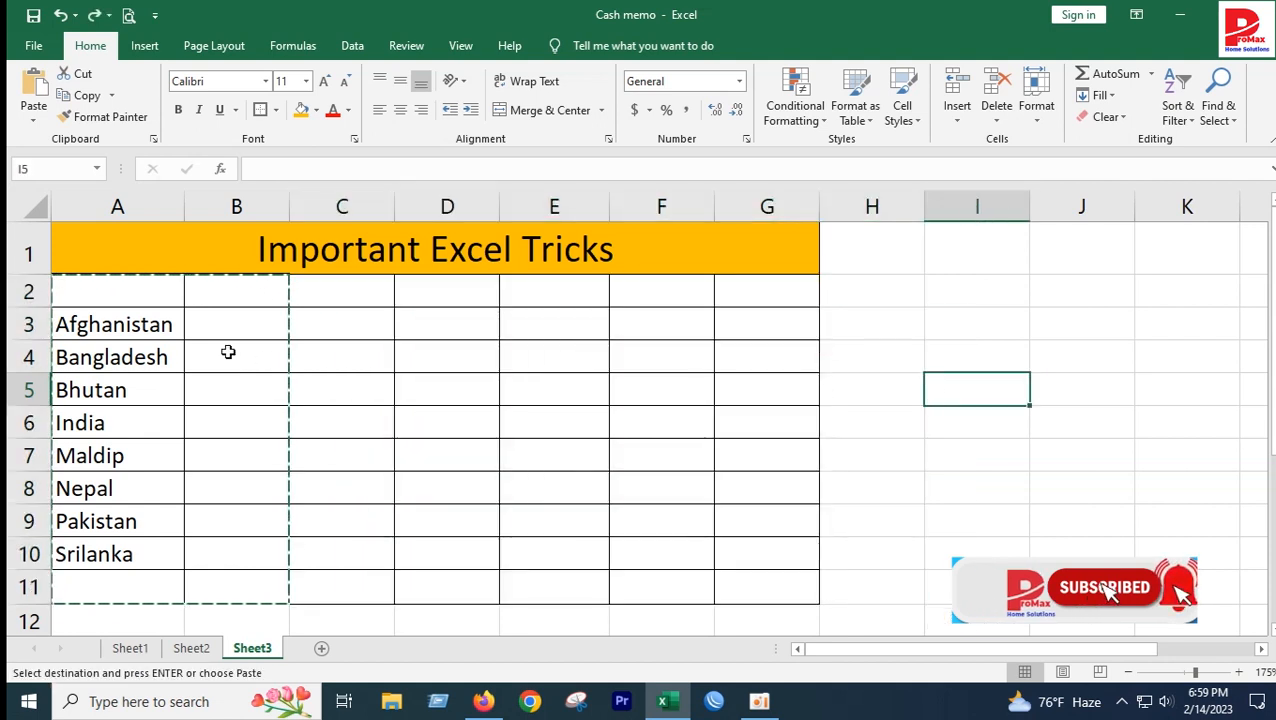
Step: Use Format Painter to apply the formatting of A2:B11 to C2:H11
{"action": "left_click", "coordinate": [119, 287]}
{"action": "left_click", "coordinate": [193, 410]}
{"action": "mouse_move", "coordinate": [120, 292]}
{"action": "left_mouse_down"}
{"action": "mouse_move", "coordinate": [194, 407]}
{"action": "mouse_move", "coordinate": [265, 595]}
{"action": "left_mouse_up"}
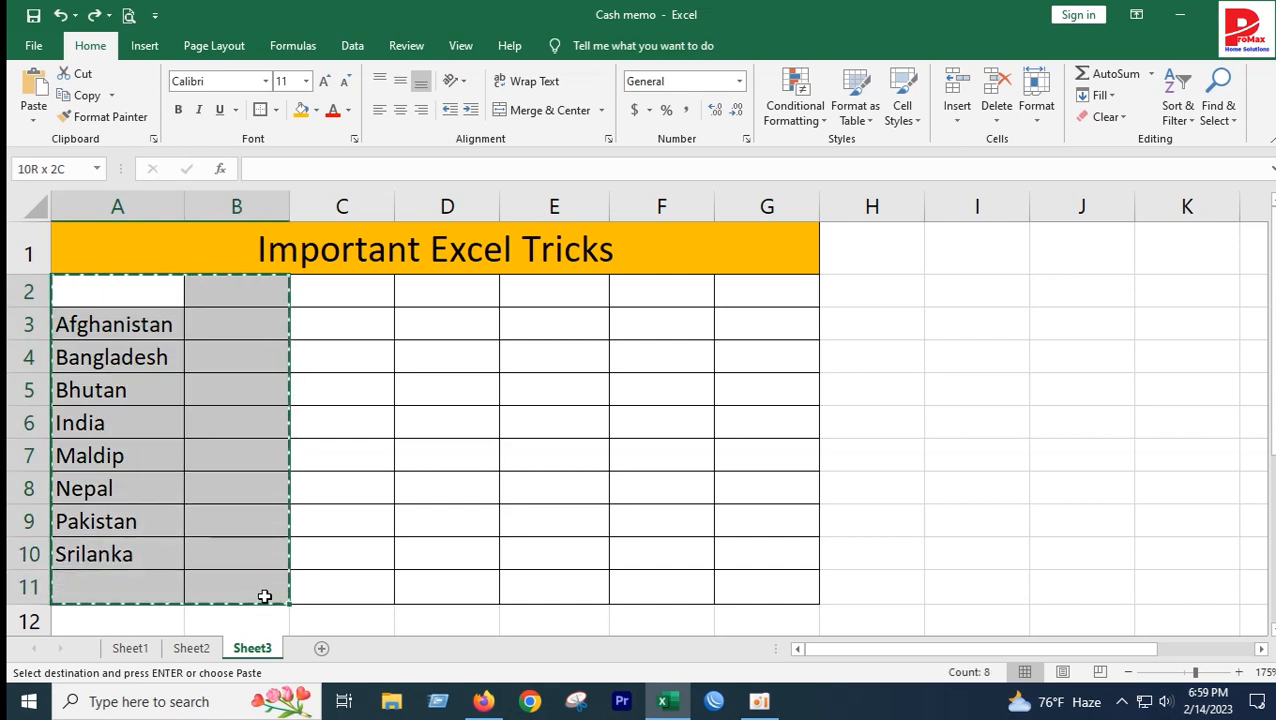
{"action": "left_click", "coordinate": [102, 117]}
{"action": "mouse_move", "coordinate": [320, 290]}
{"action": "left_mouse_down"}
{"action": "mouse_move", "coordinate": [518, 362]}
{"action": "mouse_move", "coordinate": [829, 535]}
{"action": "mouse_move", "coordinate": [869, 561]}
{"action": "mouse_move", "coordinate": [869, 583]}
{"action": "left_mouse_up"}
{"action": "left_click", "coordinate": [1082, 455]}
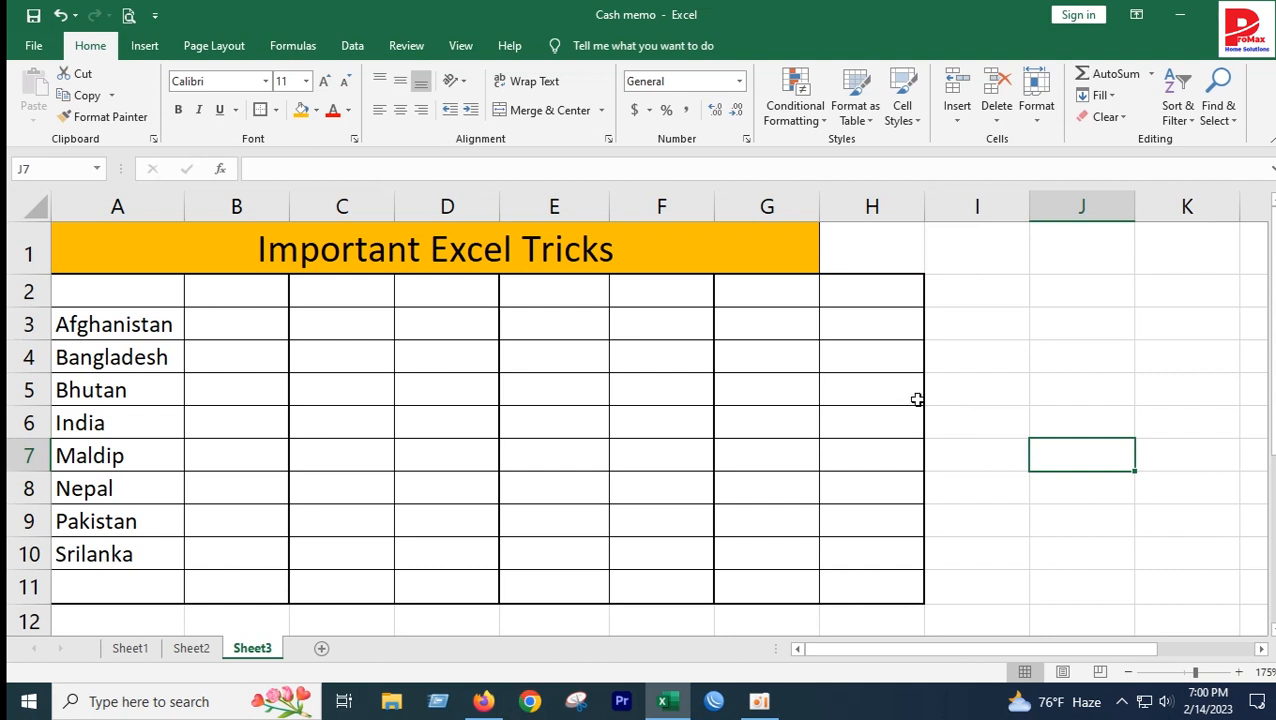
Step: Undo the formatting painted onto C2:H11
{"action": "left_click", "coordinate": [536, 377]}
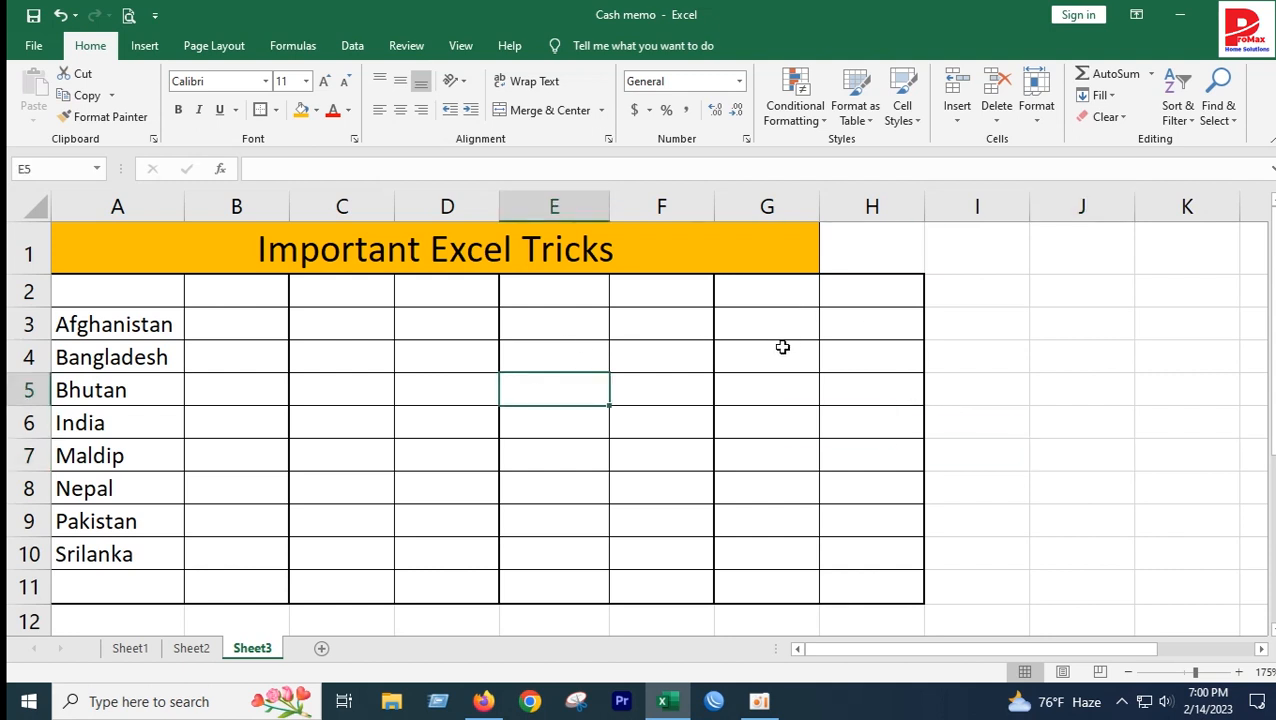
{"action": "key", "text": "ctrl+z"}
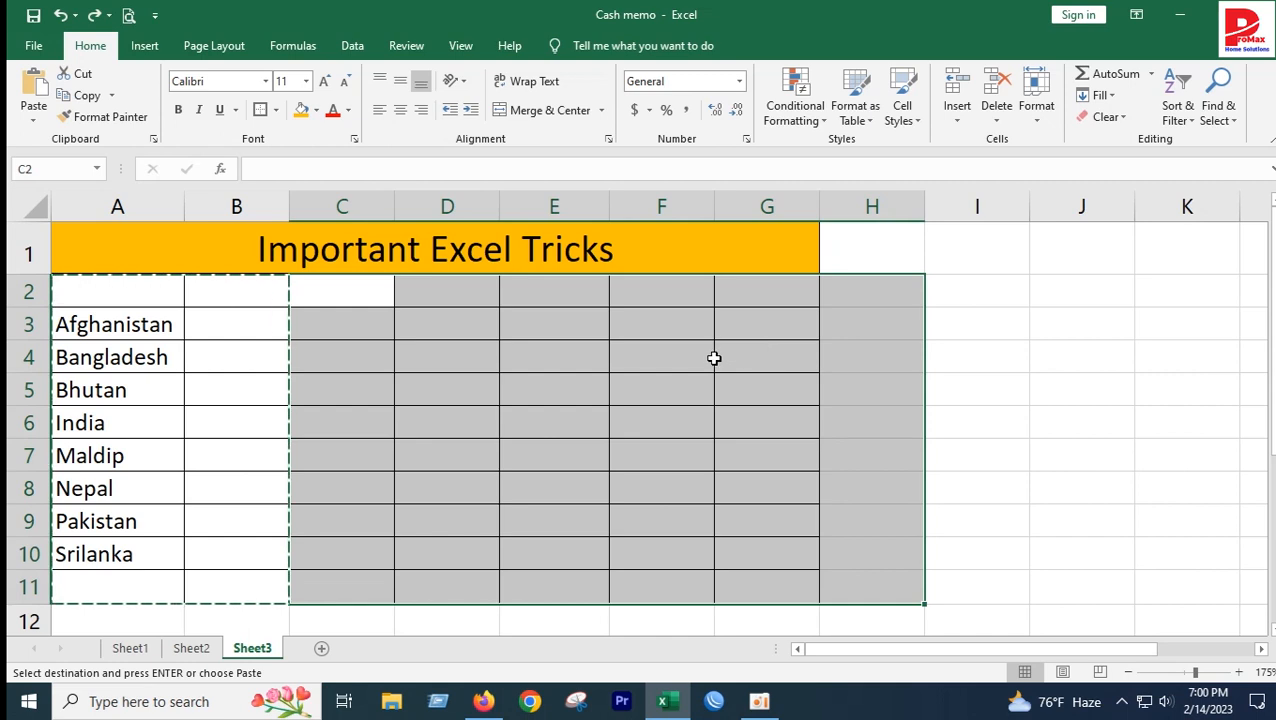
{"action": "left_click", "coordinate": [711, 358]}
{"action": "left_click", "coordinate": [858, 414]}
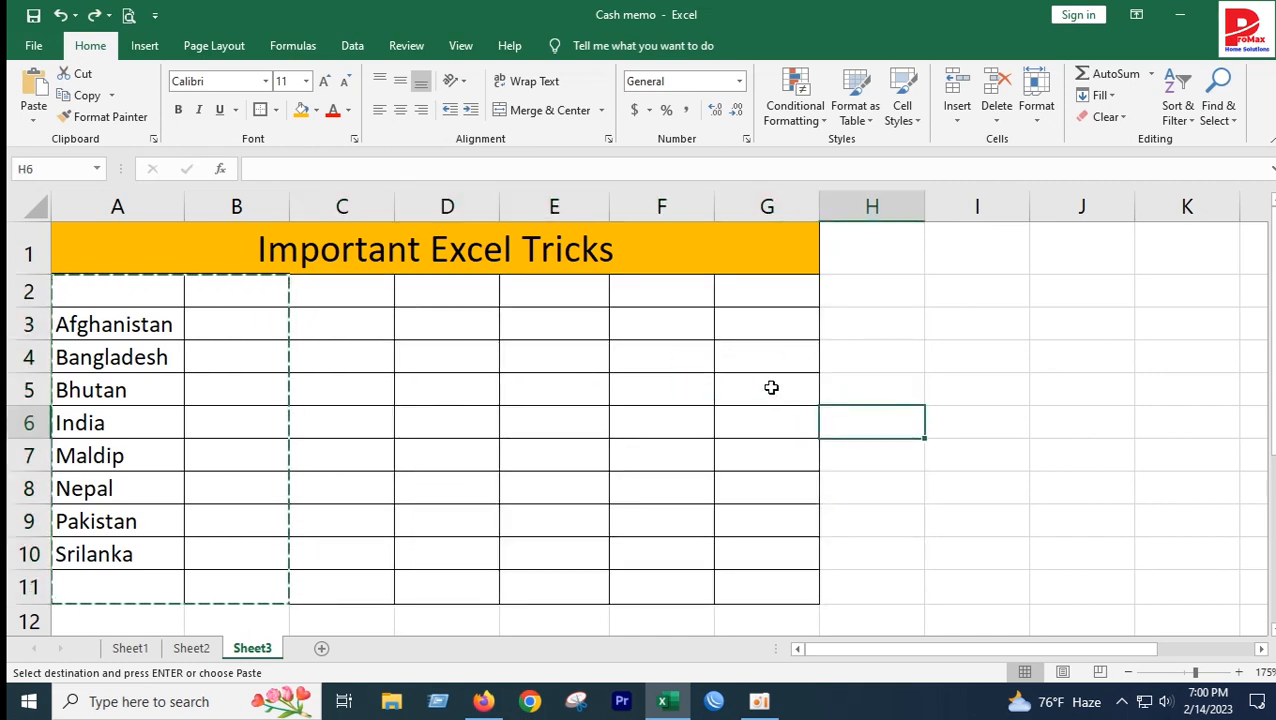
Step: Switch the country names in A3:A10 through centre and right alignment, ending with left alignment
{"action": "left_click_drag", "start_coordinate": [93, 320], "coordinate": [114, 400]}
{"action": "left_click", "coordinate": [118, 412]}
{"action": "left_click_drag", "start_coordinate": [90, 323], "coordinate": [122, 553]}
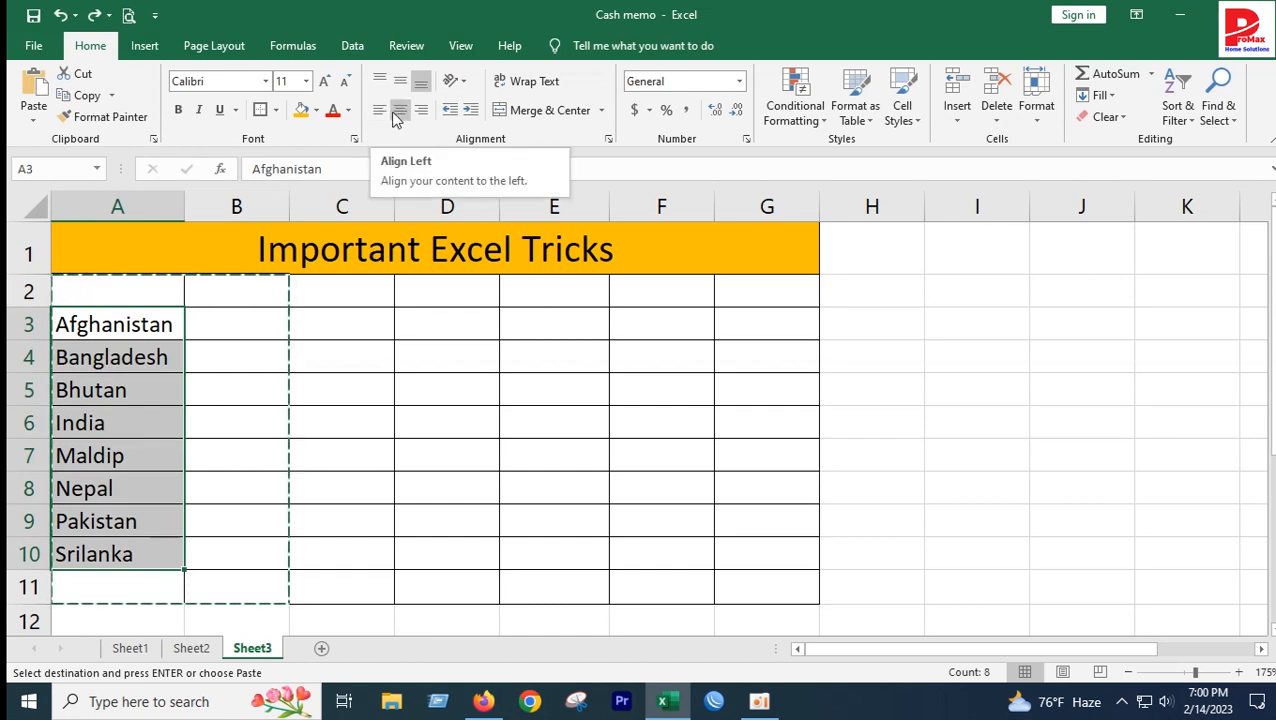
{"action": "left_click", "coordinate": [400, 110]}
{"action": "left_click", "coordinate": [421, 110]}
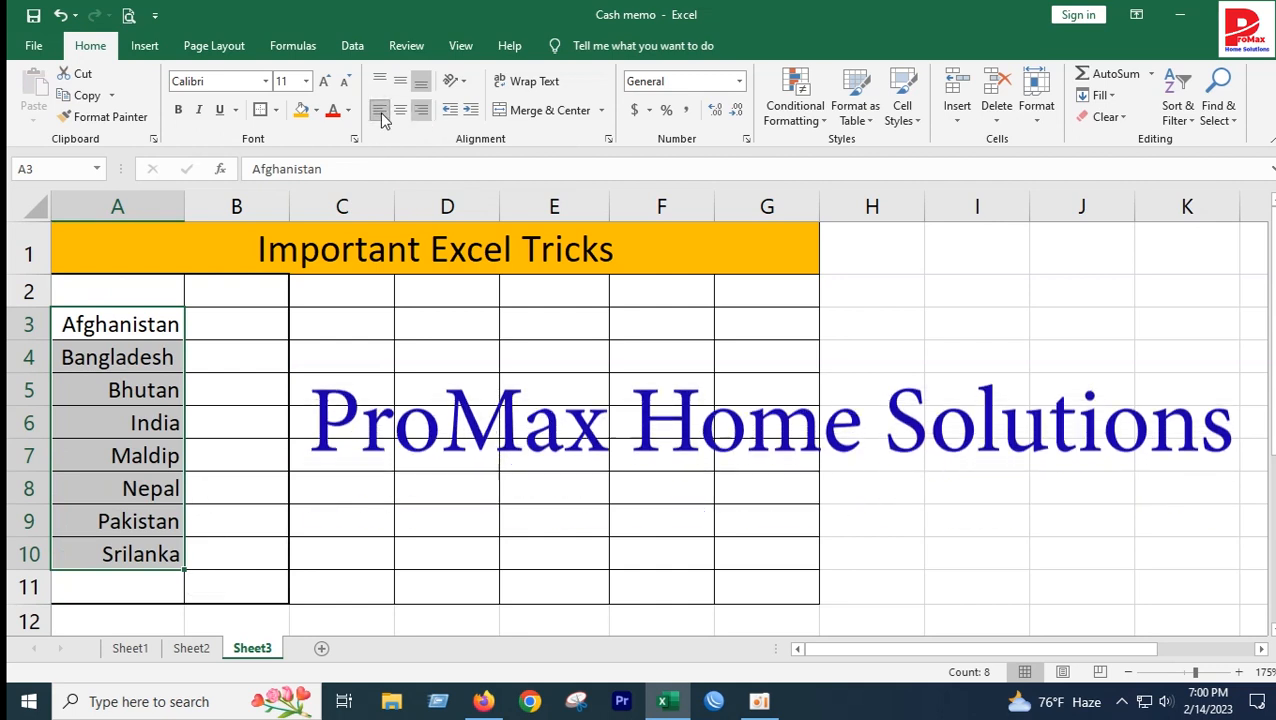
{"action": "left_click", "coordinate": [380, 113]}
{"action": "left_click", "coordinate": [160, 458]}
Step: Fill cells A3:A11 with the standard green color
{"action": "left_click", "coordinate": [86, 322]}
{"action": "mouse_move", "coordinate": [86, 322]}
{"action": "left_mouse_down"}
{"action": "mouse_move", "coordinate": [125, 490]}
{"action": "mouse_move", "coordinate": [165, 549]}
{"action": "mouse_move", "coordinate": [127, 576]}
{"action": "left_mouse_up"}
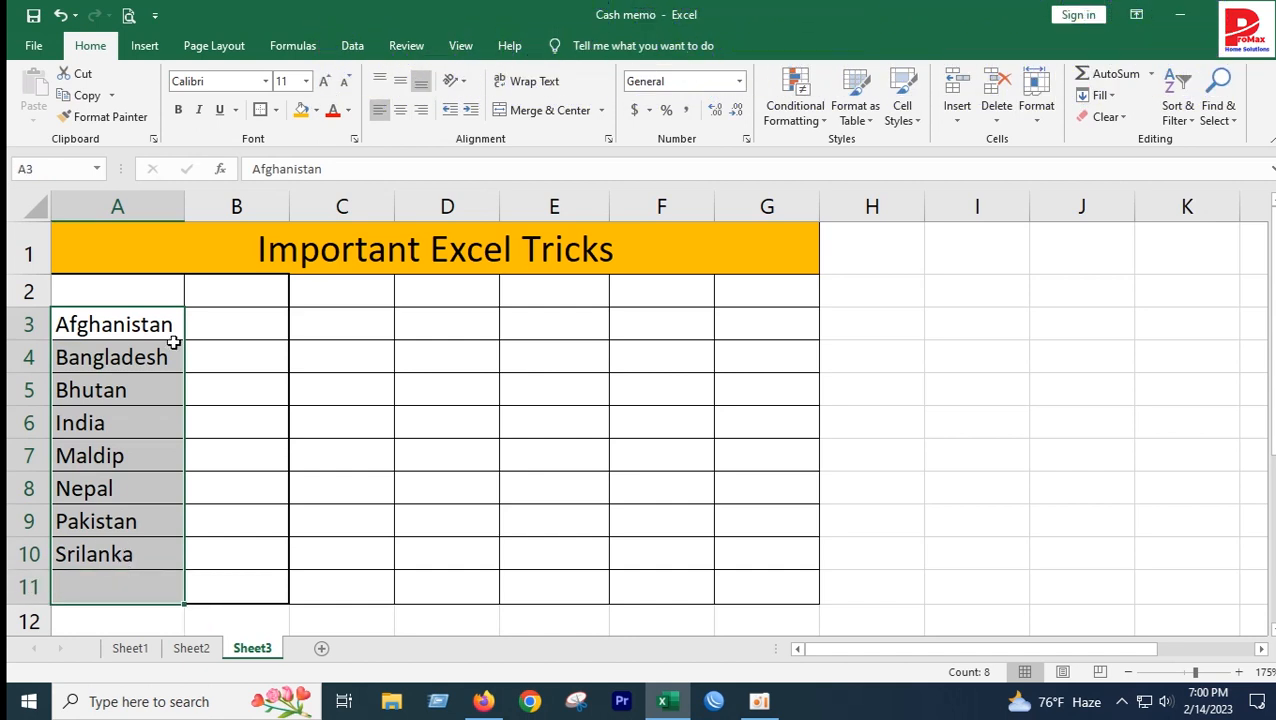
{"action": "left_click", "coordinate": [315, 110]}
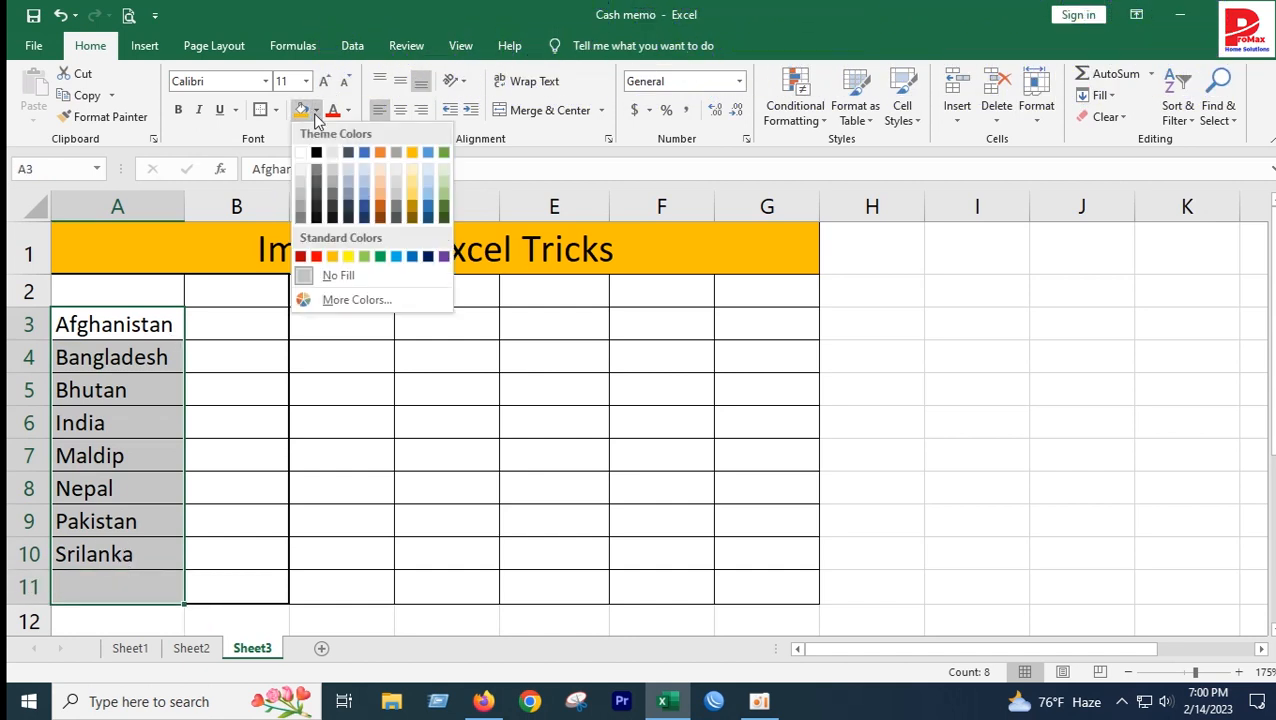
{"action": "left_click", "coordinate": [380, 258]}
{"action": "left_click", "coordinate": [300, 512]}
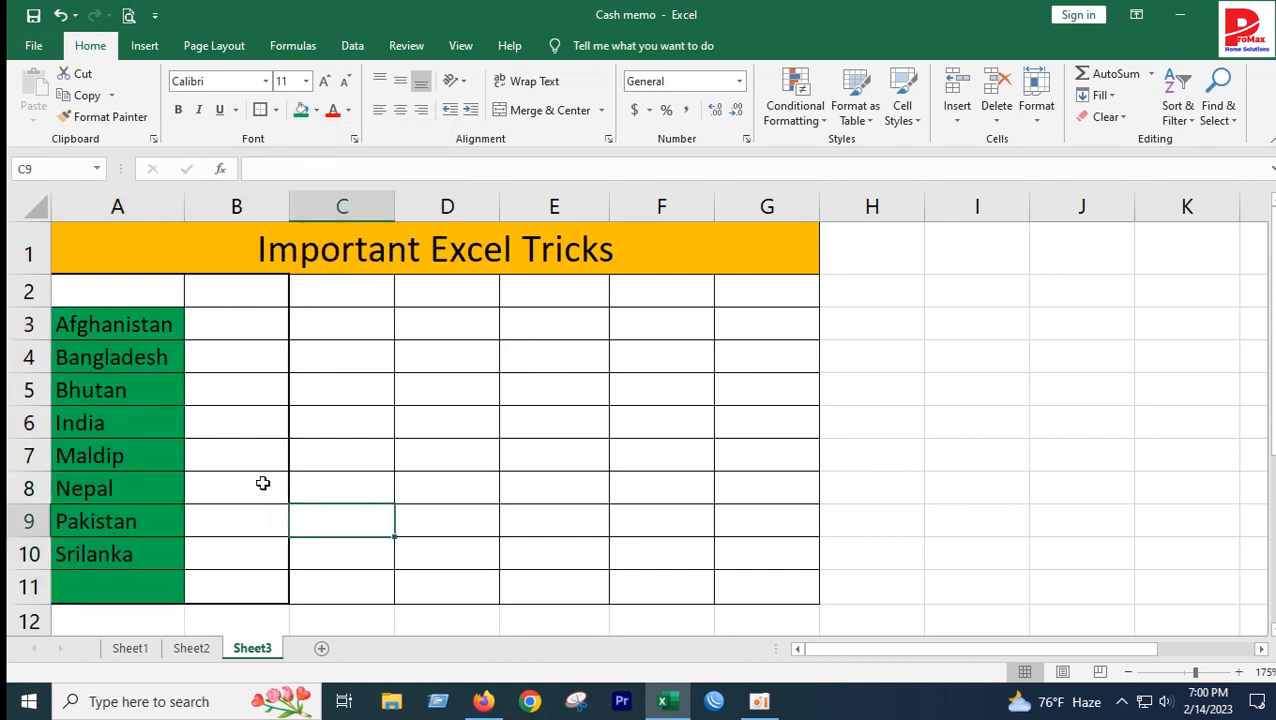
Step: Reduce the height of the empty row 2 below the title
{"action": "left_click_drag", "start_coordinate": [46, 307], "coordinate": [56, 287]}
{"action": "left_click", "coordinate": [421, 470]}
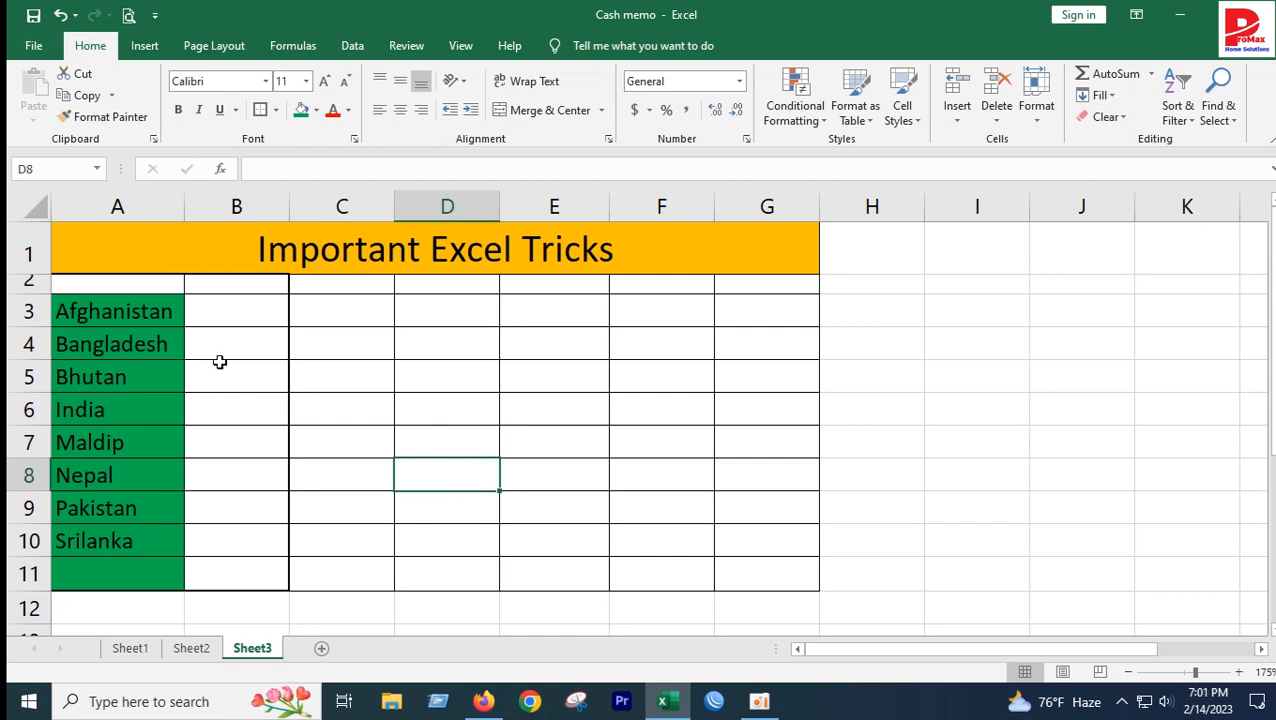
Step: Extend the text in cell A4 to read "Bangladesh is our Country"
{"action": "left_click", "coordinate": [172, 352]}
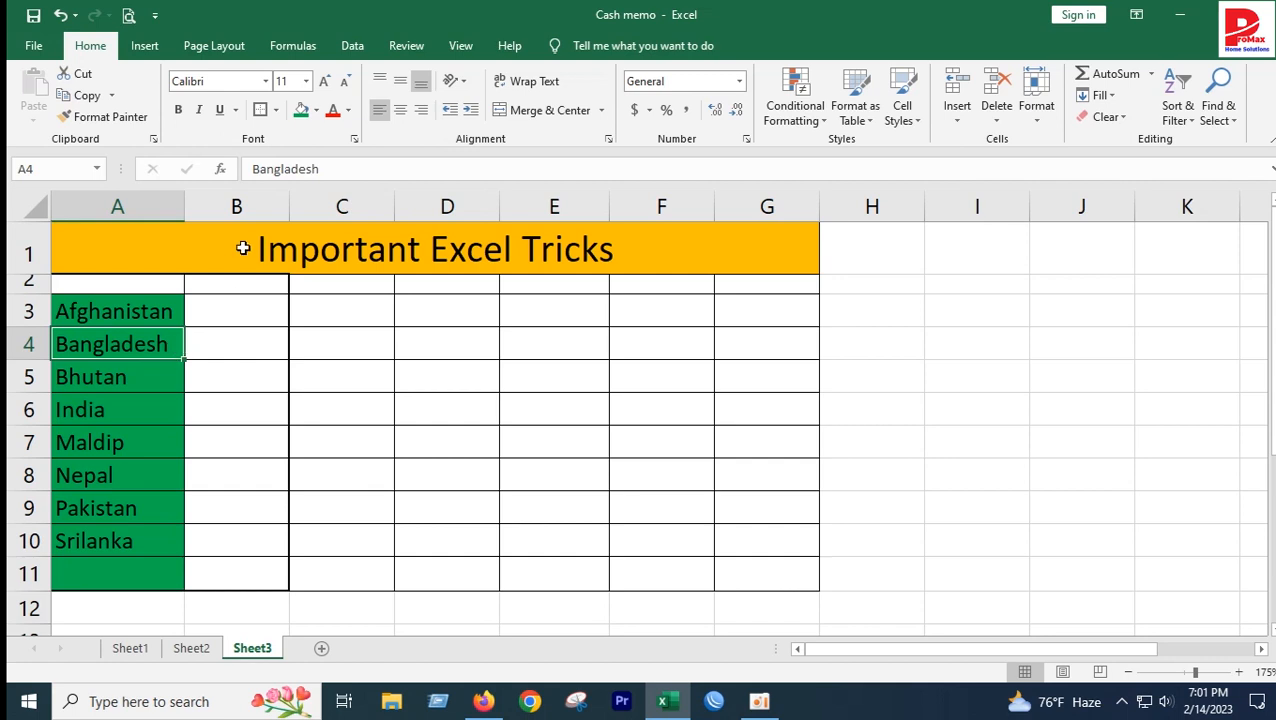
{"action": "left_click", "coordinate": [372, 171]}
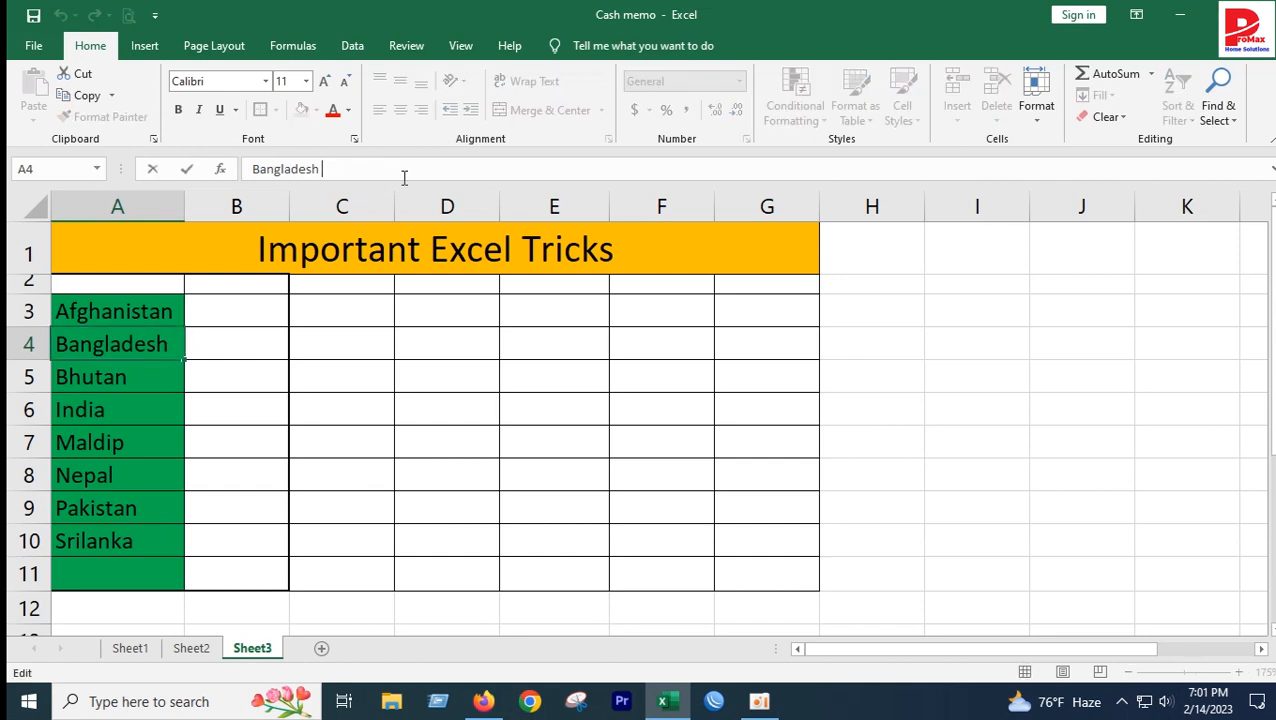
{"action": "type", "text": "is "}
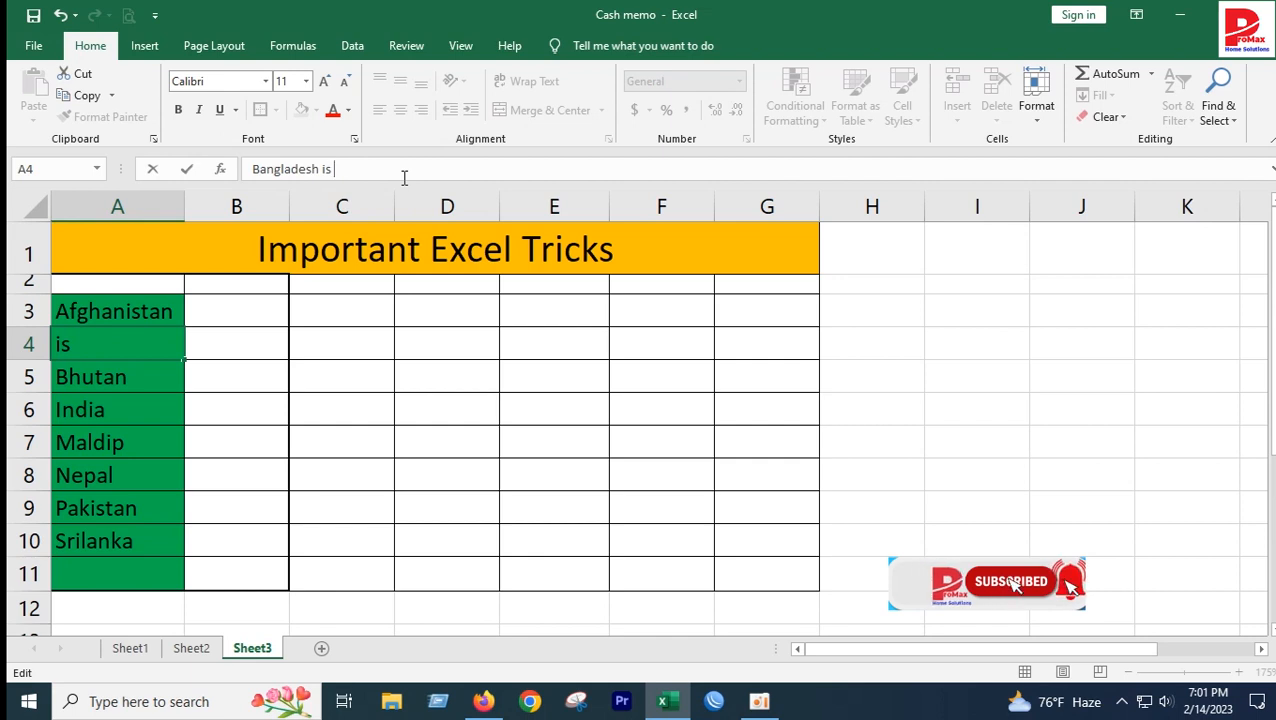
{"action": "type", "text": "our"}
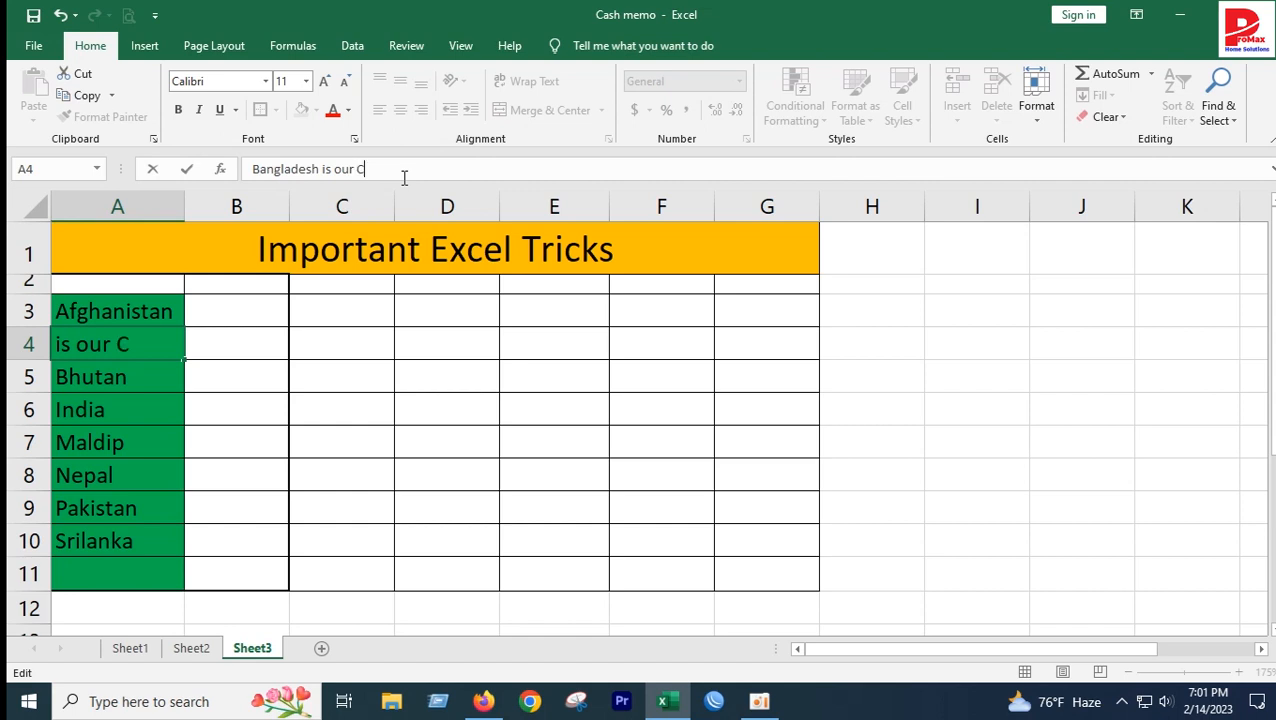
{"action": "type", "text": "Country"}
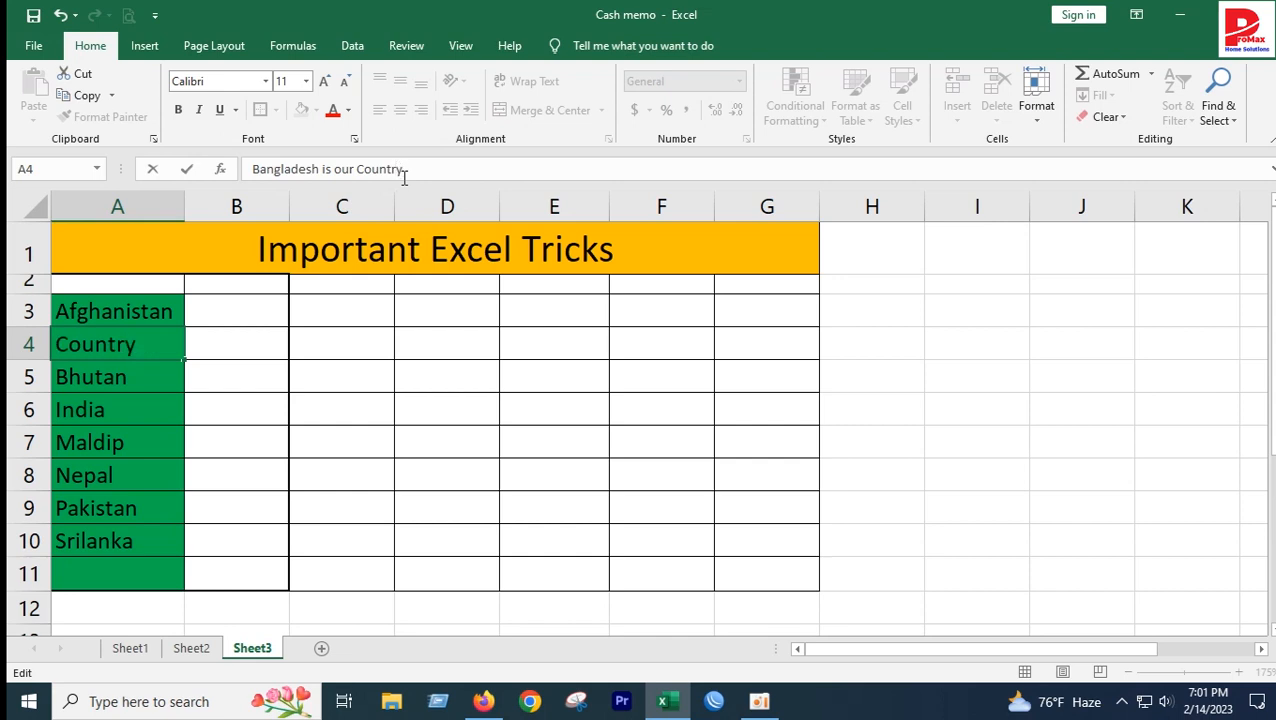
{"action": "left_click", "coordinate": [399, 400]}
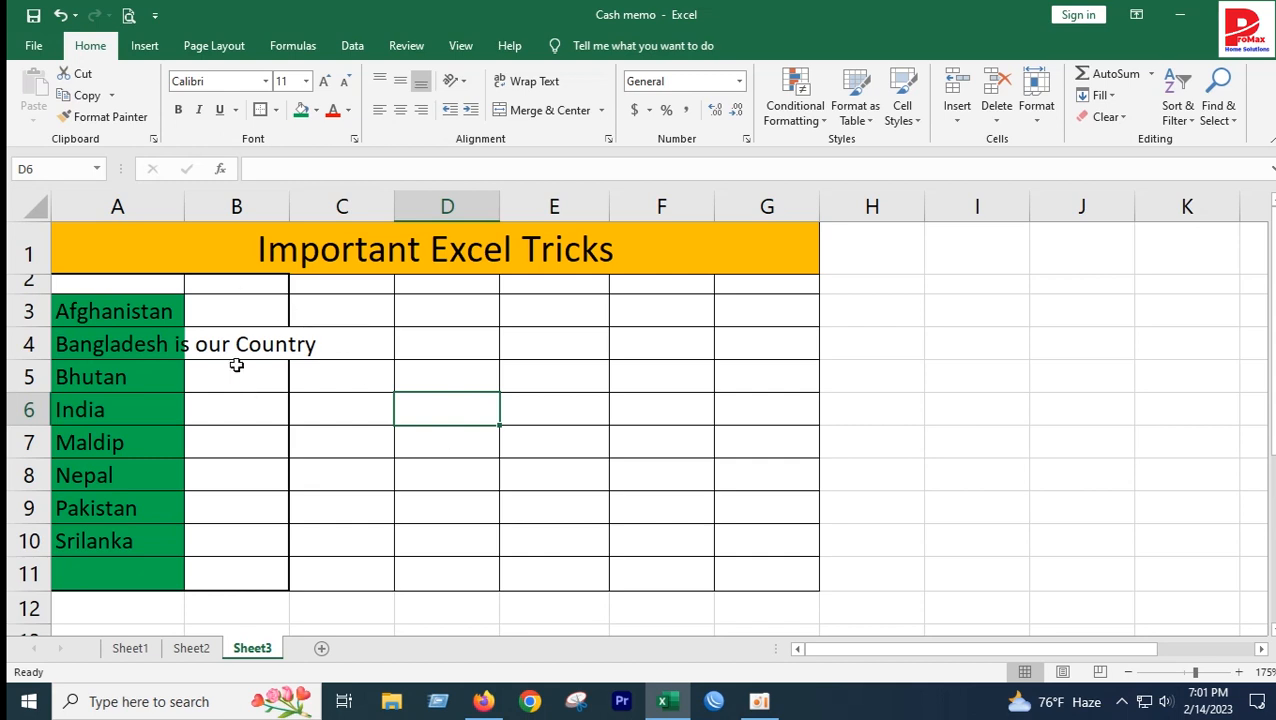
Step: Wrap the text in A4, and widen column A before narrowing it back so the sentence spans three lines
{"action": "left_click", "coordinate": [122, 340]}
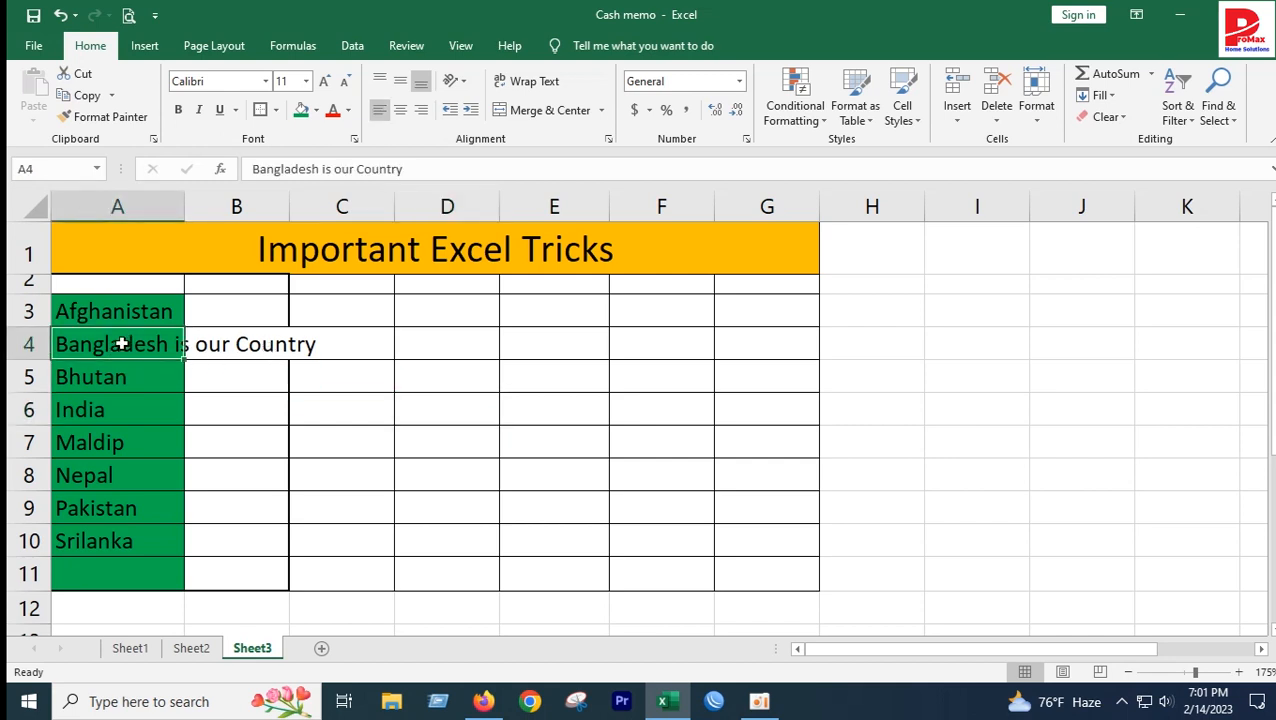
{"action": "left_click", "coordinate": [528, 88]}
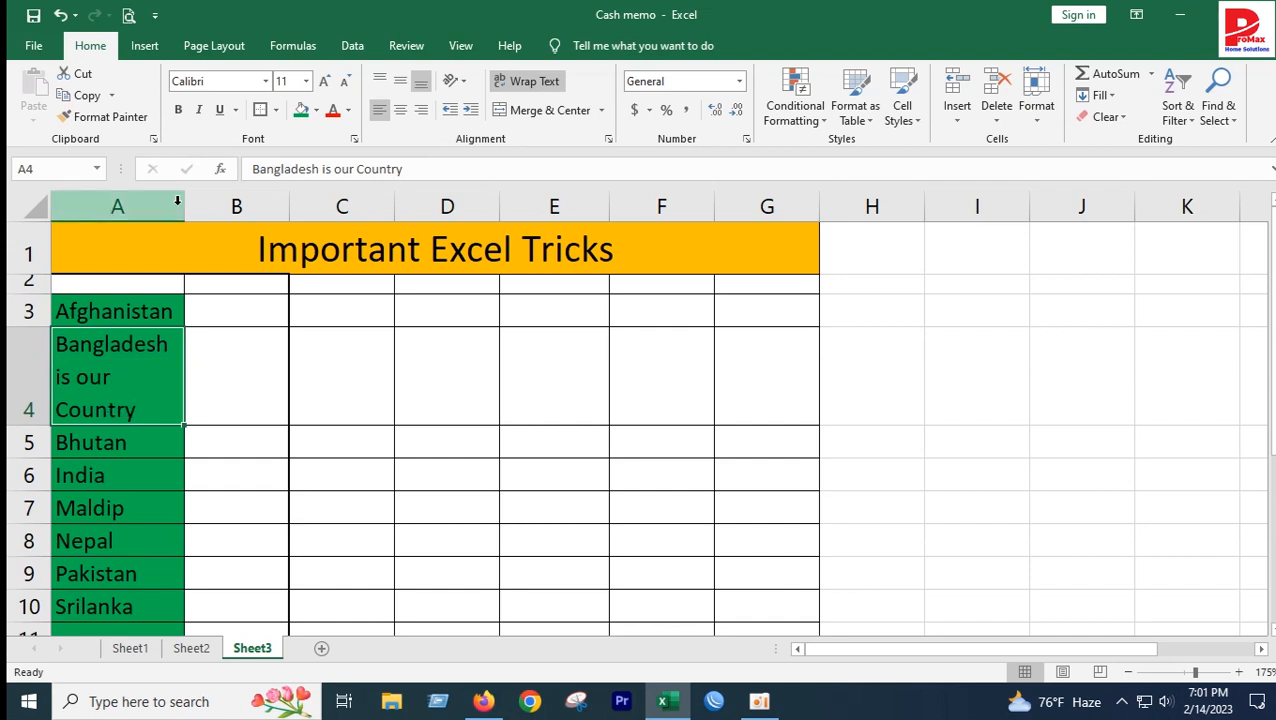
{"action": "left_click_drag", "start_coordinate": [184, 206], "coordinate": [242, 208]}
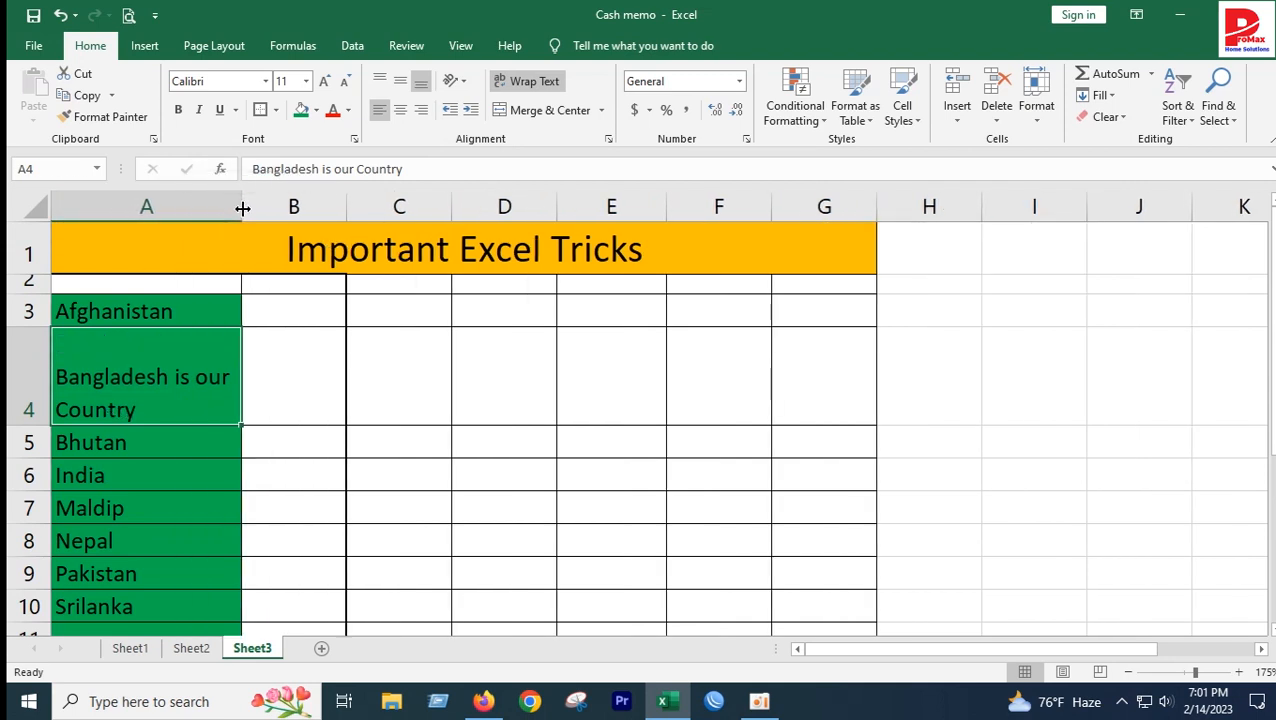
{"action": "left_click", "coordinate": [270, 507]}
{"action": "left_click", "coordinate": [128, 381]}
{"action": "left_click_drag", "start_coordinate": [241, 206], "coordinate": [188, 206]}
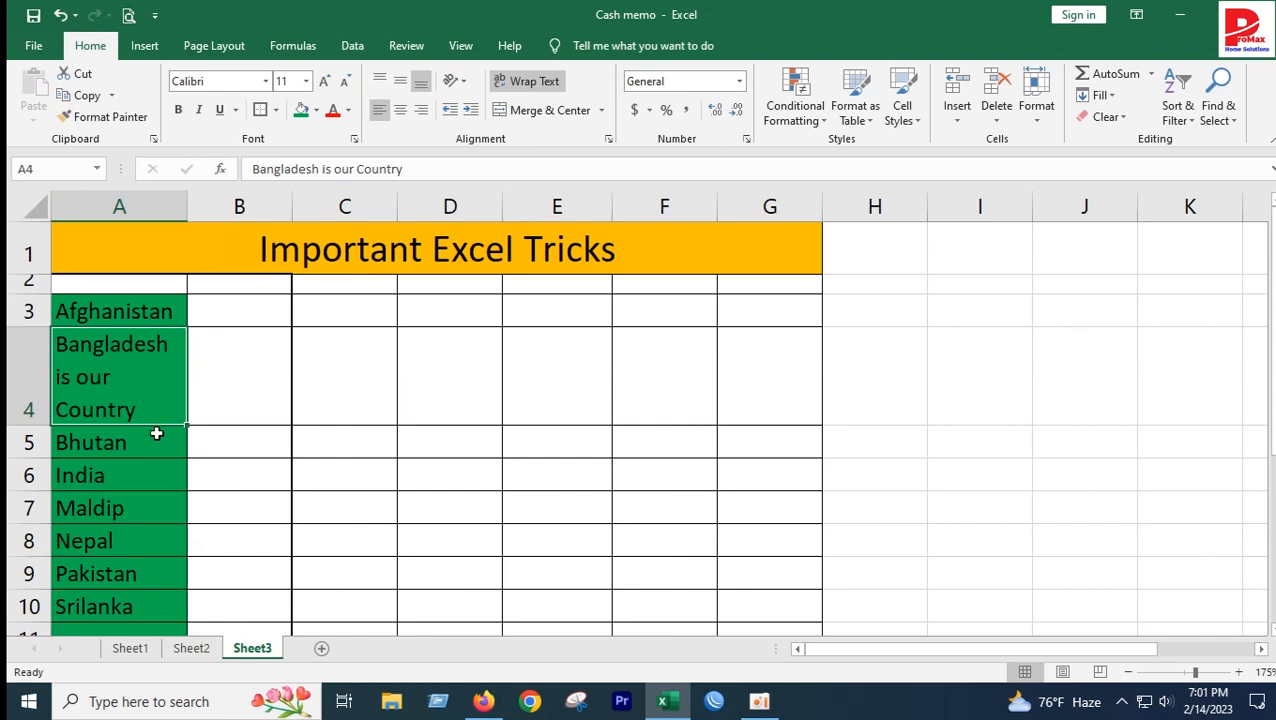
{"action": "left_click", "coordinate": [208, 455]}
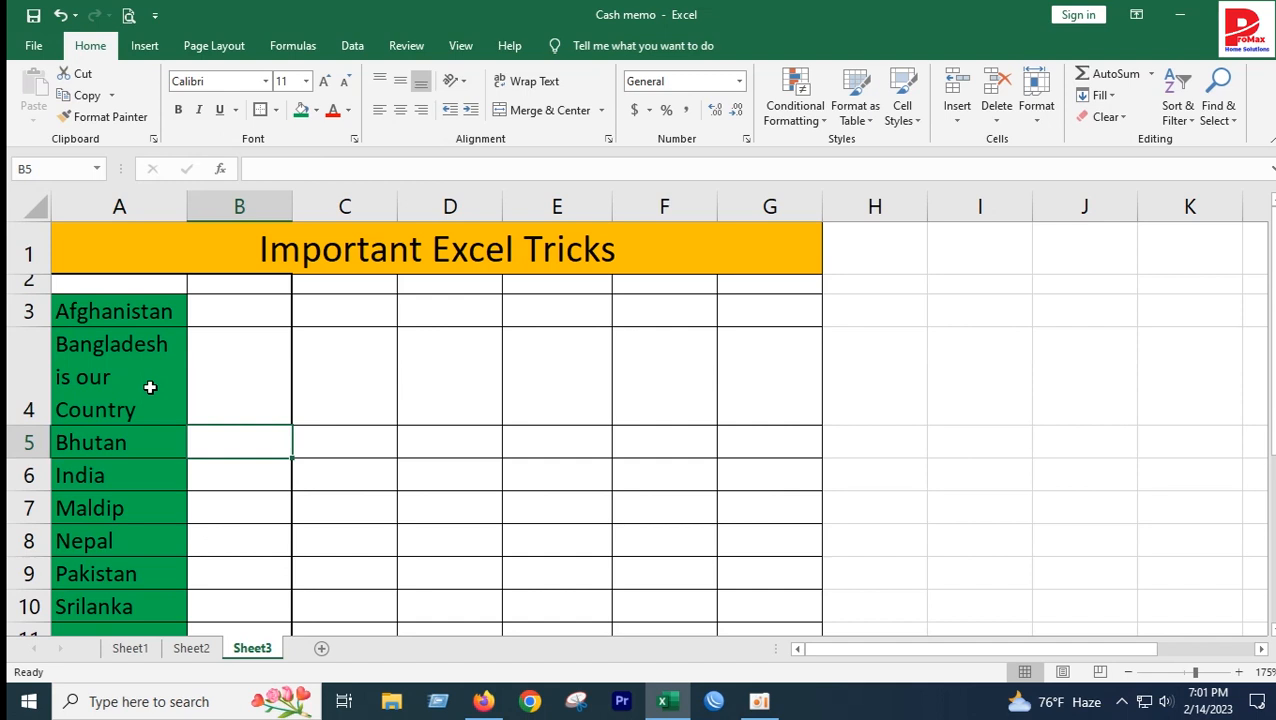
Step: Fill cell A4 with the standard yellow color
{"action": "left_click", "coordinate": [148, 387]}
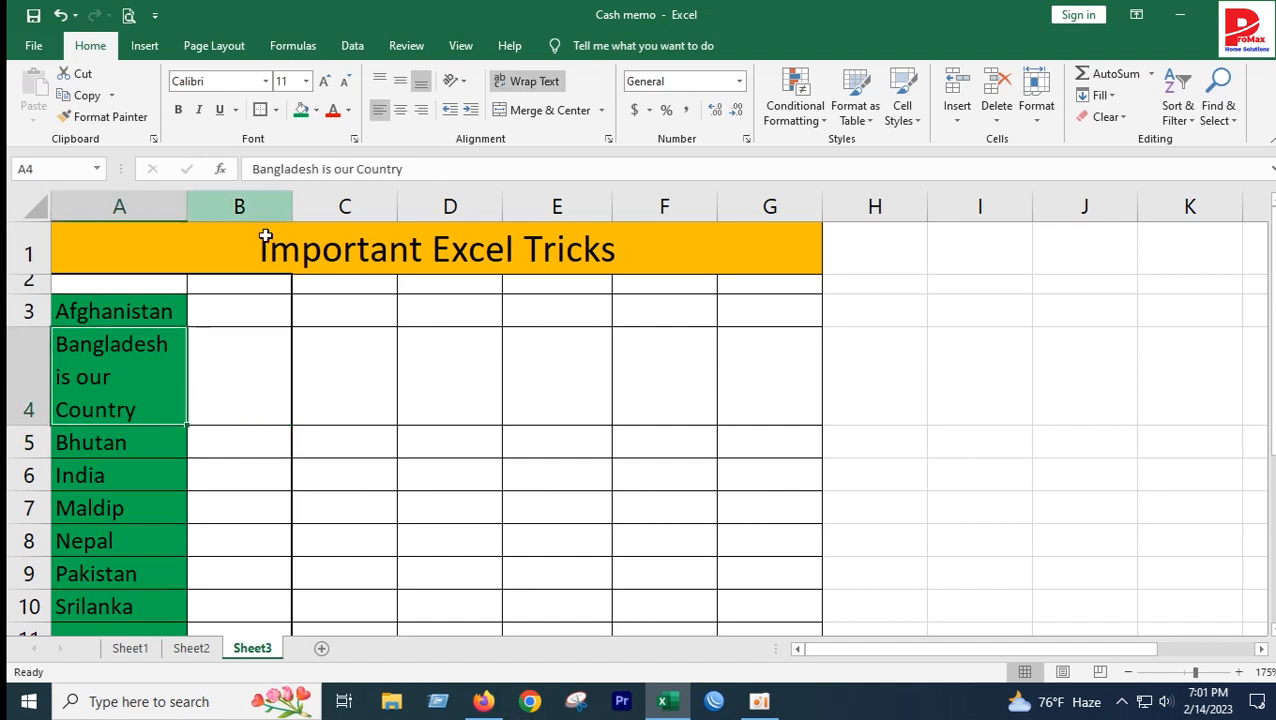
{"action": "left_click", "coordinate": [318, 112]}
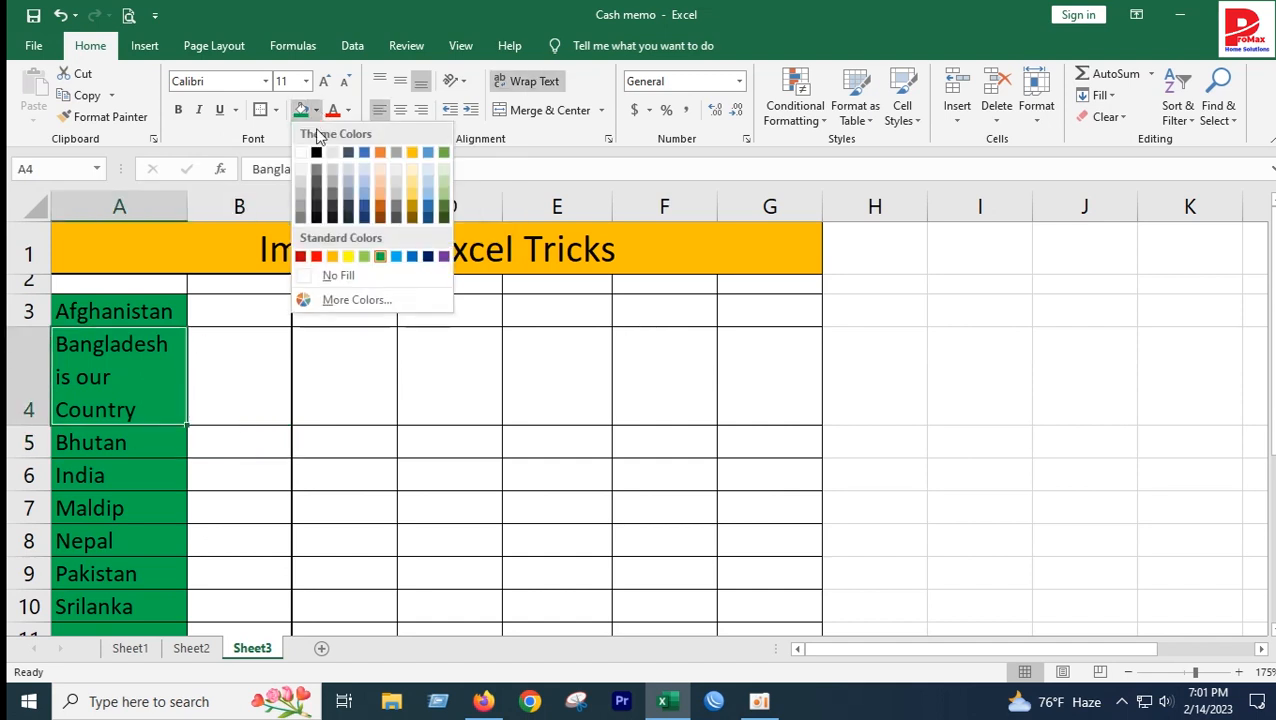
{"action": "left_click", "coordinate": [345, 258]}
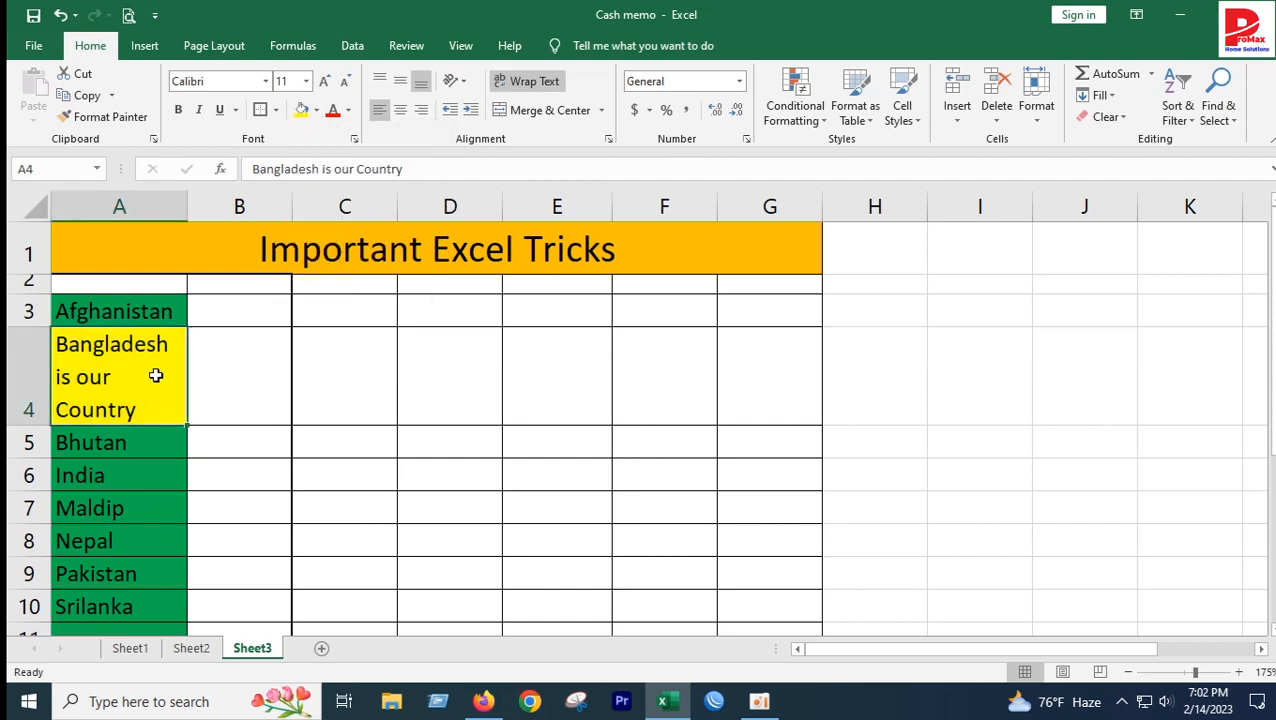
Step: Turn off text wrapping in A4 and inspect the cell's full text without editing it
{"action": "left_click", "coordinate": [522, 81]}
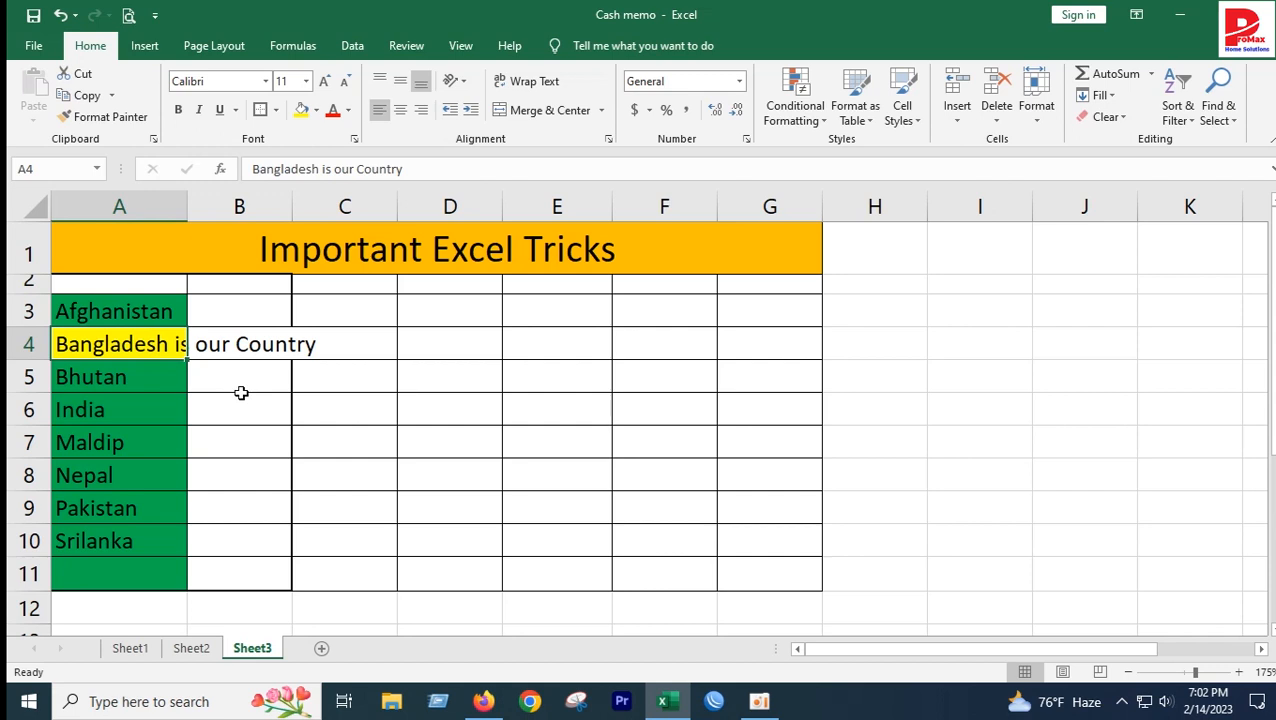
{"action": "left_click", "coordinate": [252, 447]}
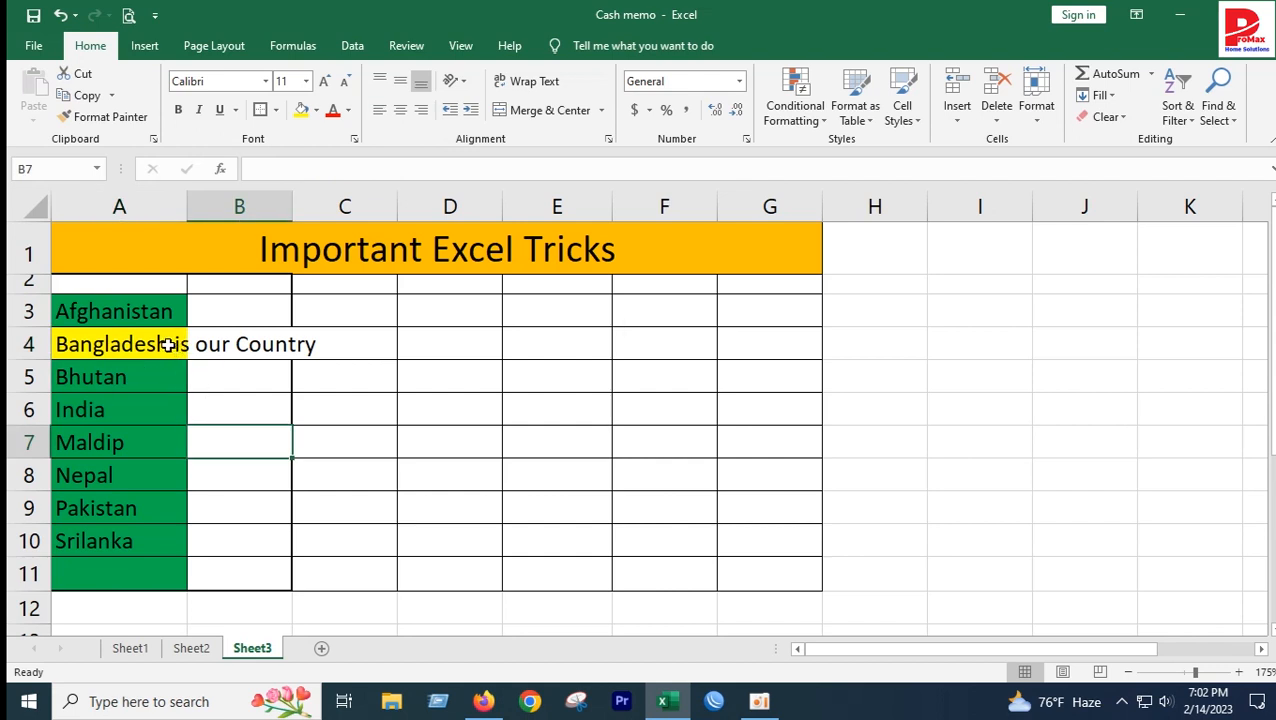
{"action": "left_click", "coordinate": [165, 342]}
{"action": "left_click", "coordinate": [418, 179]}
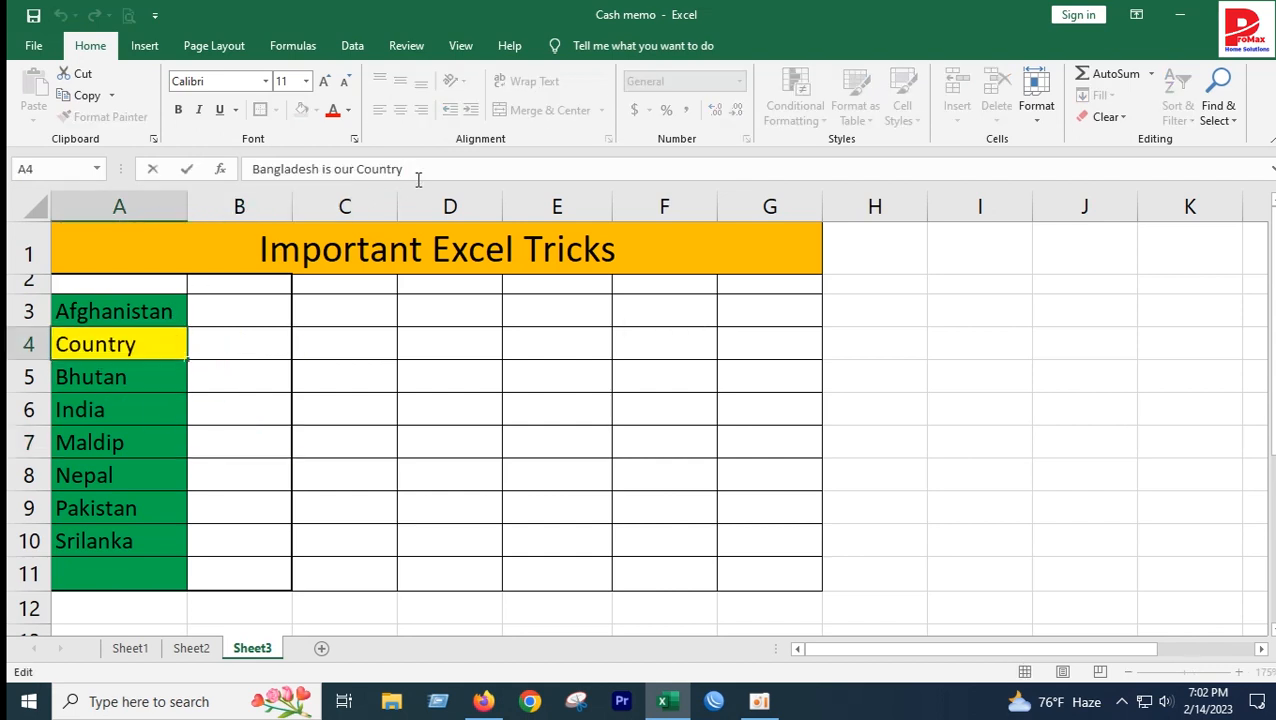
{"action": "key", "text": "Escape"}
{"action": "left_click", "coordinate": [226, 500]}
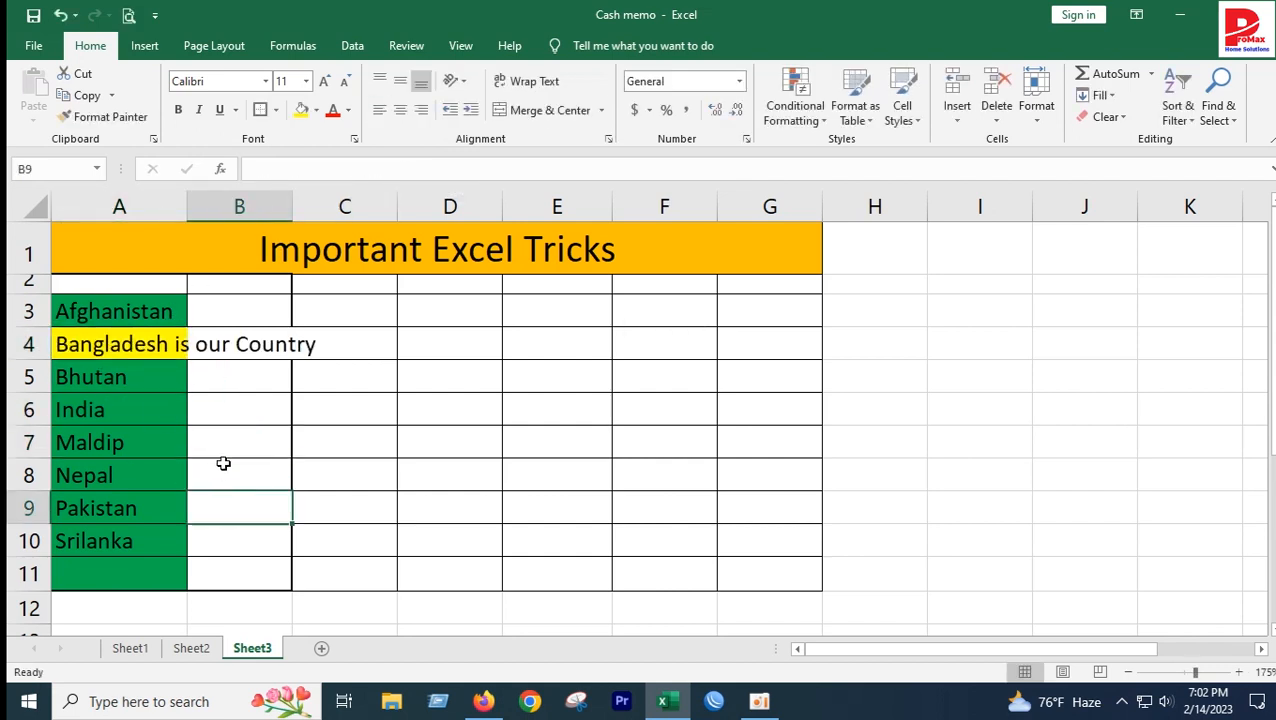
{"action": "left_click", "coordinate": [172, 344]}
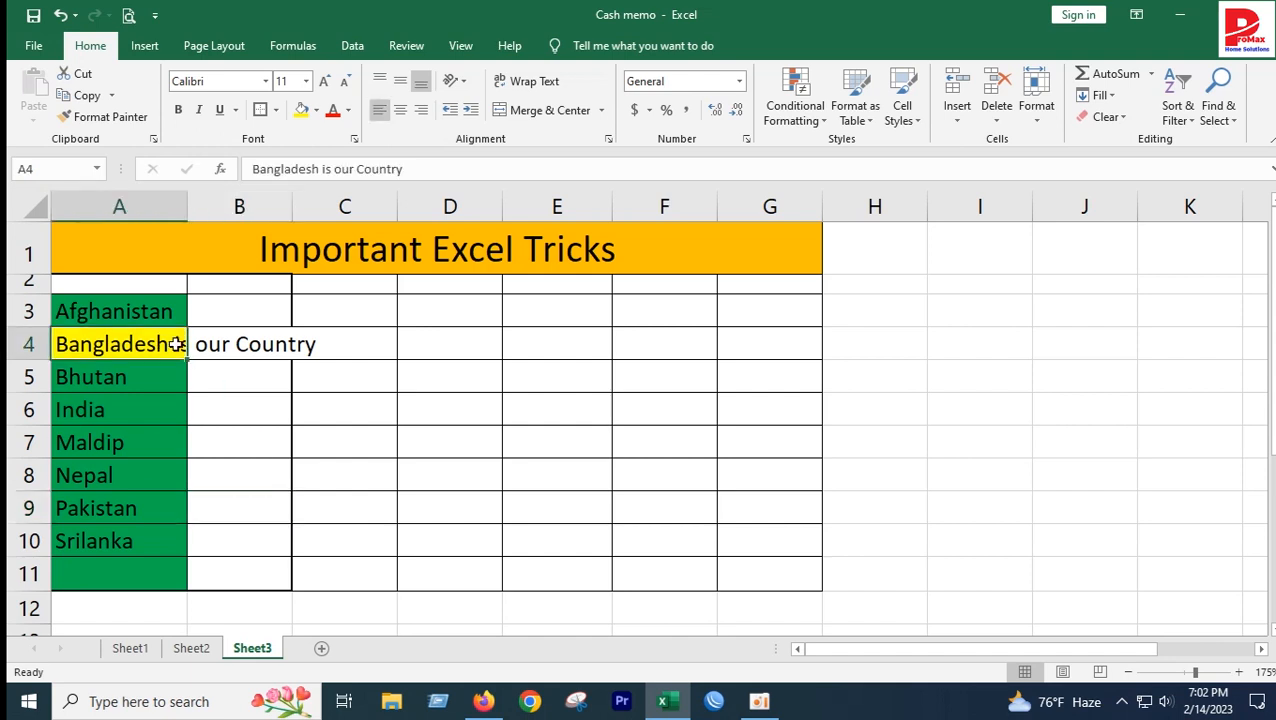
{"action": "left_click", "coordinate": [227, 377]}
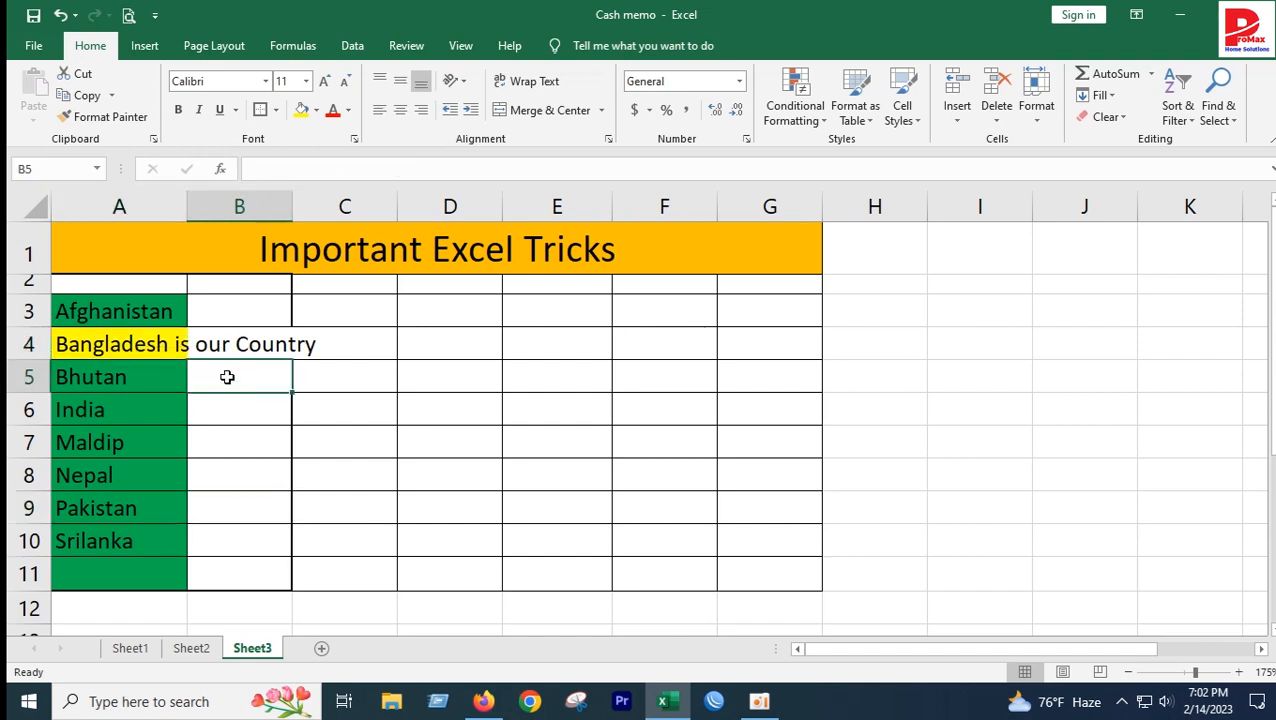
{"action": "double_click", "coordinate": [158, 343]}
{"action": "left_click", "coordinate": [317, 344]}
{"action": "key", "text": "Escape"}
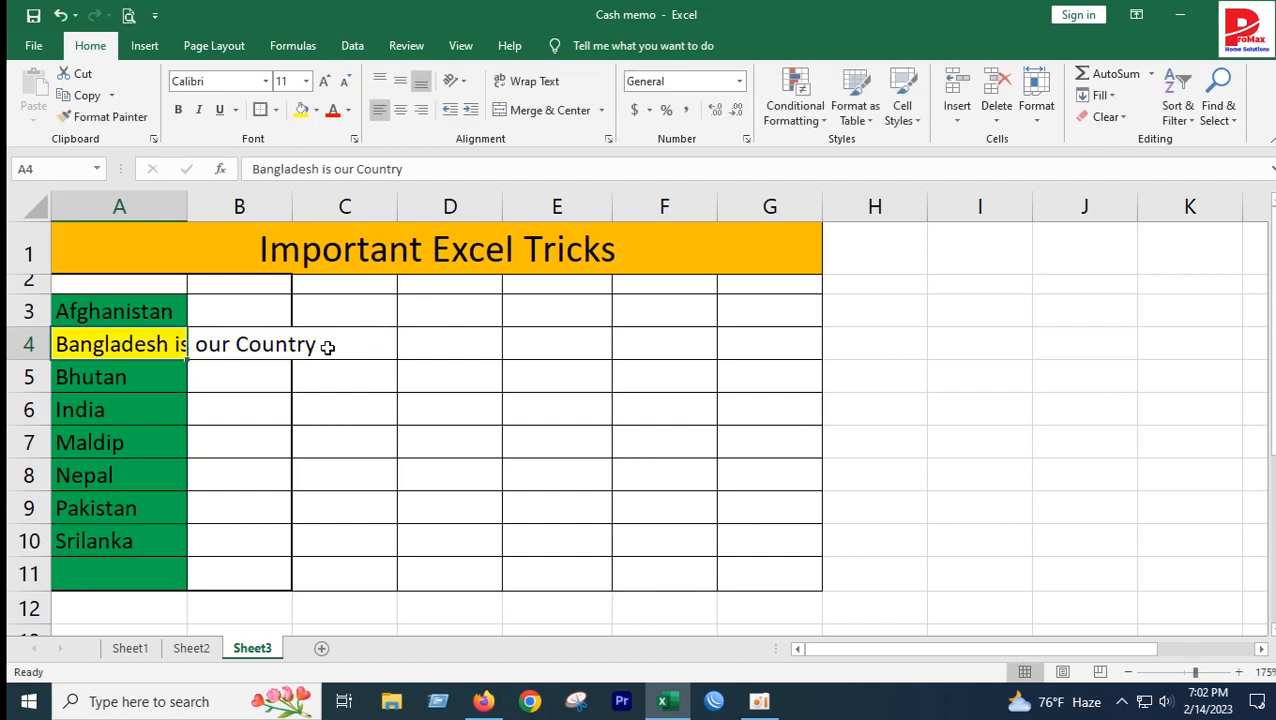
Step: Narrow column A slightly to the width of the word "Bangladesh" and wrap the text in A4 again
{"action": "left_click", "coordinate": [248, 446]}
{"action": "left_click_drag", "start_coordinate": [189, 211], "coordinate": [173, 211]}
{"action": "left_click", "coordinate": [148, 338]}
{"action": "left_click", "coordinate": [532, 81]}
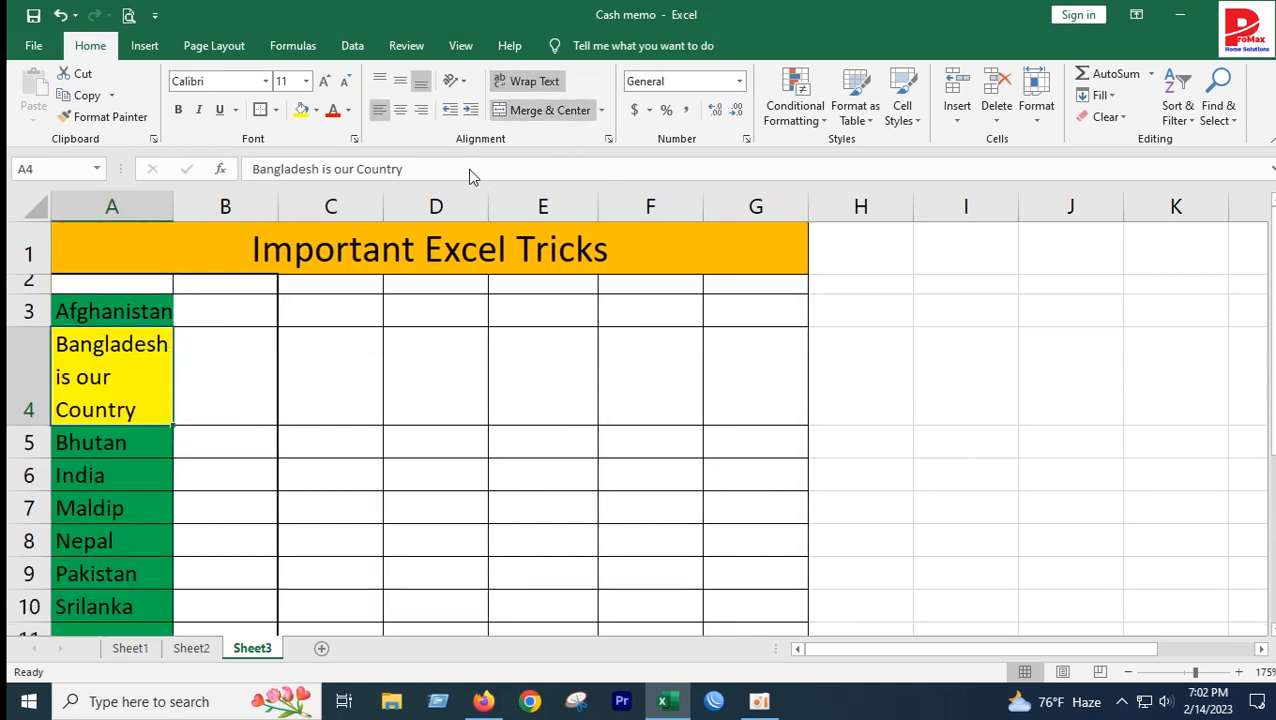
{"action": "left_click", "coordinate": [328, 376]}
{"action": "left_click", "coordinate": [157, 404]}
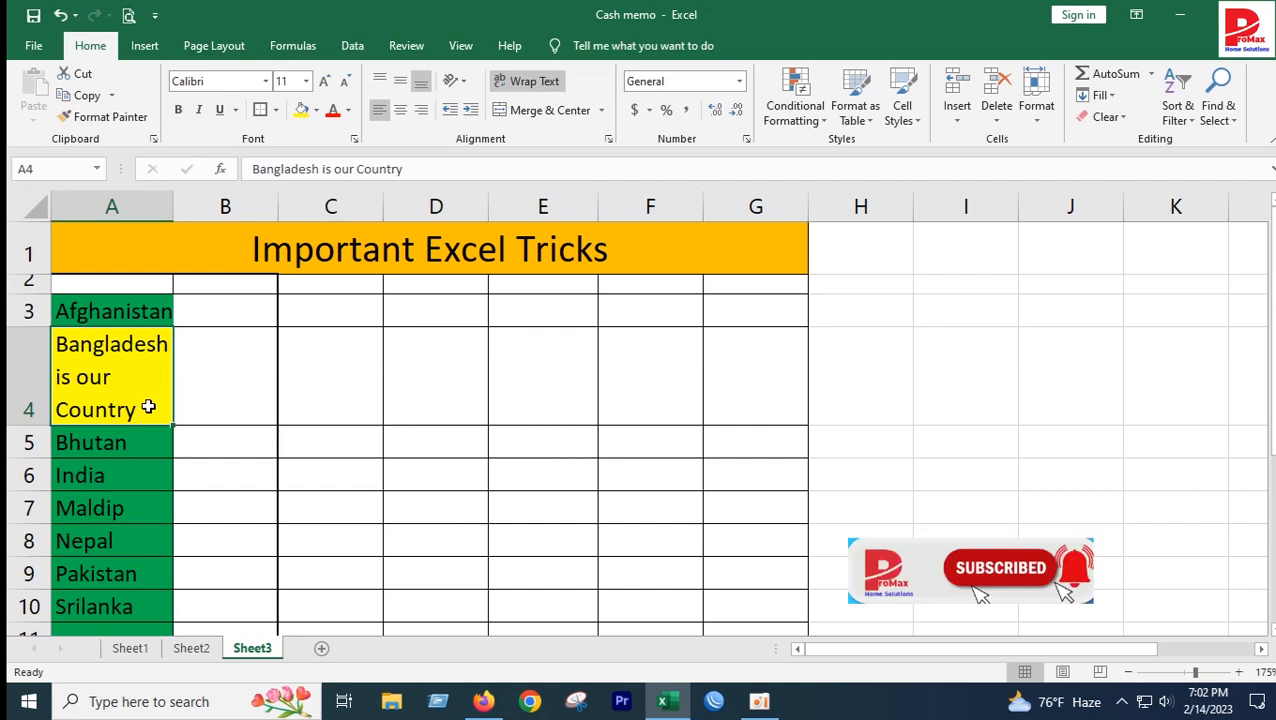
{"action": "double_click", "coordinate": [160, 402]}
{"action": "key", "text": "Escape"}
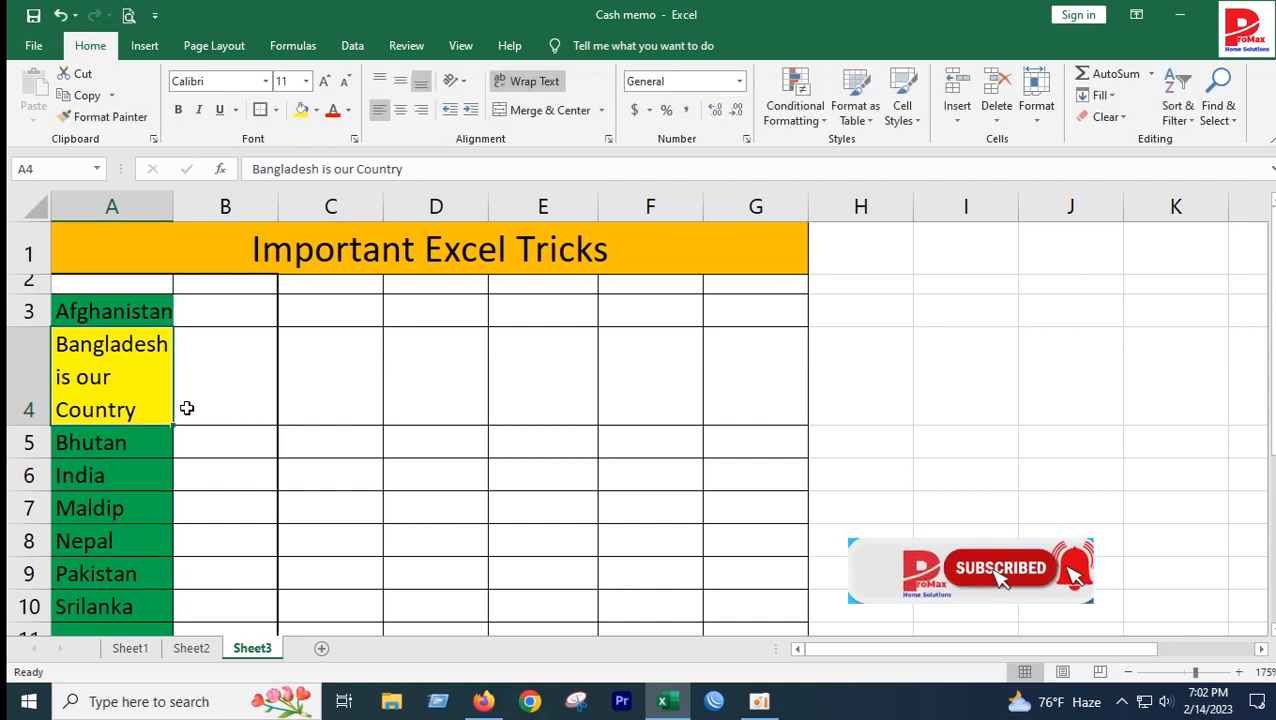
Step: Remove the wrapping from A4 once more and check how its sentence runs across the neighbouring cells
{"action": "left_click", "coordinate": [253, 504]}
{"action": "left_click", "coordinate": [320, 372]}
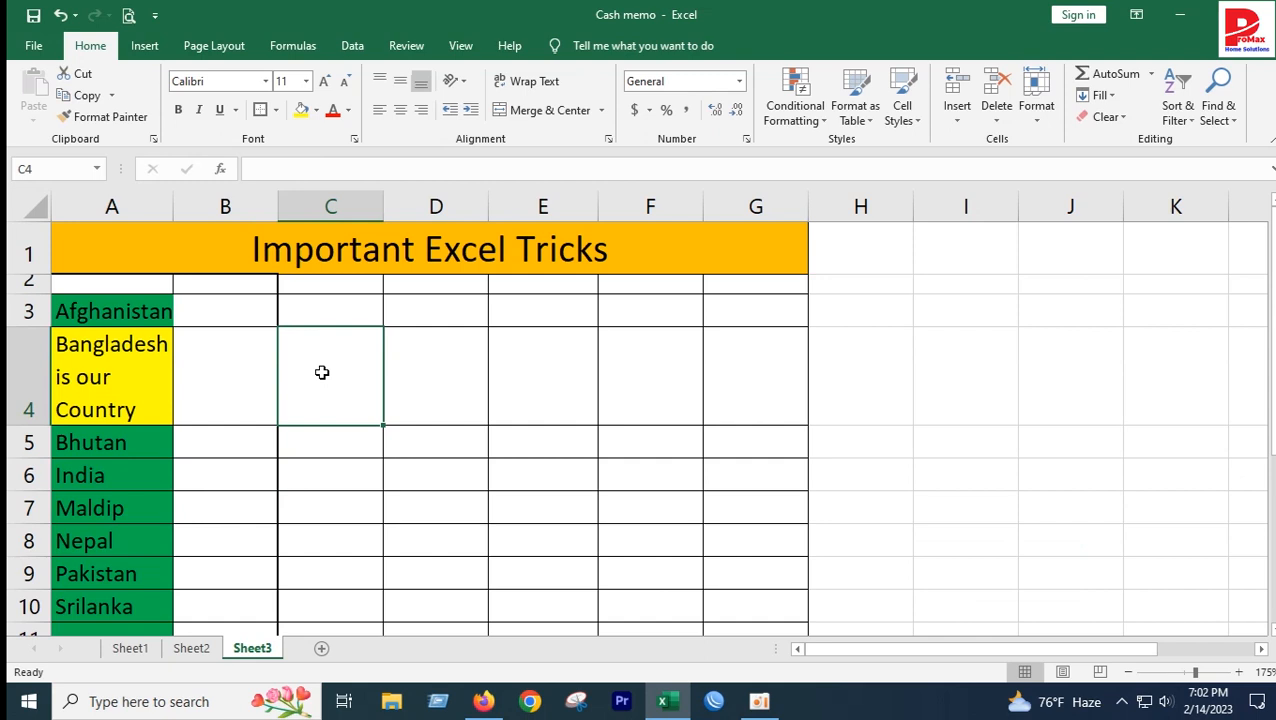
{"action": "key", "text": "Left"}
{"action": "key", "text": "Left"}
{"action": "left_click", "coordinate": [513, 85]}
{"action": "left_click", "coordinate": [253, 436]}
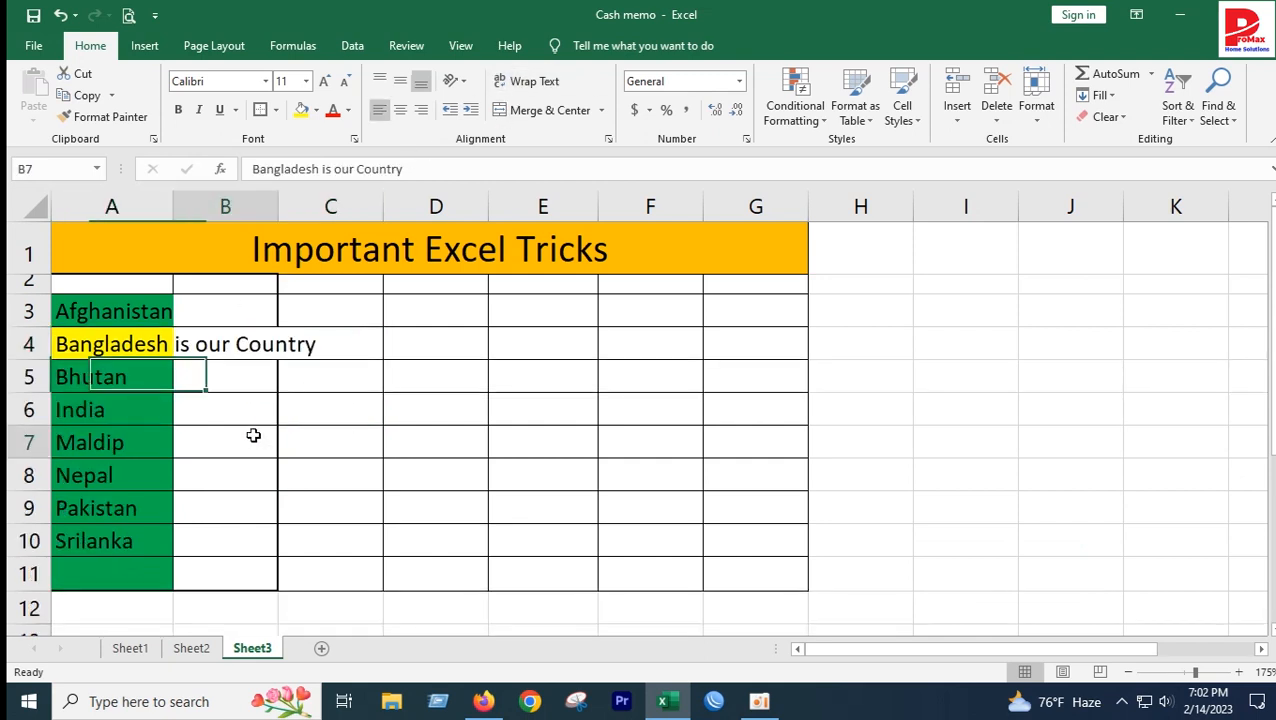
{"action": "left_click", "coordinate": [140, 345]}
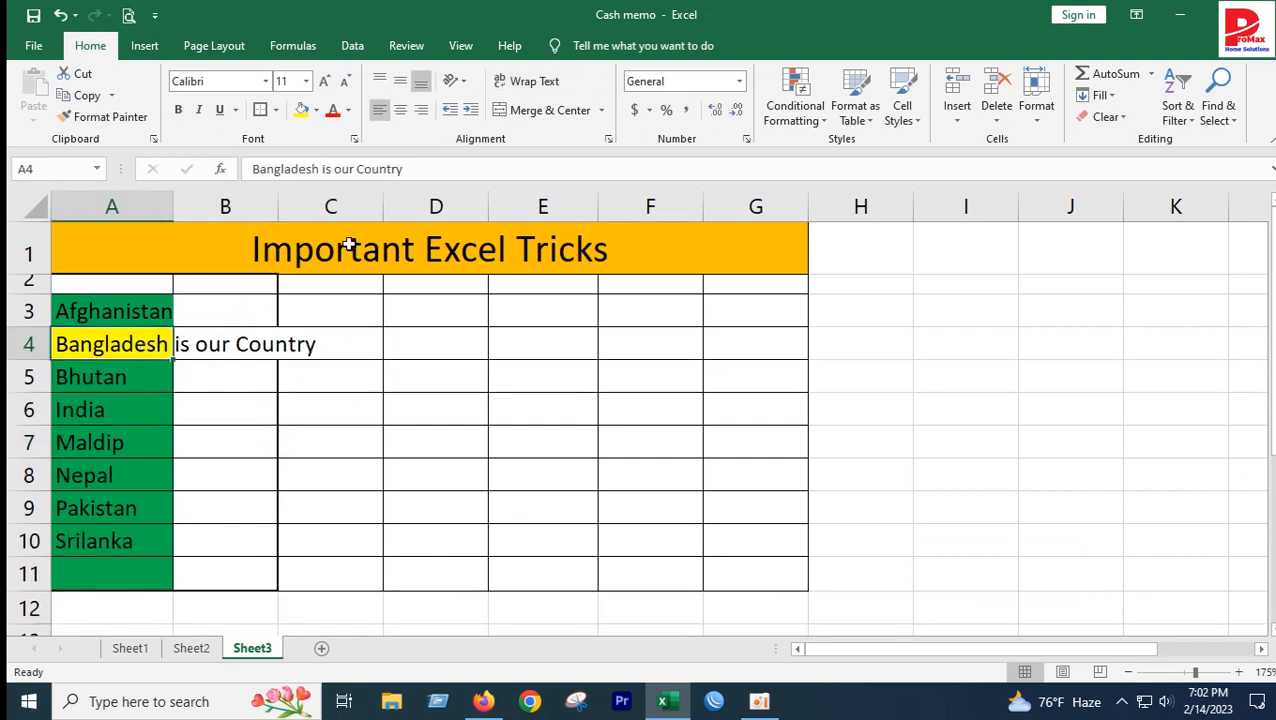
{"action": "left_click", "coordinate": [422, 169]}
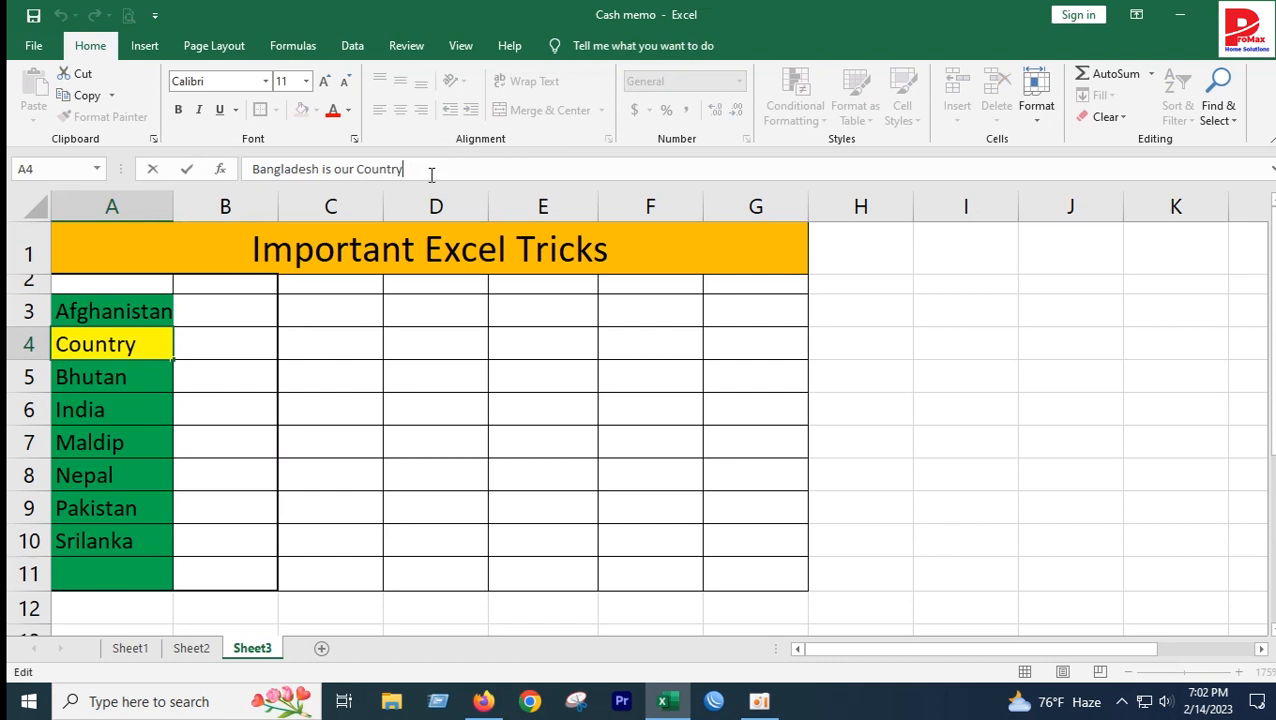
{"action": "key", "text": "Escape"}
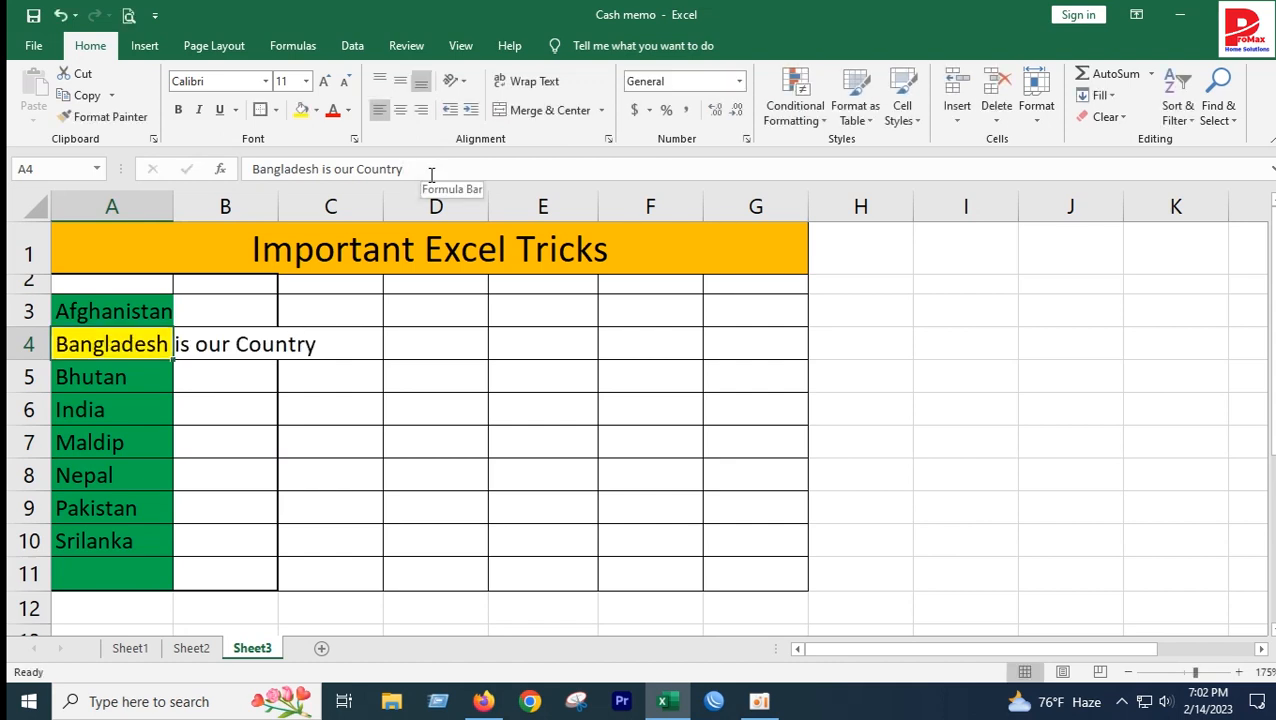
{"action": "left_click_drag", "start_coordinate": [322, 289], "coordinate": [408, 320]}
{"action": "left_click", "coordinate": [258, 380]}
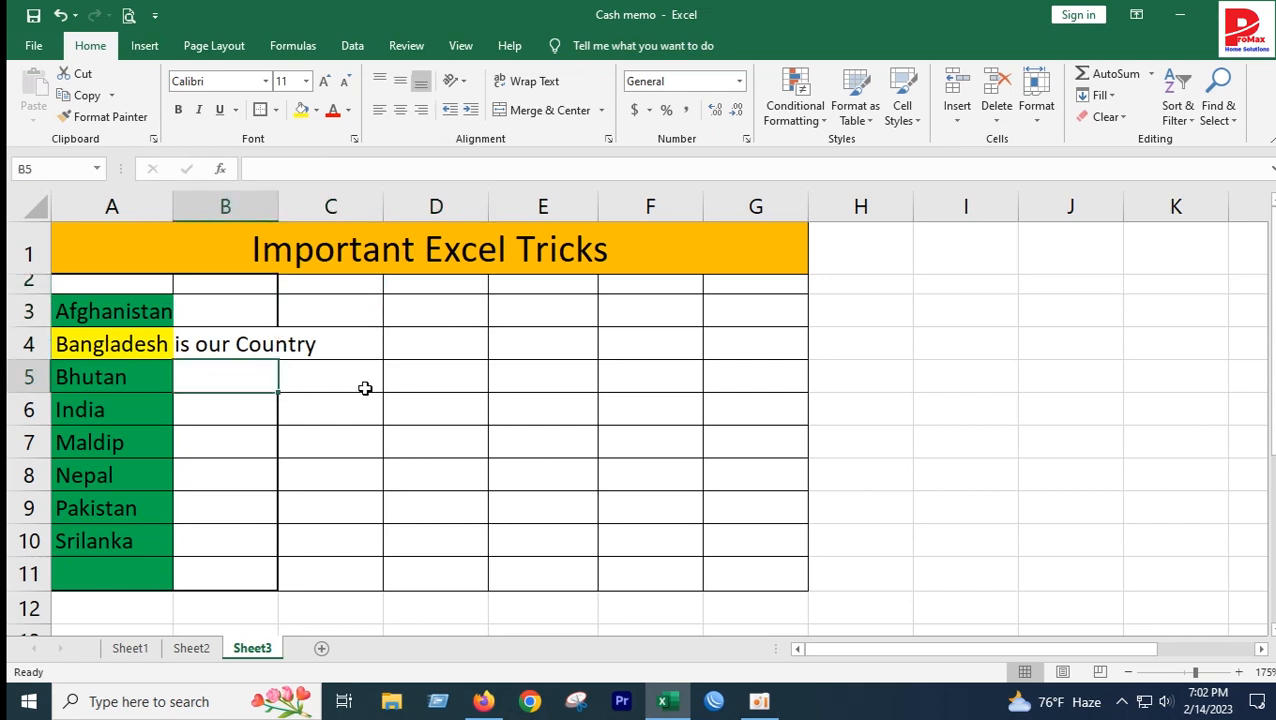
{"action": "left_click", "coordinate": [136, 348]}
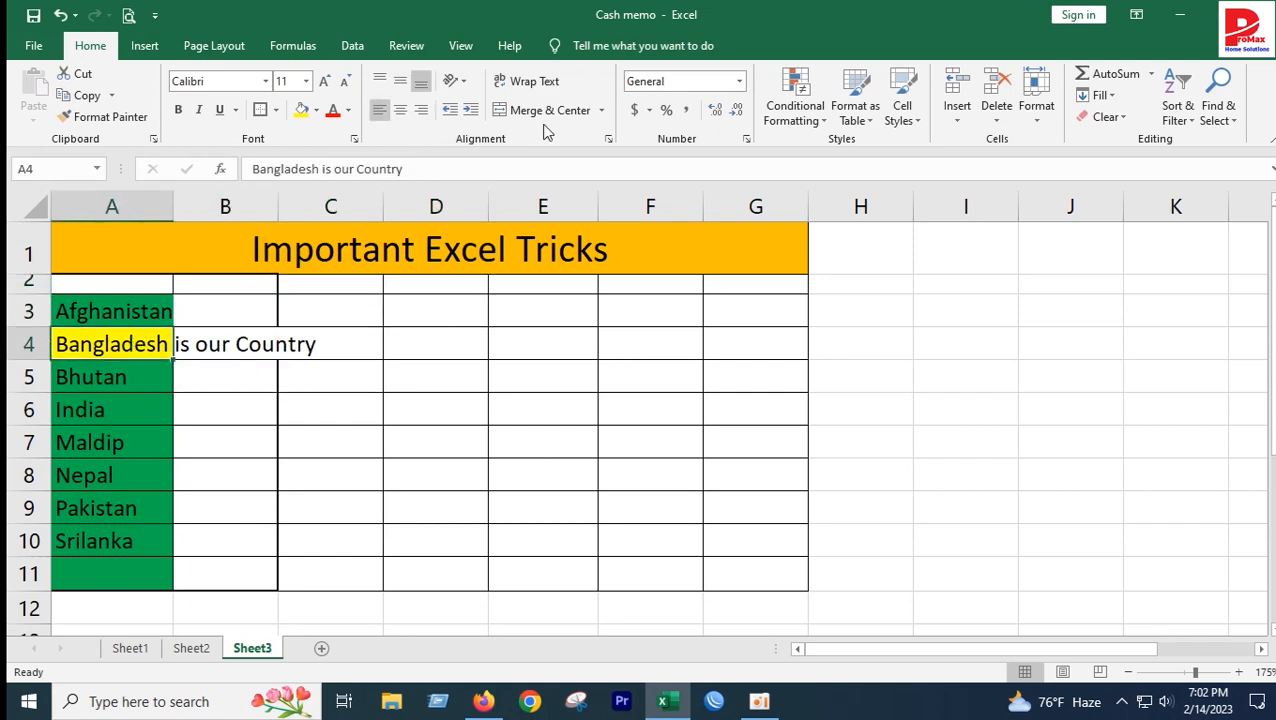
Step: Reapply text wrapping to A4 and leave its content unedited
{"action": "left_click", "coordinate": [563, 86]}
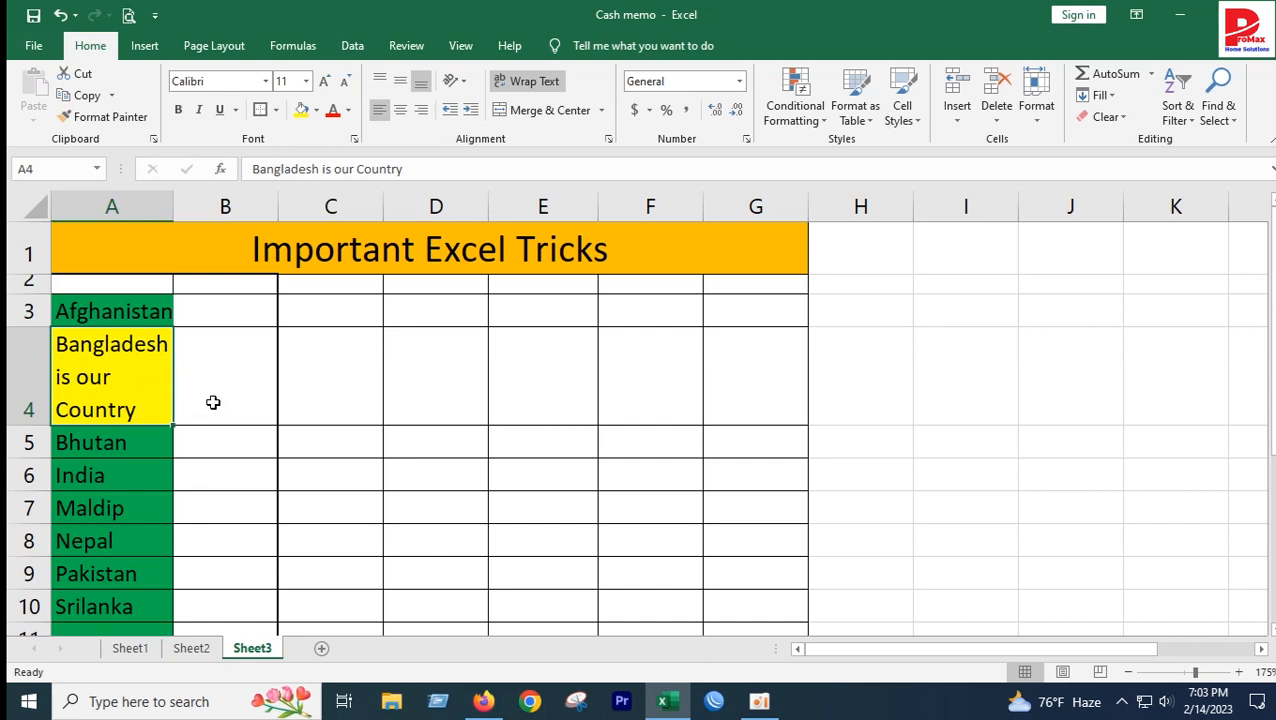
{"action": "double_click", "coordinate": [148, 406]}
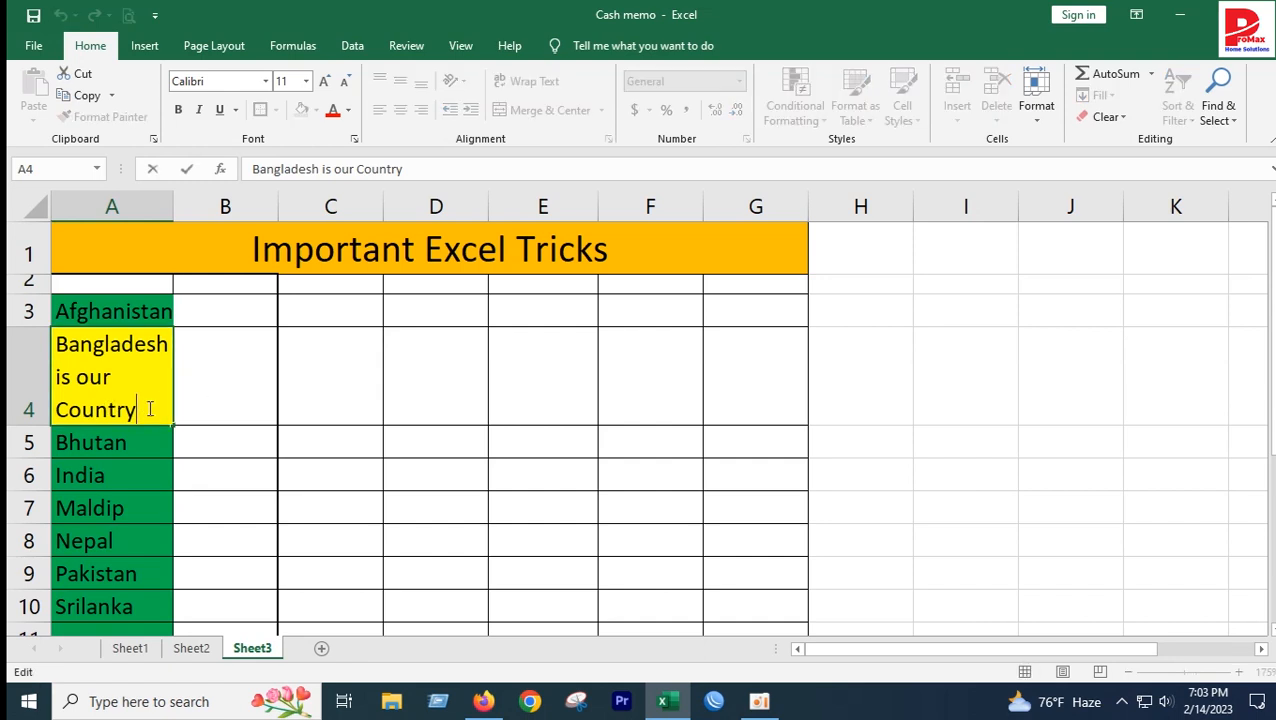
{"action": "key", "text": "Escape"}
{"action": "left_click", "coordinate": [265, 503]}
{"action": "left_click", "coordinate": [250, 445]}
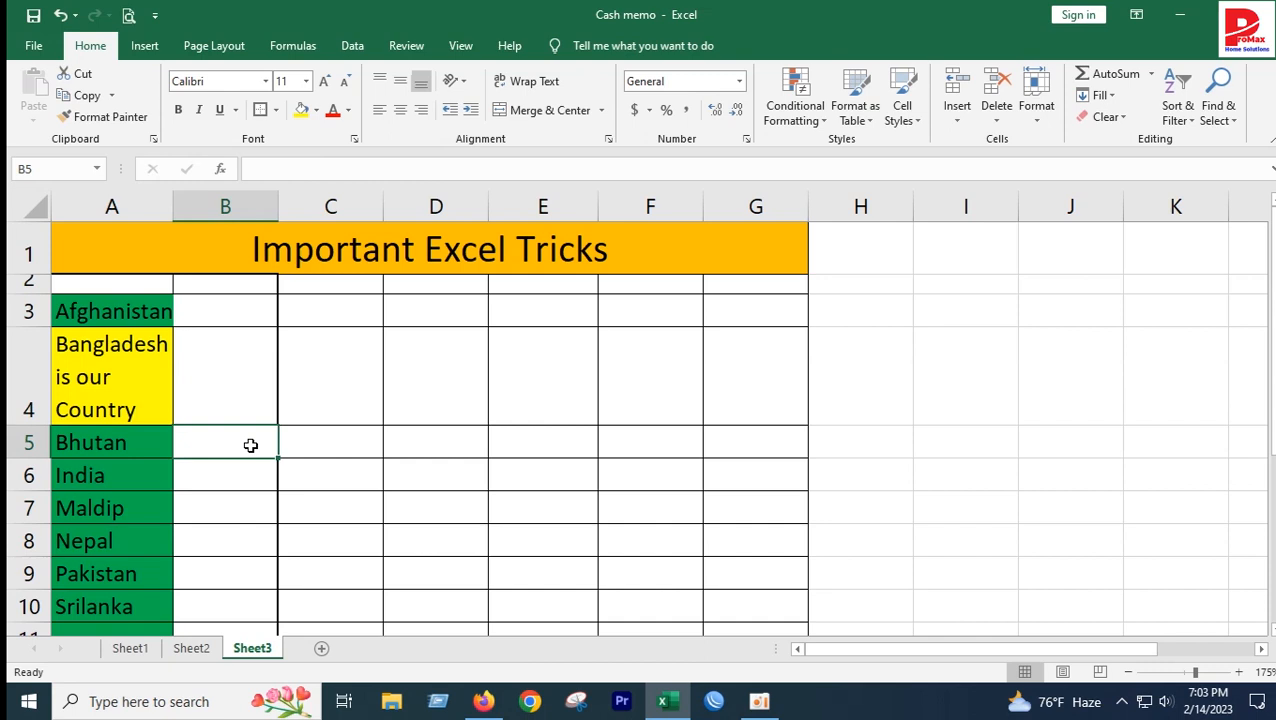
Step: Extend the text in A5 so that it reads "Bhutan is our"
{"action": "type", "text": "is"}
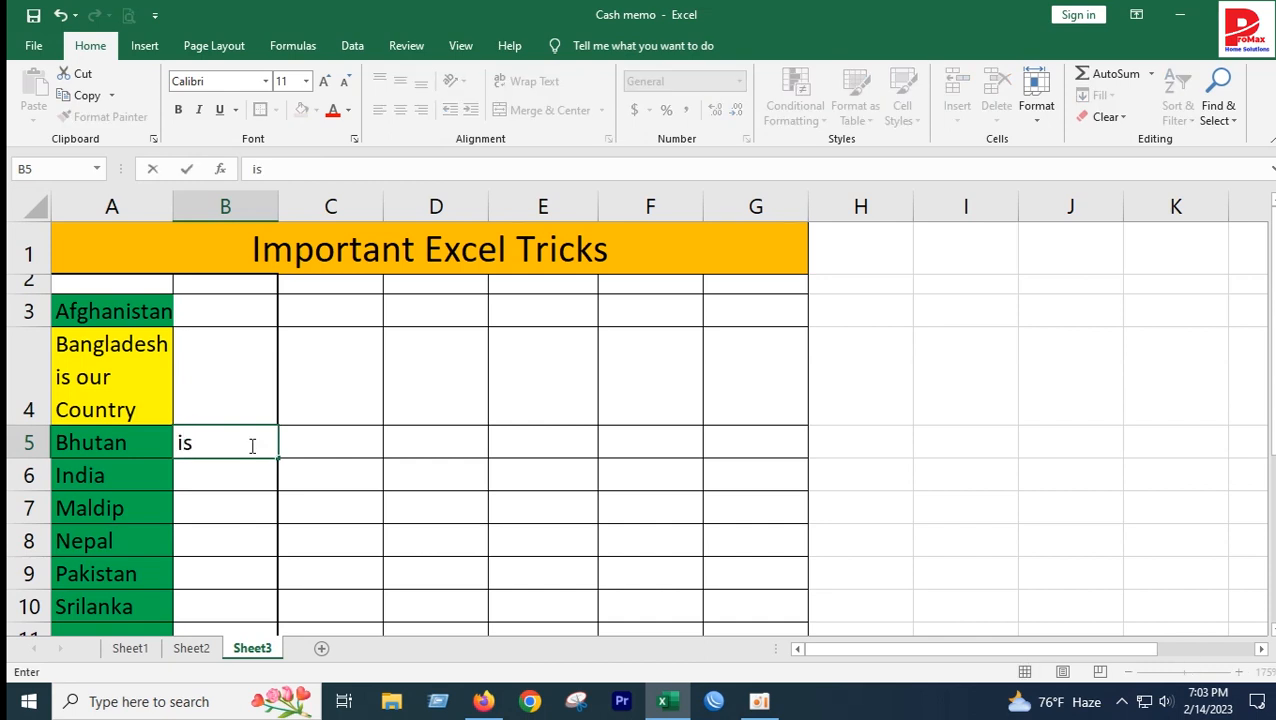
{"action": "left_click", "coordinate": [142, 442]}
{"action": "double_click", "coordinate": [143, 445]}
{"action": "type", "text": "is our"}
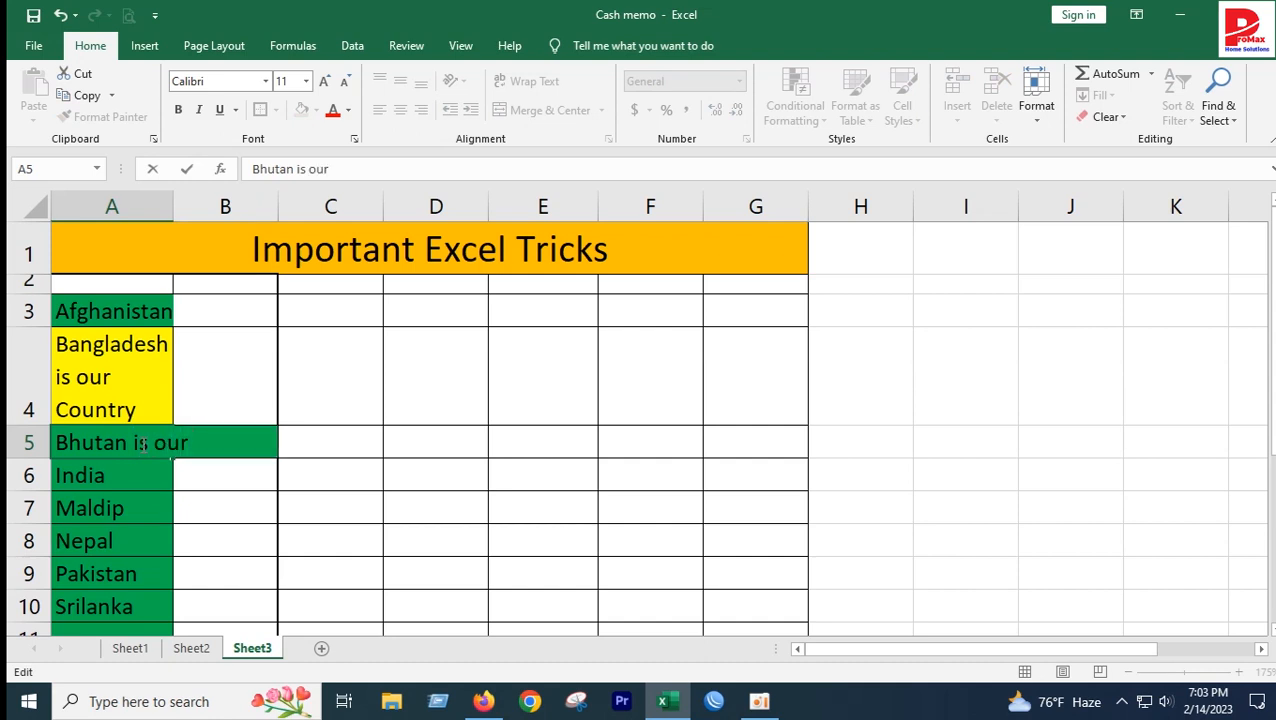
{"action": "key", "text": "ctrl+Return"}
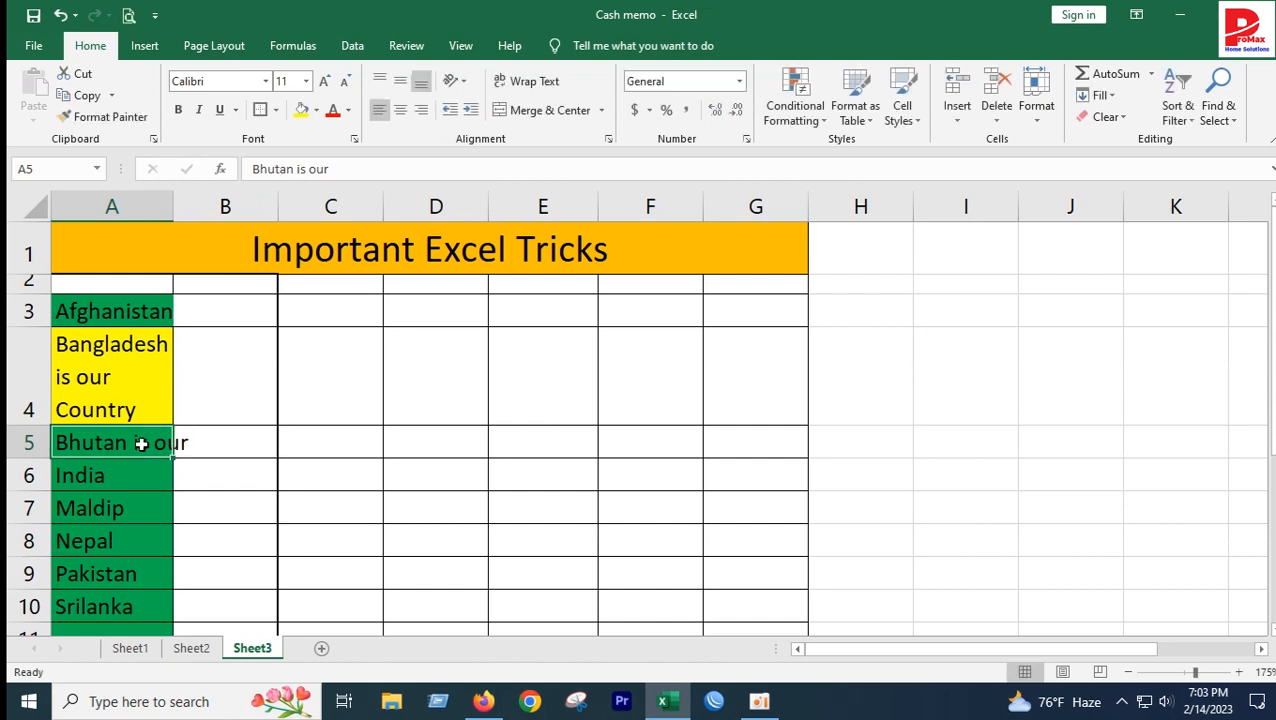
Step: Try several line breaks after "Bhutan is our" inside A5, and delete them again
{"action": "double_click", "coordinate": [142, 442]}
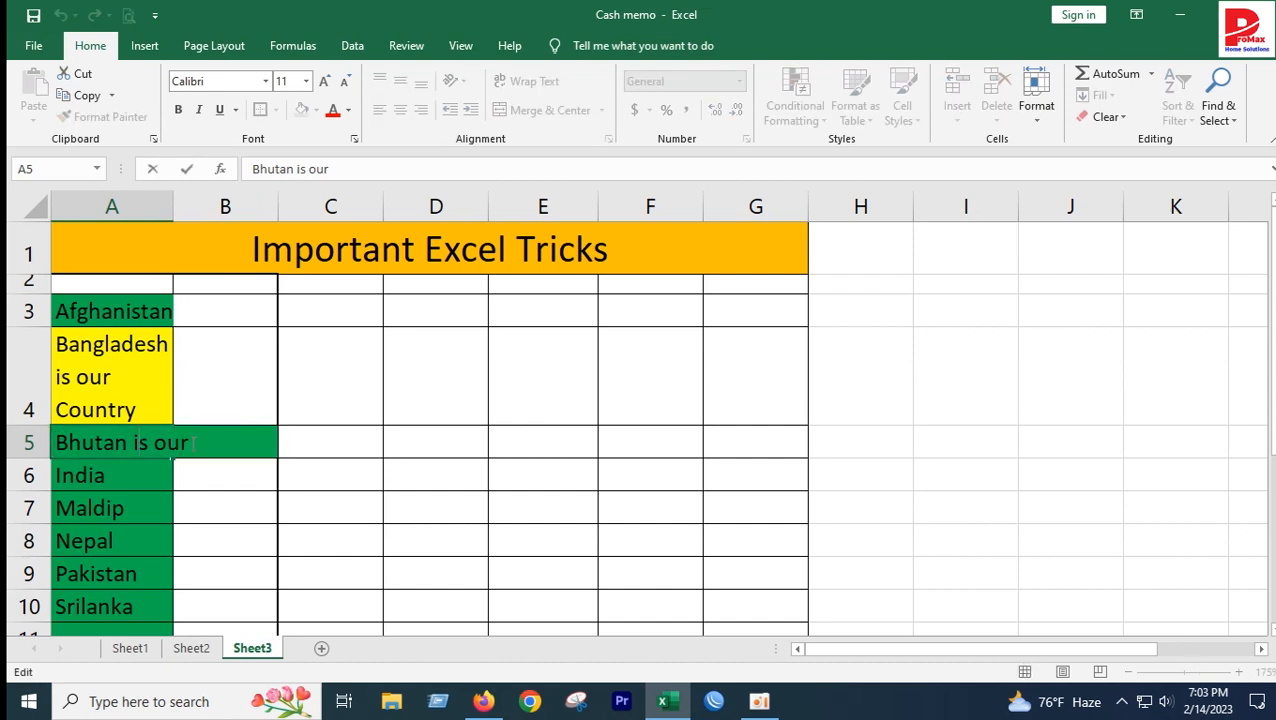
{"action": "key", "text": "alt+Return"}
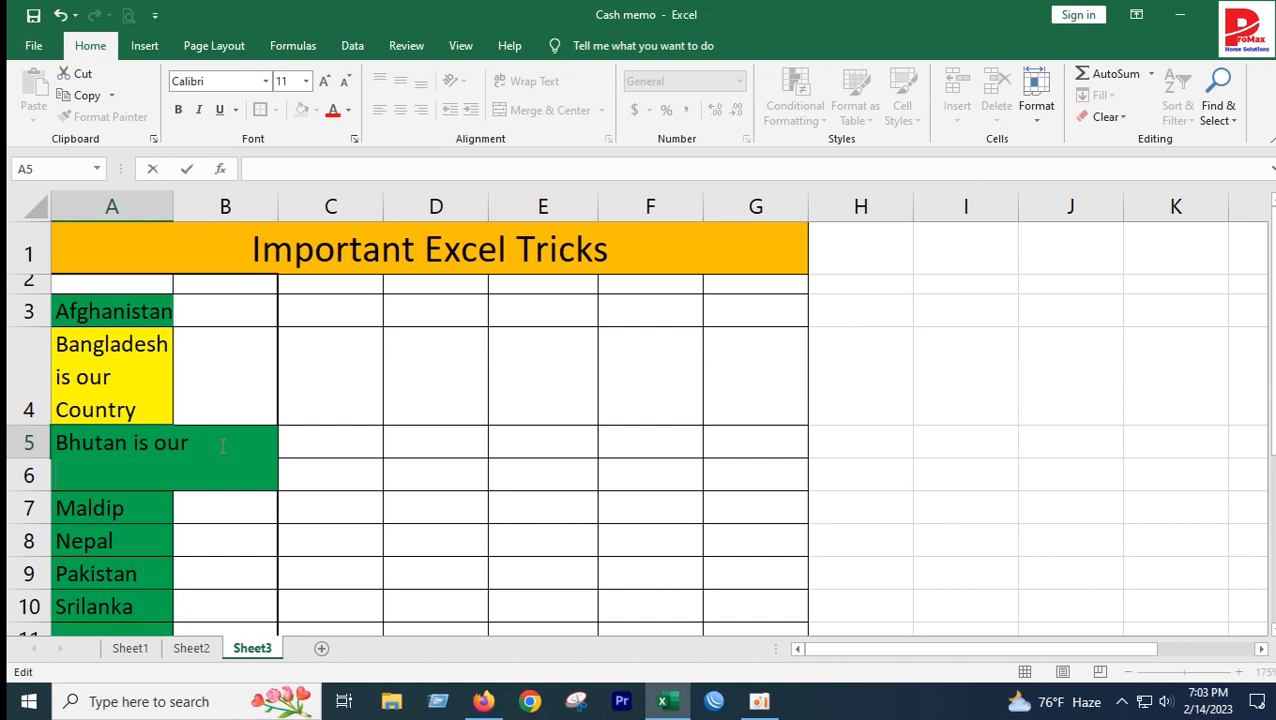
{"action": "key", "text": "alt+Return"}
{"action": "key", "text": "alt+Return"}
{"action": "key", "text": "alt+Return"}
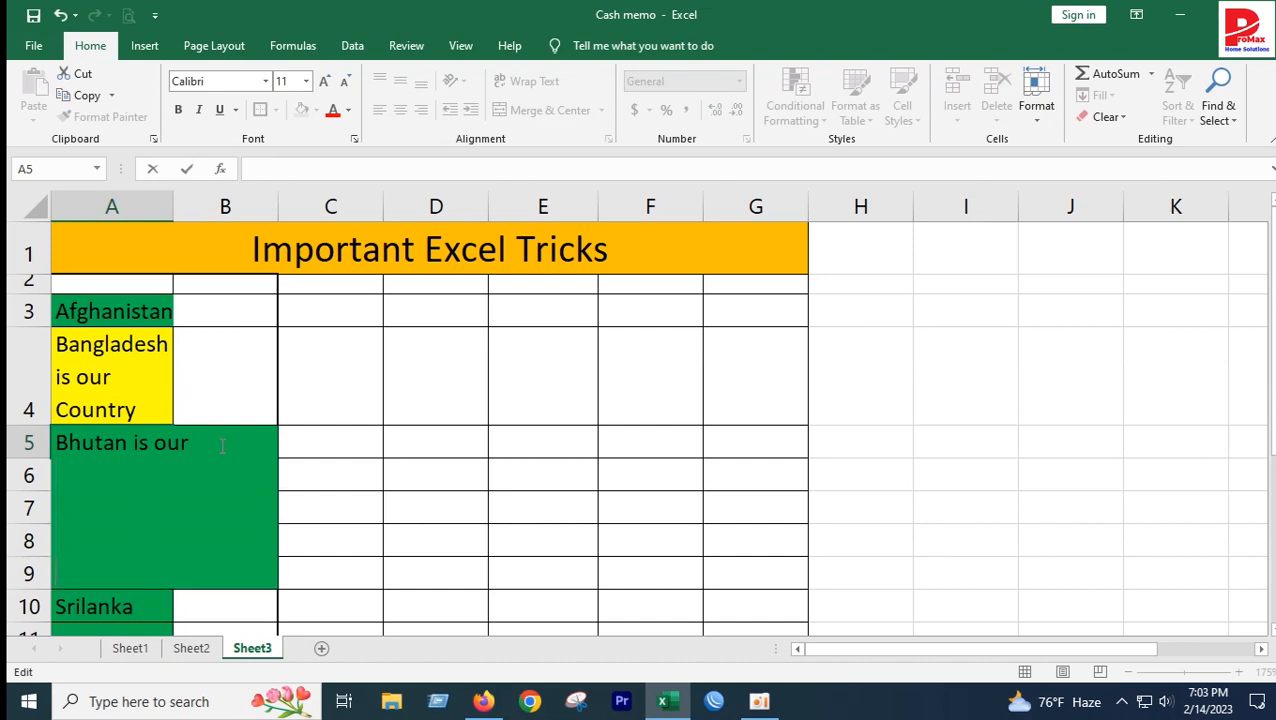
{"action": "key", "text": "BackSpace"}
{"action": "key", "text": "BackSpace"}
{"action": "key", "text": "BackSpace"}
{"action": "key", "text": "BackSpace"}
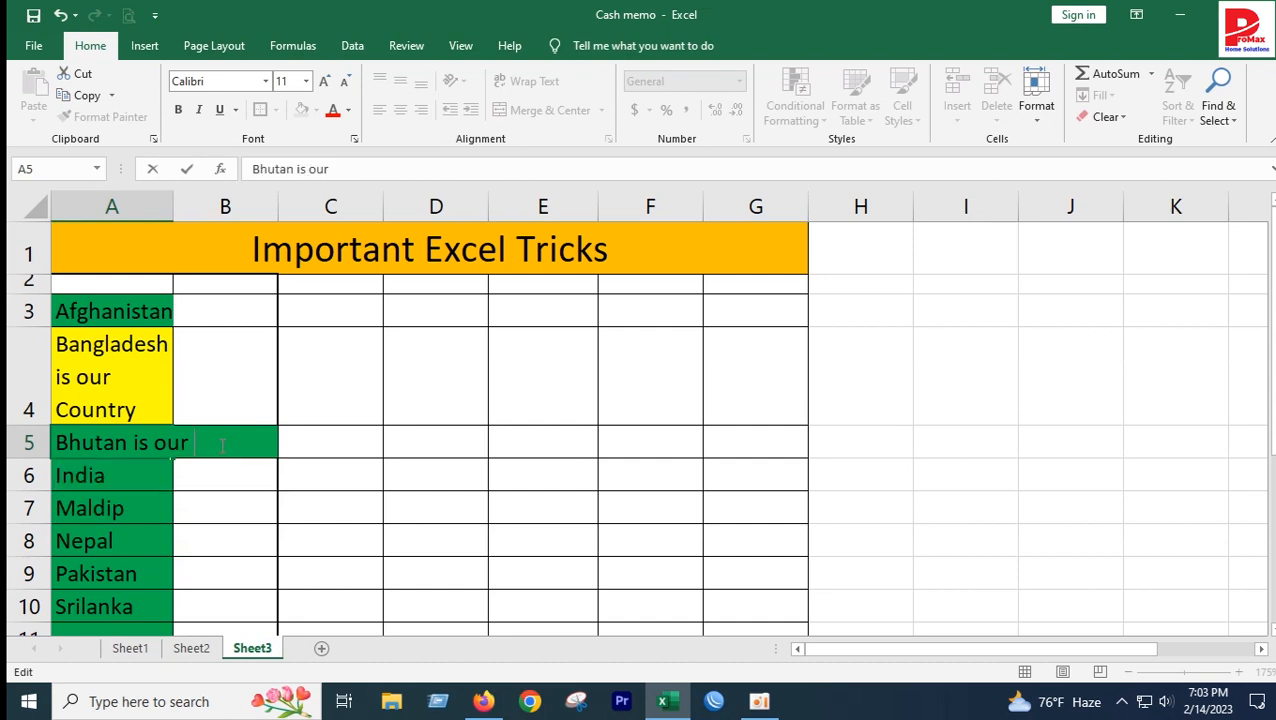
Step: Try adding several line breaks after "Country" inside A4, and remove them before leaving the cell
{"action": "left_click", "coordinate": [148, 405]}
{"action": "double_click", "coordinate": [154, 408]}
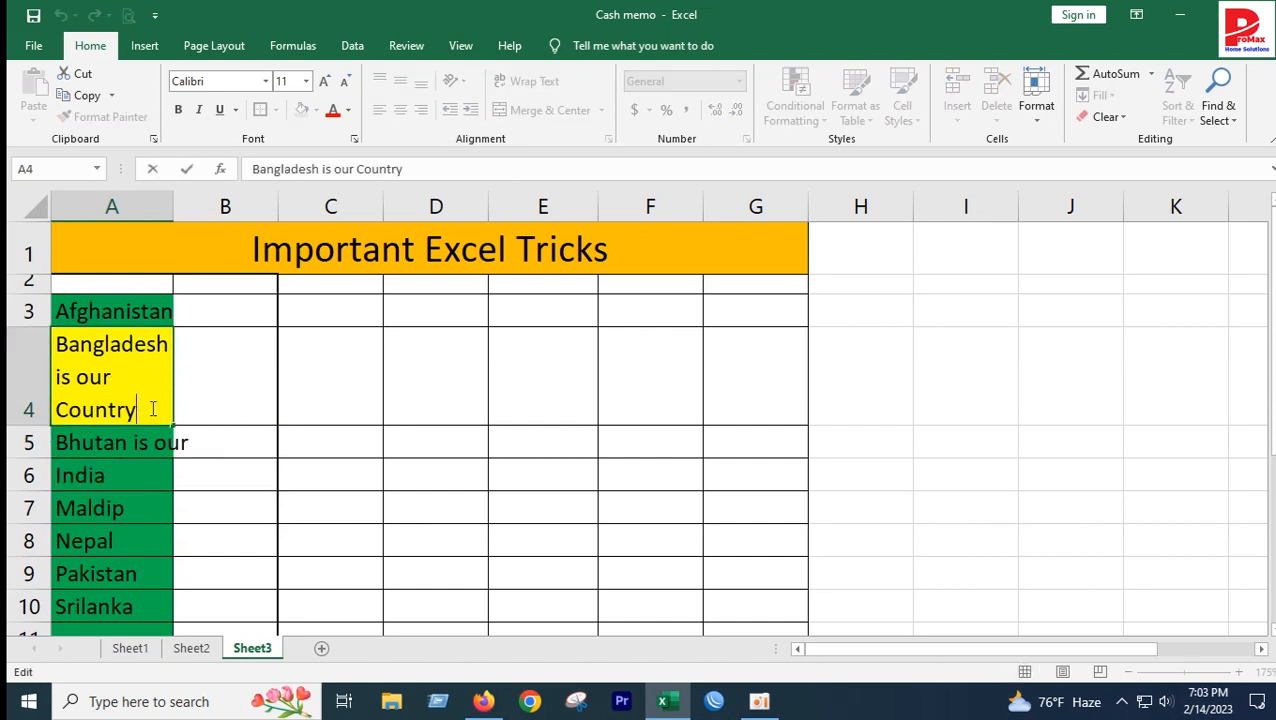
{"action": "key", "text": "alt"}
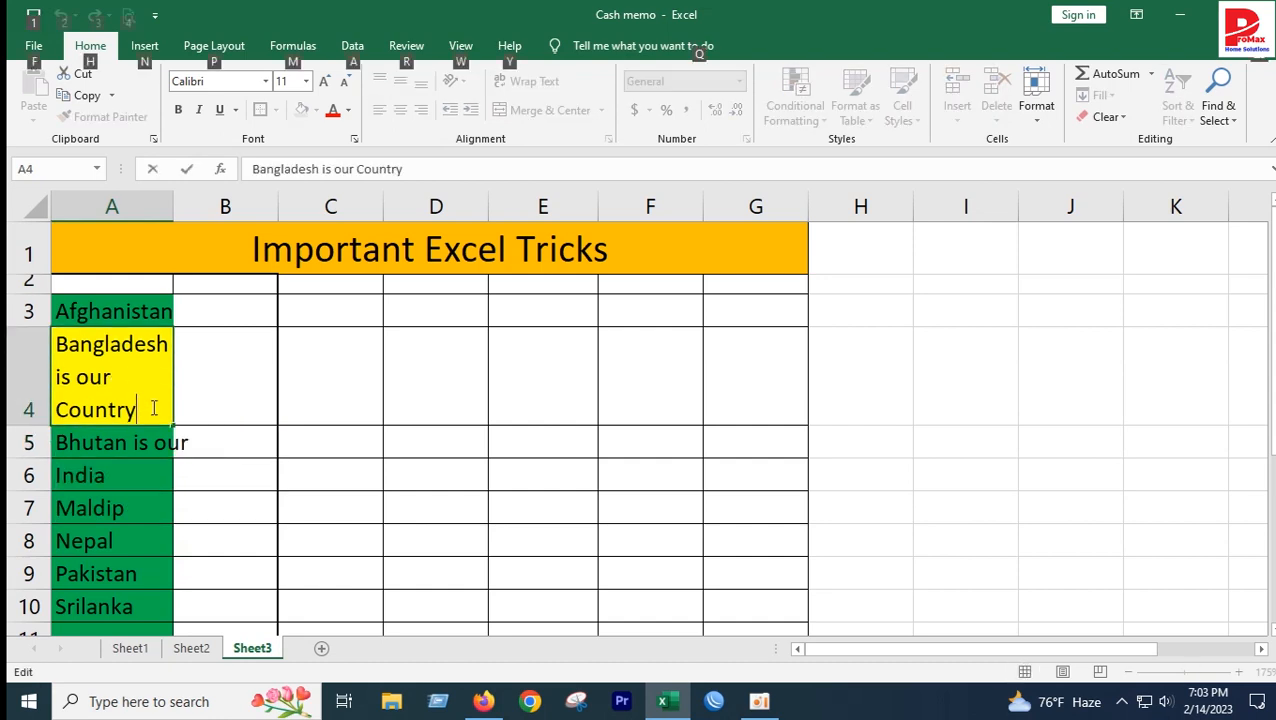
{"action": "key", "text": "alt+Return"}
{"action": "key", "text": "alt+Return"}
{"action": "key", "text": "alt+Return"}
{"action": "key", "text": "alt+Return"}
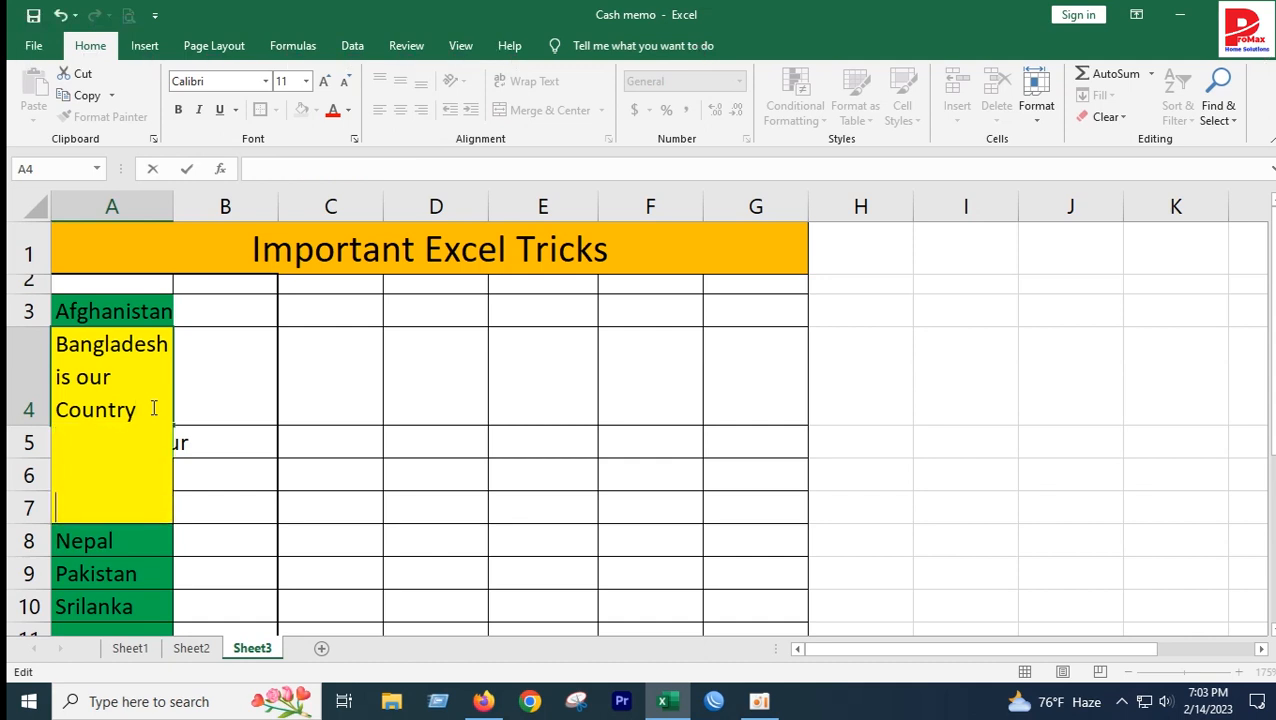
{"action": "key", "text": "BackSpace"}
{"action": "key", "text": "BackSpace"}
{"action": "key", "text": "BackSpace"}
{"action": "key", "text": "BackSpace"}
{"action": "key", "text": "BackSpace"}
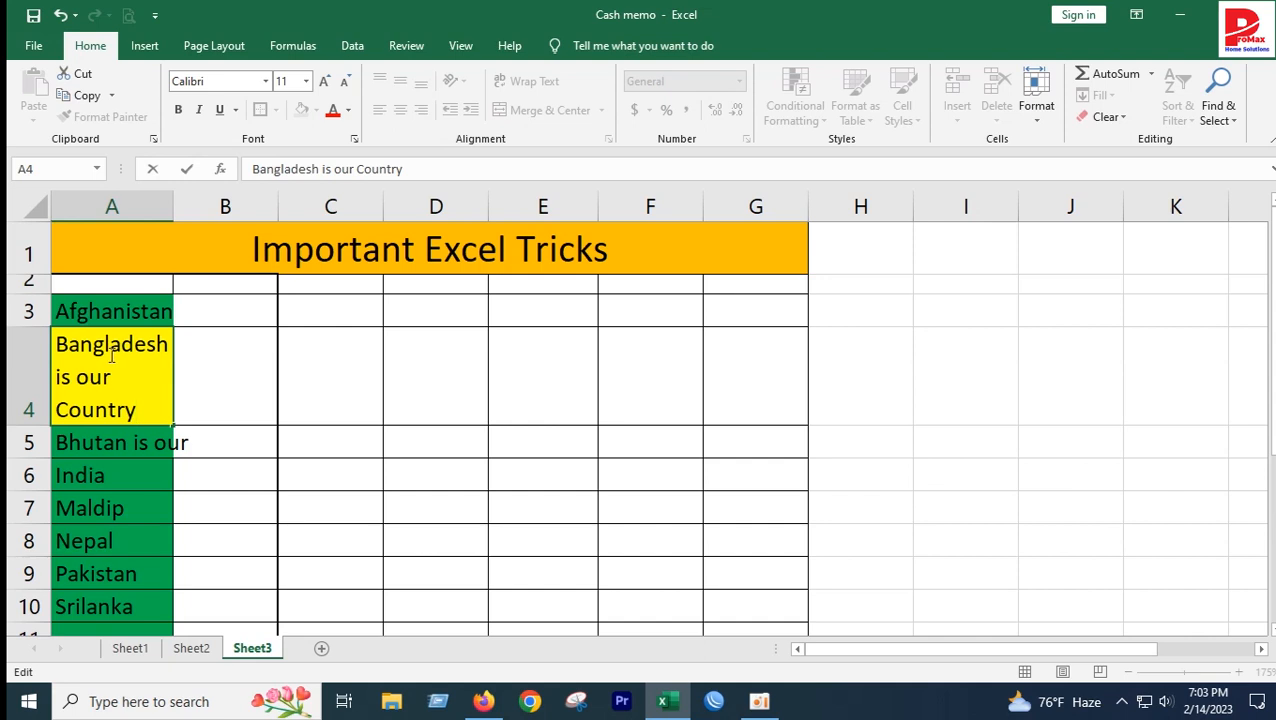
{"action": "left_click", "coordinate": [194, 495]}
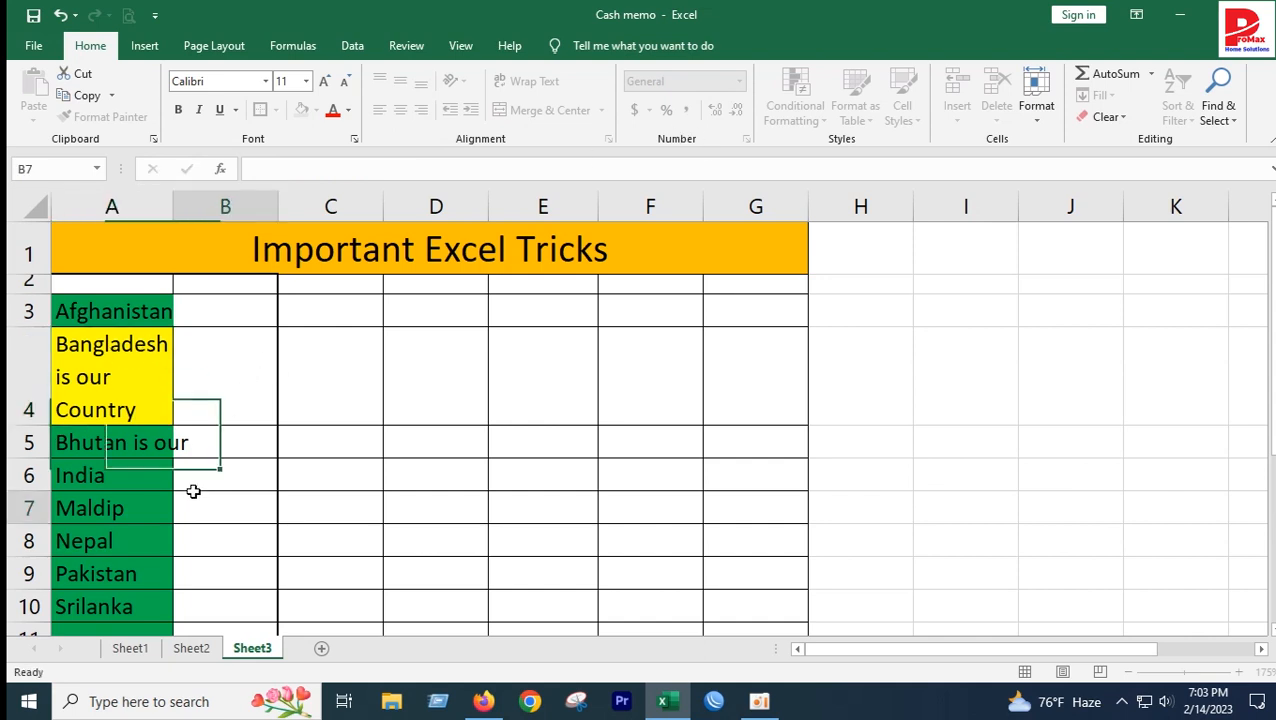
Step: Turn off text wrapping in A4 so its sentence runs on one line
{"action": "left_click", "coordinate": [138, 395]}
{"action": "left_click", "coordinate": [514, 84]}
{"action": "left_click", "coordinate": [330, 408]}
Step: Add one line break at the end of the sentence in A4 and commit the entry
{"action": "left_click", "coordinate": [148, 343]}
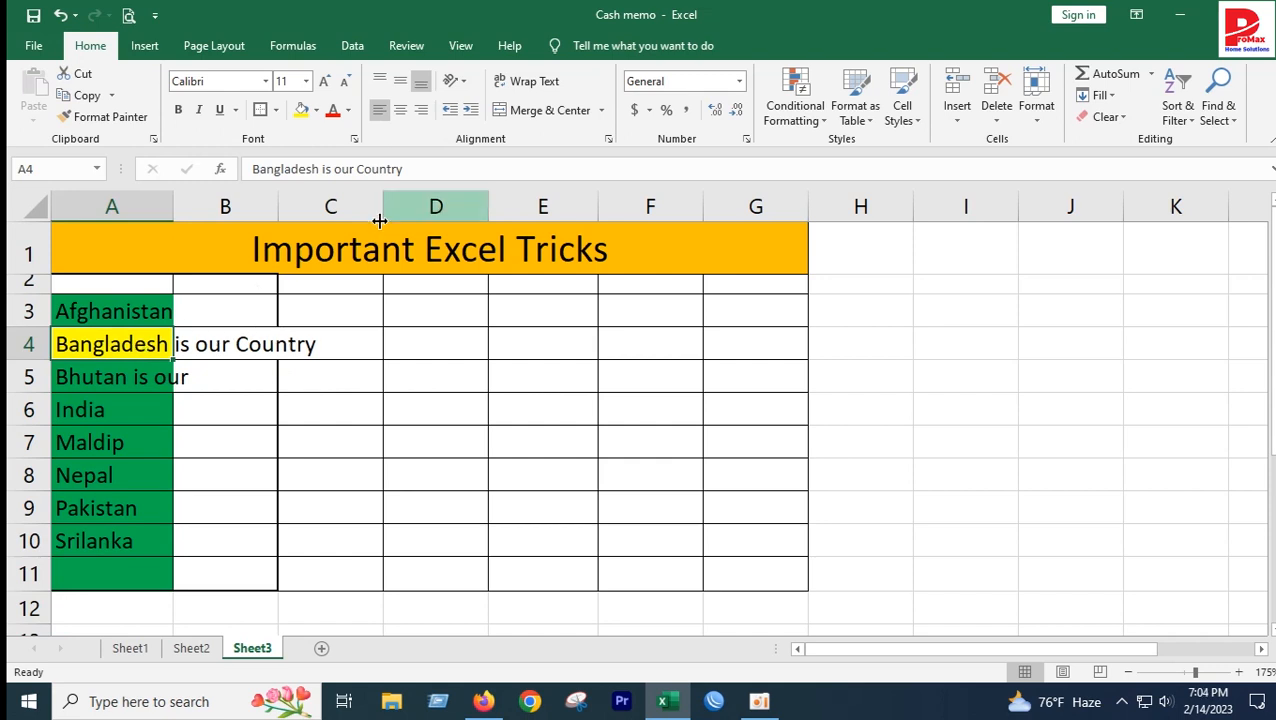
{"action": "left_click", "coordinate": [437, 168]}
{"action": "key", "text": "alt+Return"}
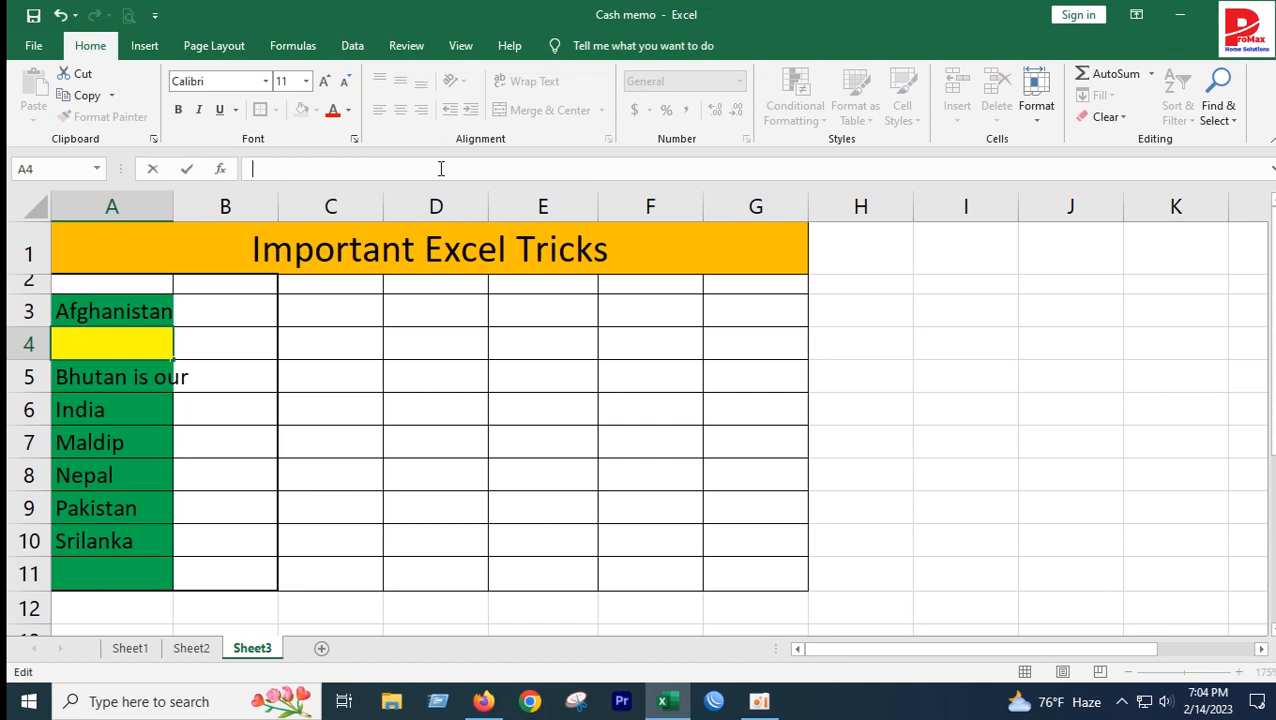
{"action": "left_click", "coordinate": [201, 501]}
{"action": "left_click", "coordinate": [107, 436]}
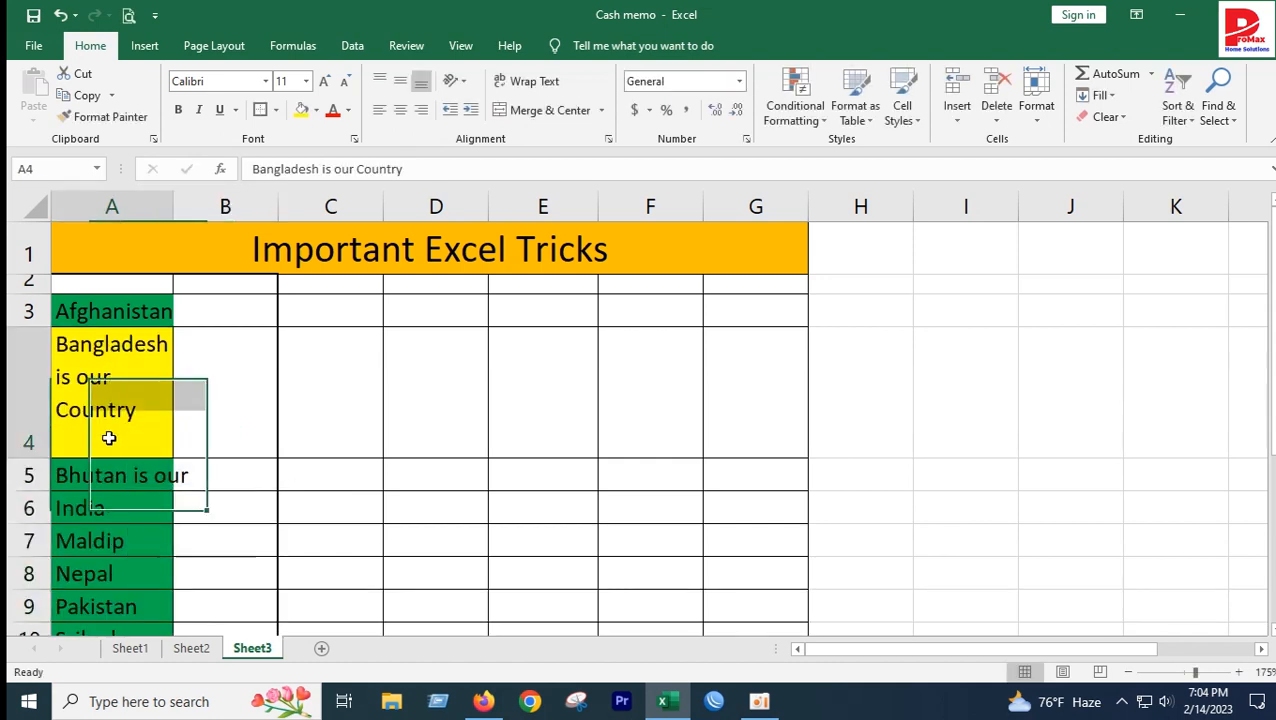
Step: Insert two more line breaks at the end of A4, delete all the trailing breaks and leave the cell
{"action": "double_click", "coordinate": [109, 438]}
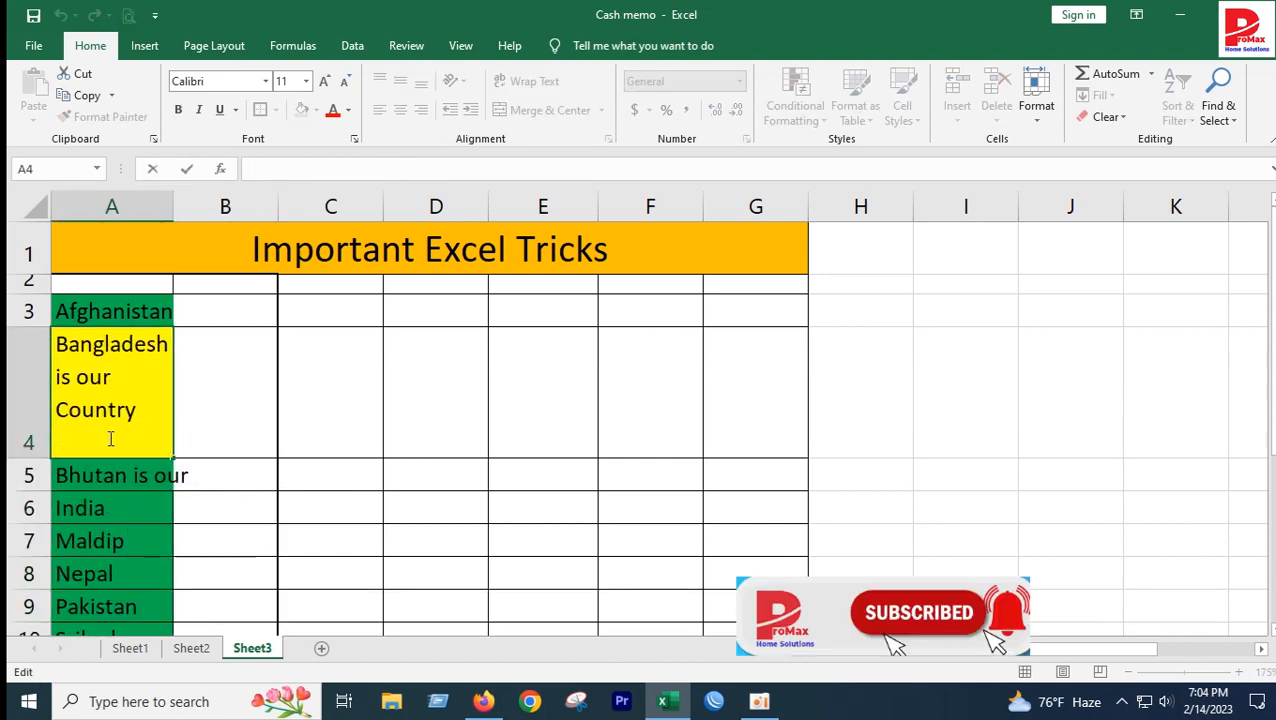
{"action": "key", "text": "alt+Return"}
{"action": "key", "text": "alt+Return"}
{"action": "key", "text": "BackSpace"}
{"action": "key", "text": "BackSpace"}
{"action": "key", "text": "BackSpace"}
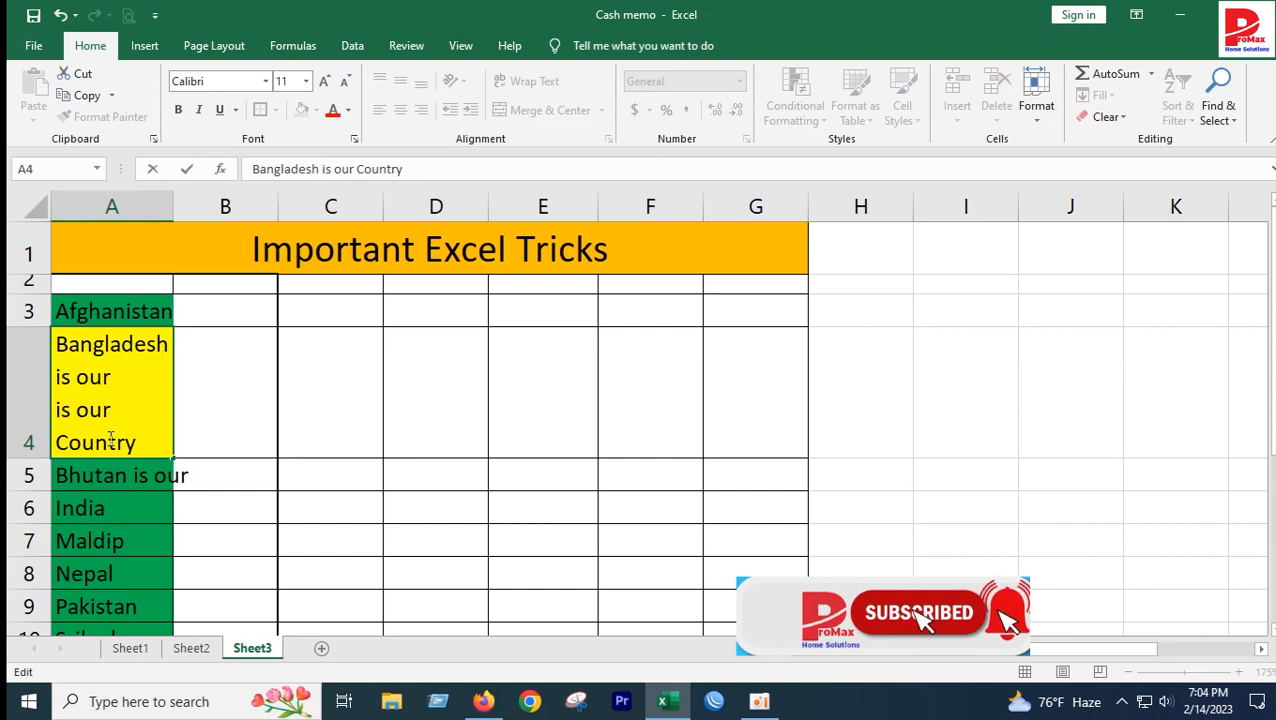
{"action": "left_click", "coordinate": [214, 477]}
Step: Unwrap the text in A4 again and select an empty cell beside it
{"action": "left_click", "coordinate": [142, 416]}
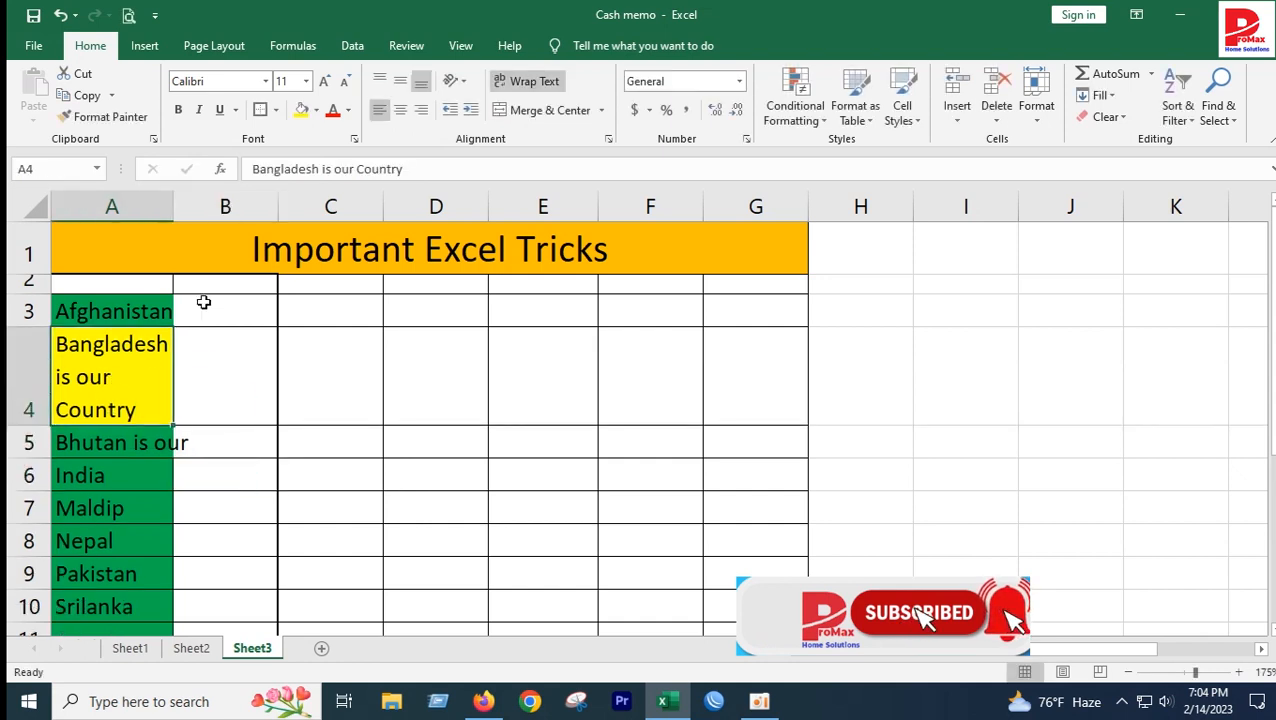
{"action": "left_click", "coordinate": [527, 81]}
{"action": "left_click", "coordinate": [345, 380]}
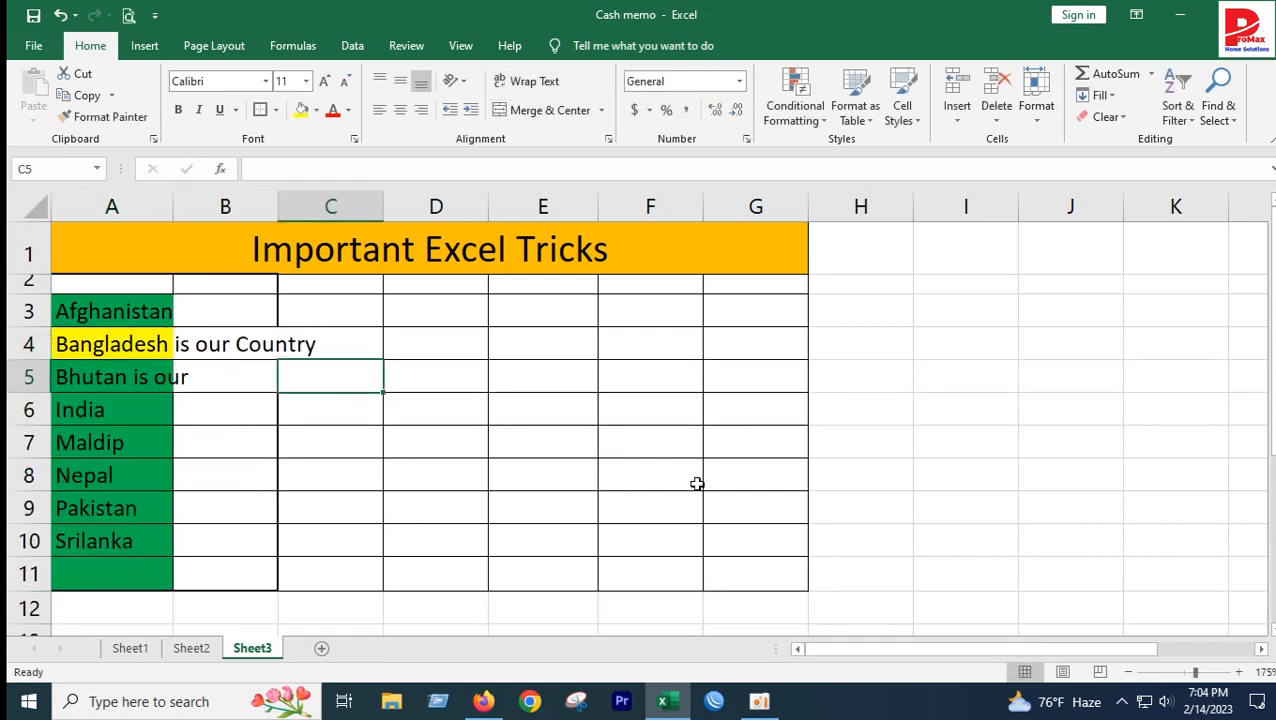
Step: Copy the yellow formatting of A4 onto the Maldip cell with Format Painter and undo it
{"action": "left_click", "coordinate": [95, 345]}
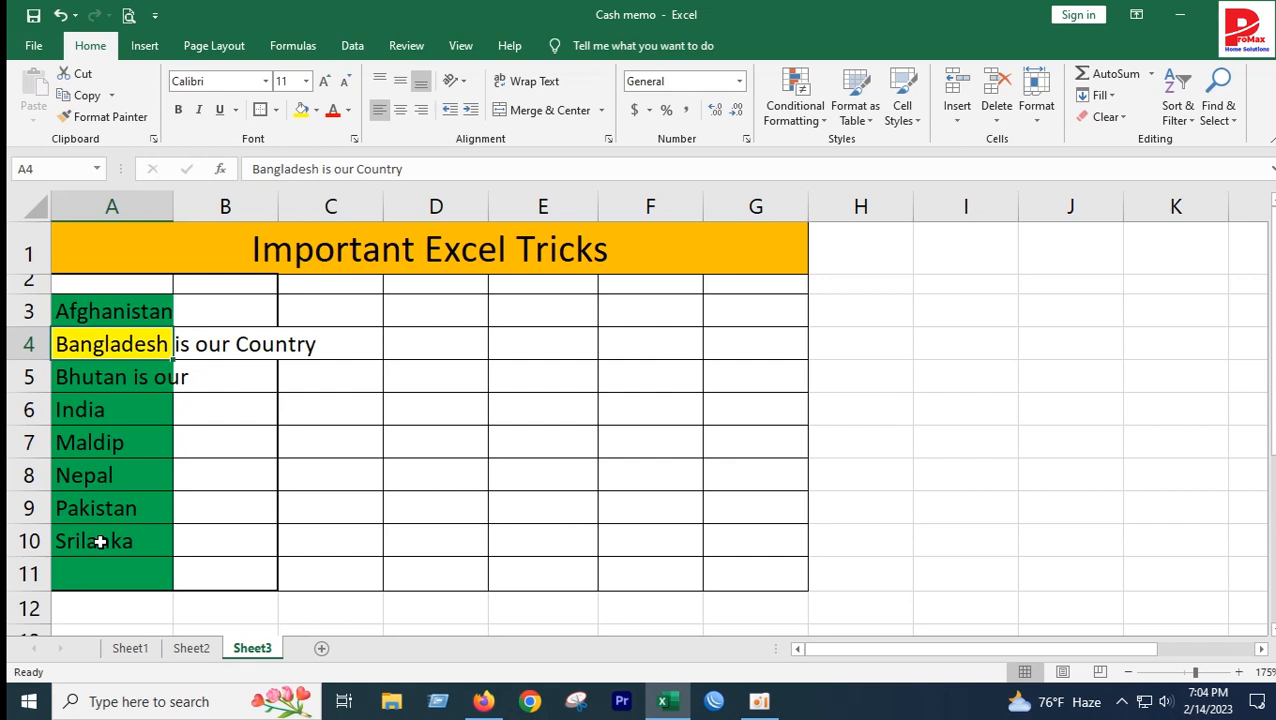
{"action": "left_click", "coordinate": [110, 117]}
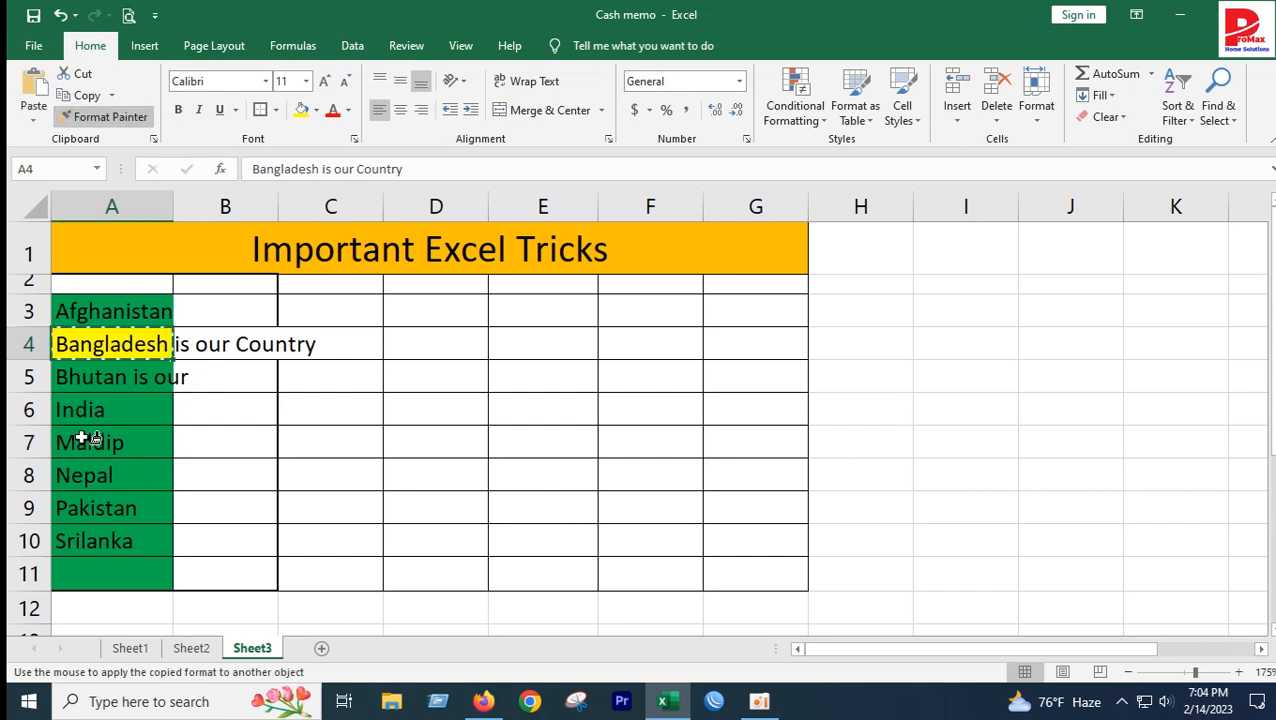
{"action": "left_click", "coordinate": [88, 443]}
{"action": "left_click", "coordinate": [143, 488]}
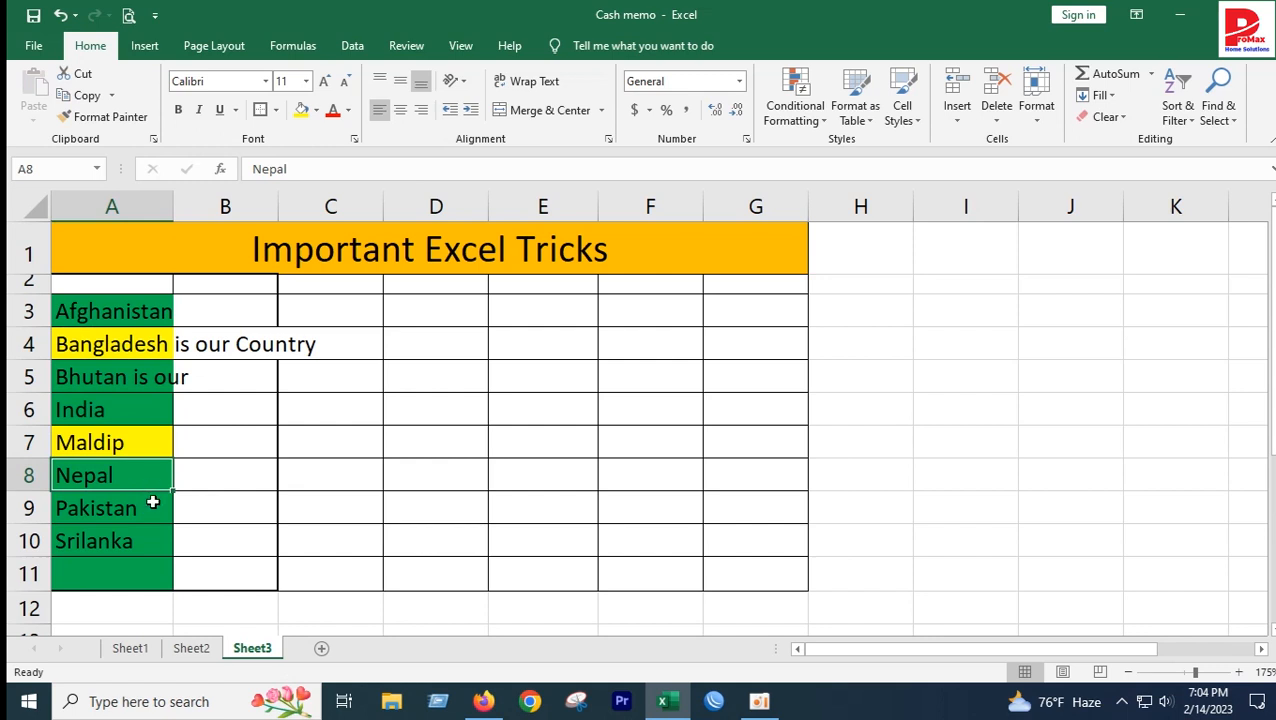
{"action": "key", "text": "ctrl+z"}
{"action": "left_click", "coordinate": [257, 471]}
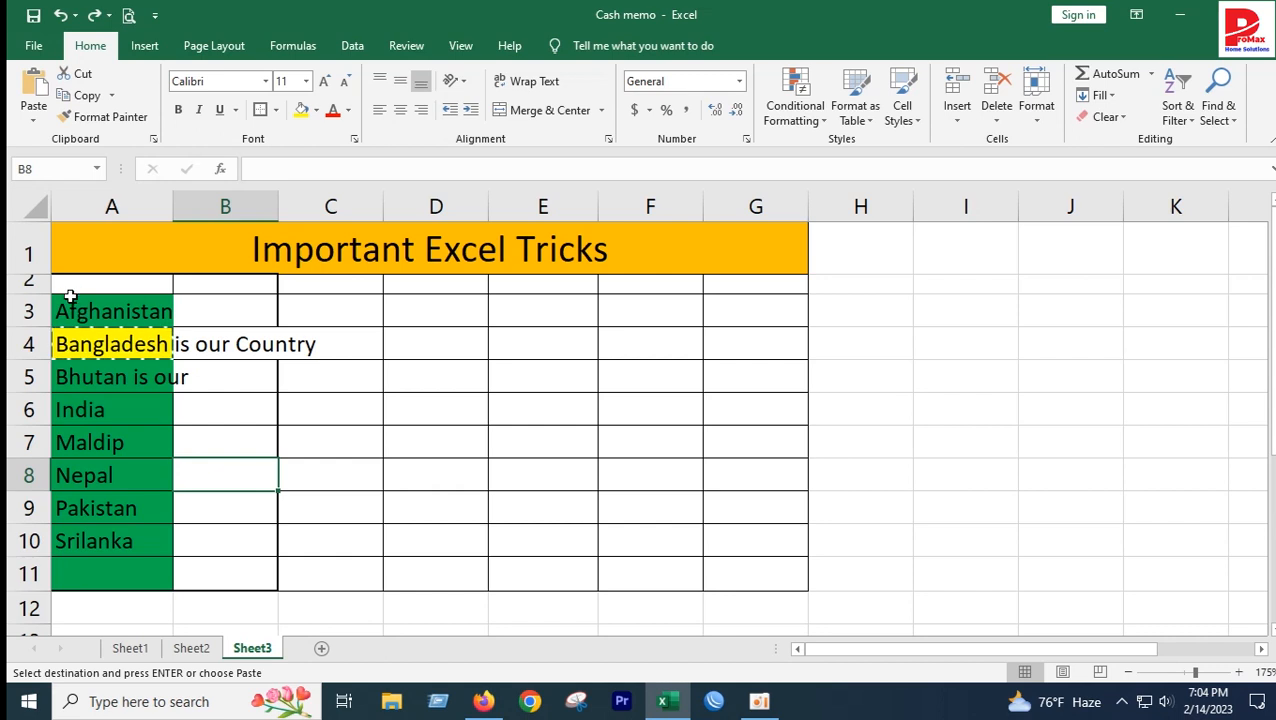
{"action": "left_click_drag", "start_coordinate": [69, 300], "coordinate": [179, 450]}
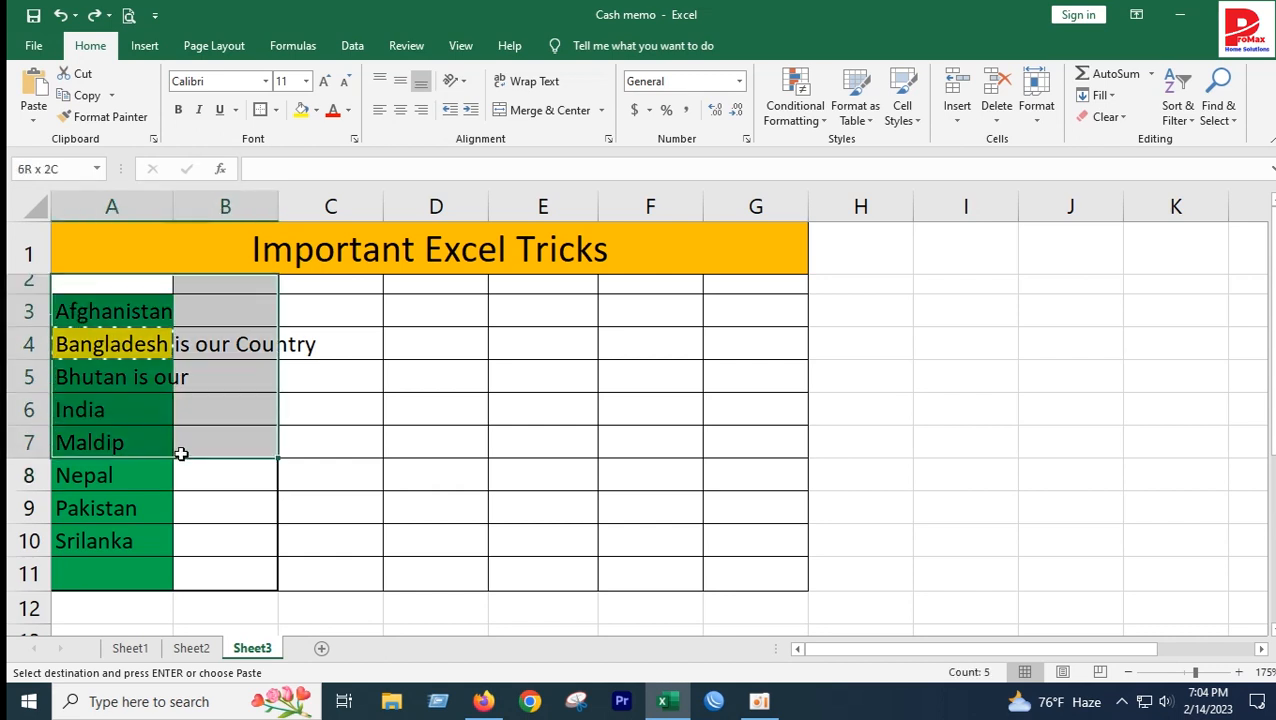
{"action": "left_click", "coordinate": [128, 447]}
Step: Wrap the "Bangladesh is our Country" text within A4
{"action": "left_click", "coordinate": [118, 338]}
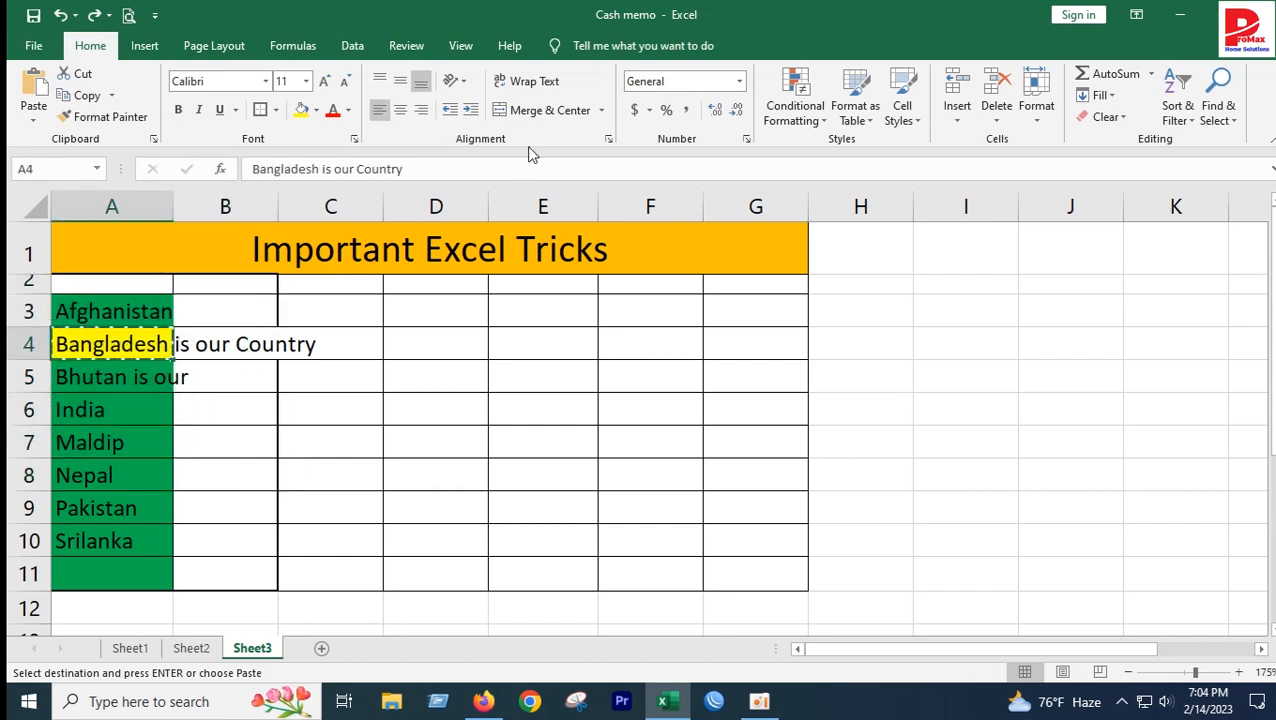
{"action": "left_click", "coordinate": [529, 86]}
{"action": "left_click", "coordinate": [305, 407]}
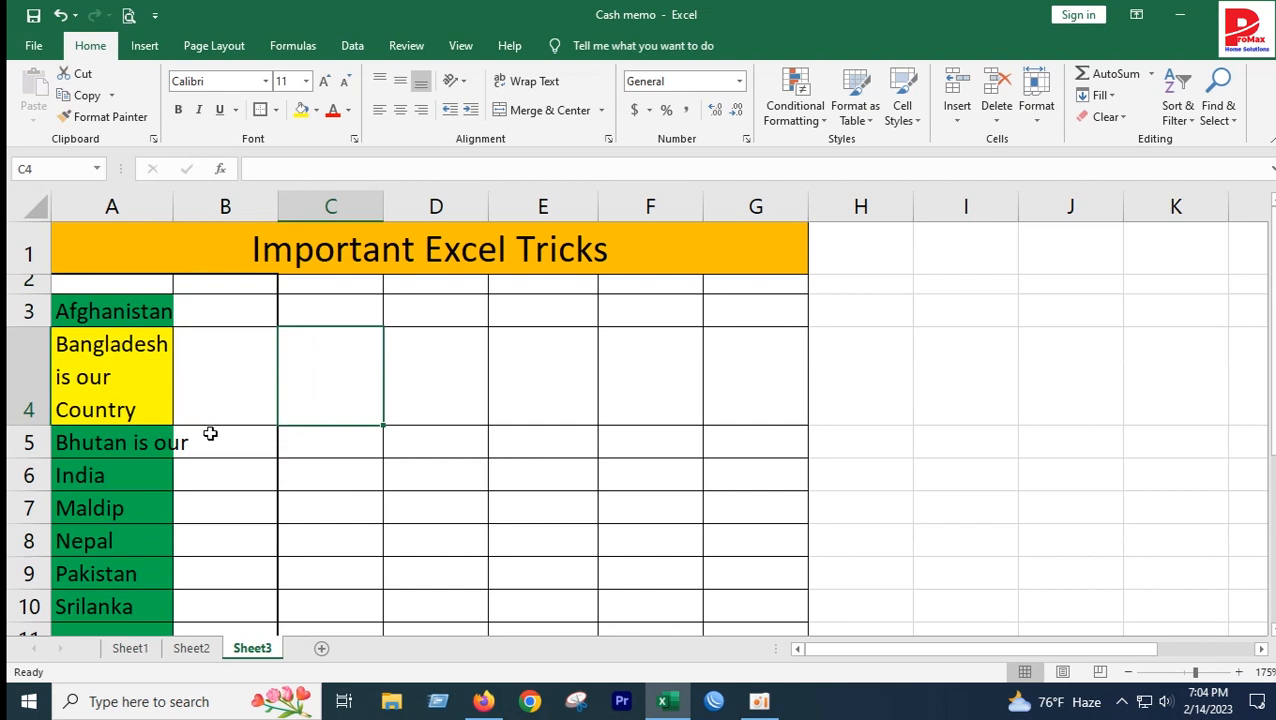
Step: Widen column A until "Bangladesh is" fits on one line of the wrapped A4 text
{"action": "left_click", "coordinate": [104, 374]}
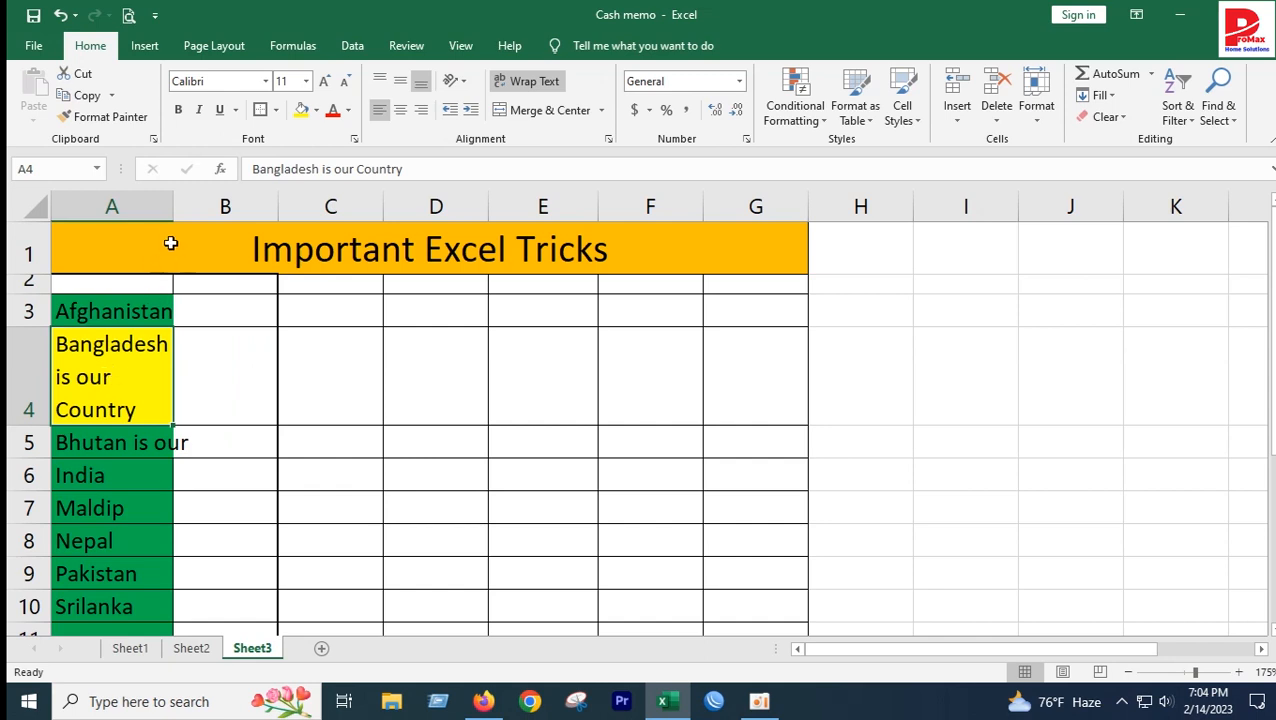
{"action": "left_click_drag", "start_coordinate": [173, 206], "coordinate": [200, 213]}
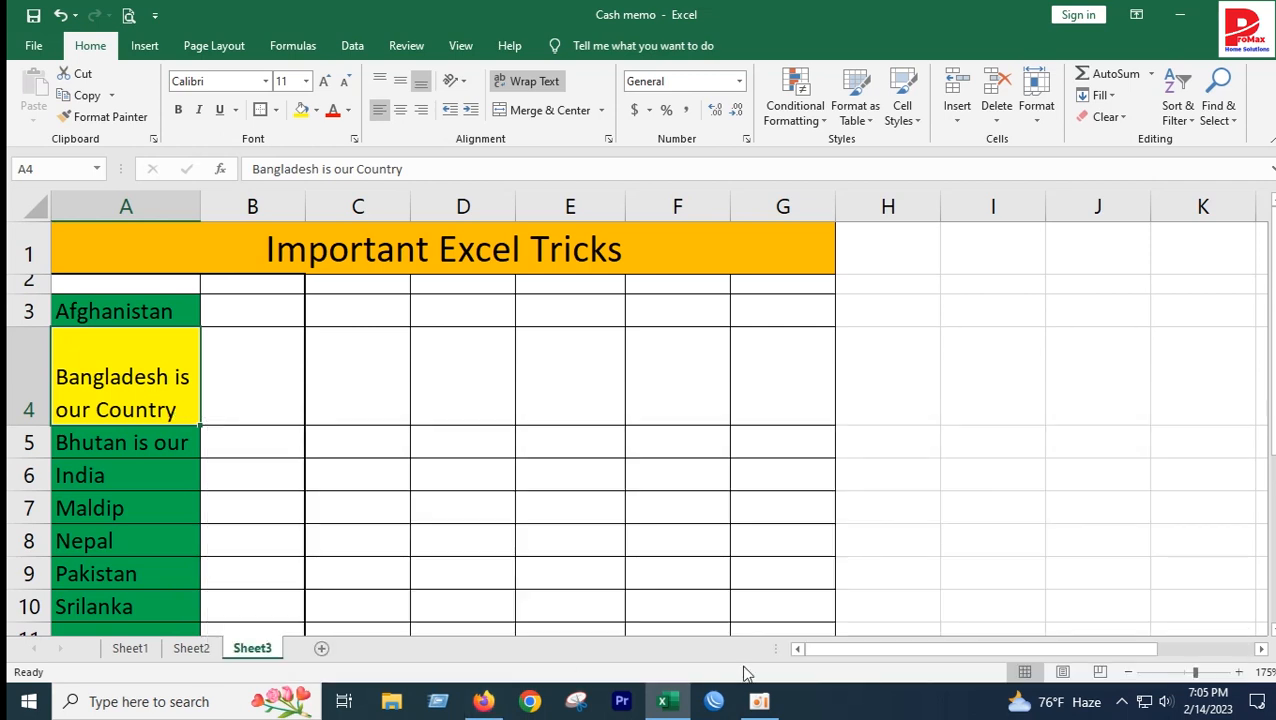
{"action": "left_click", "coordinate": [768, 705]}
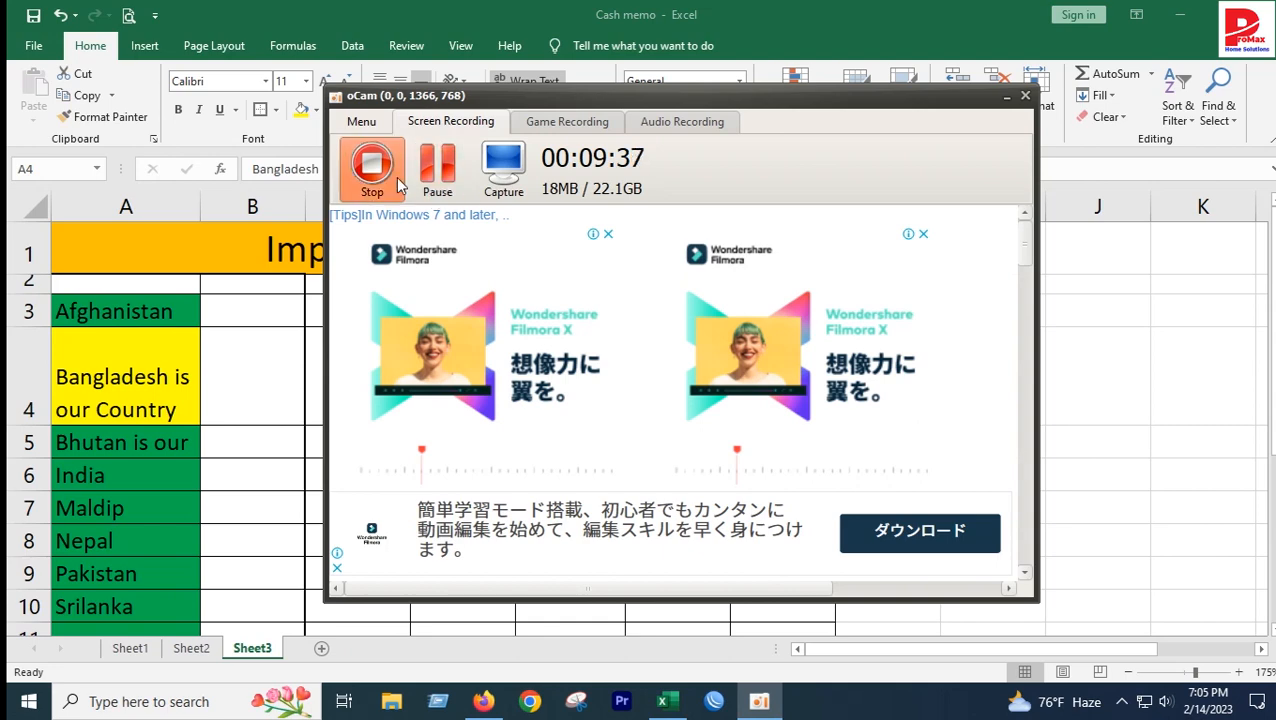